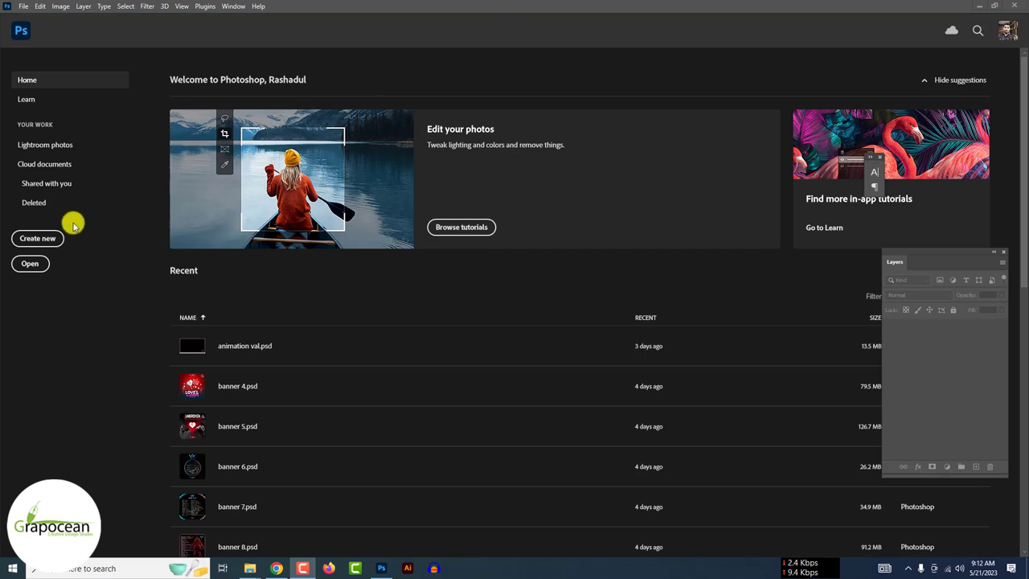
Step: Create a new blank A4 print document at 300 ppi resolution
click(44, 238)
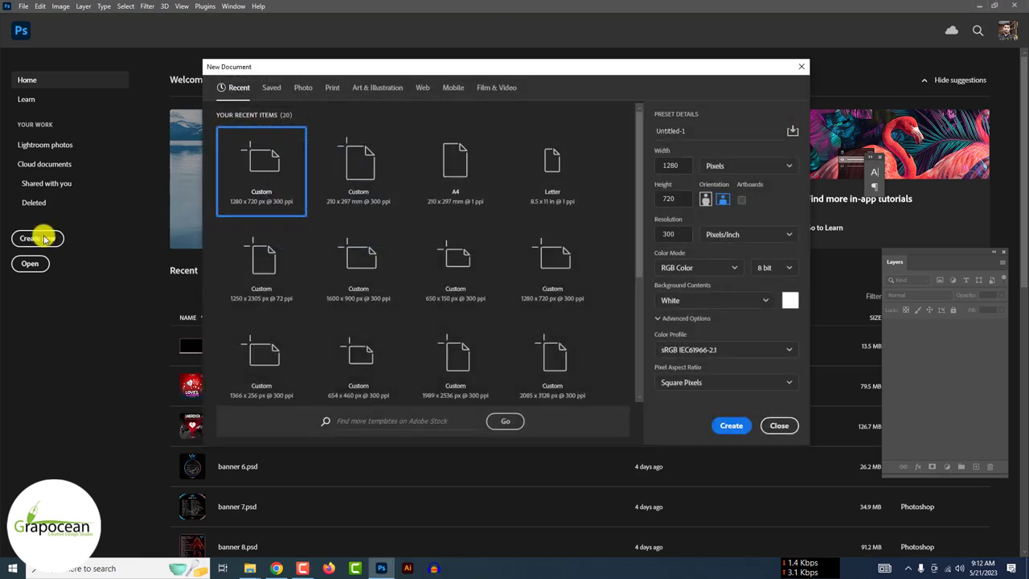
click(332, 87)
click(552, 164)
double_click(673, 233)
text(300)
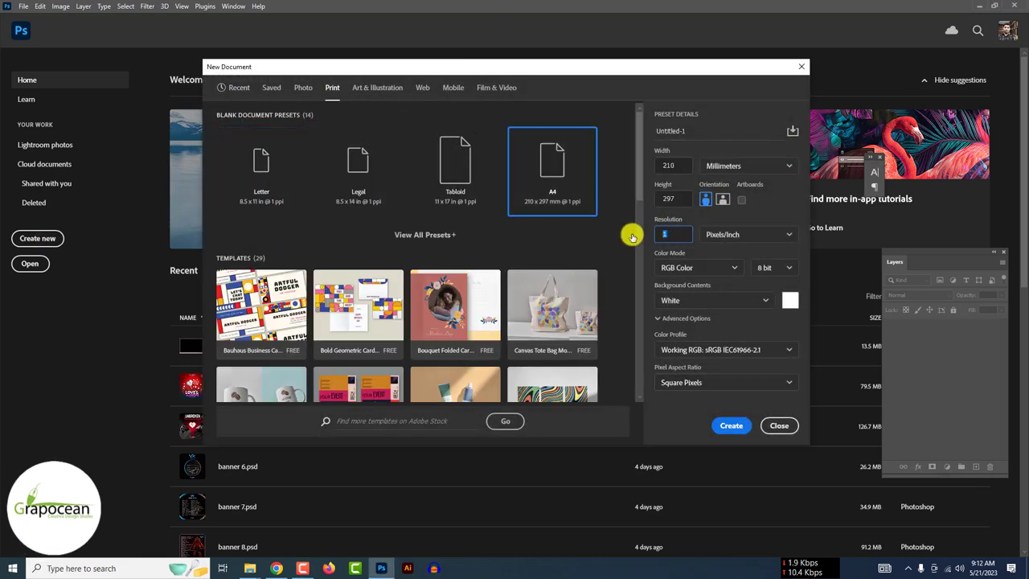
key(Return)
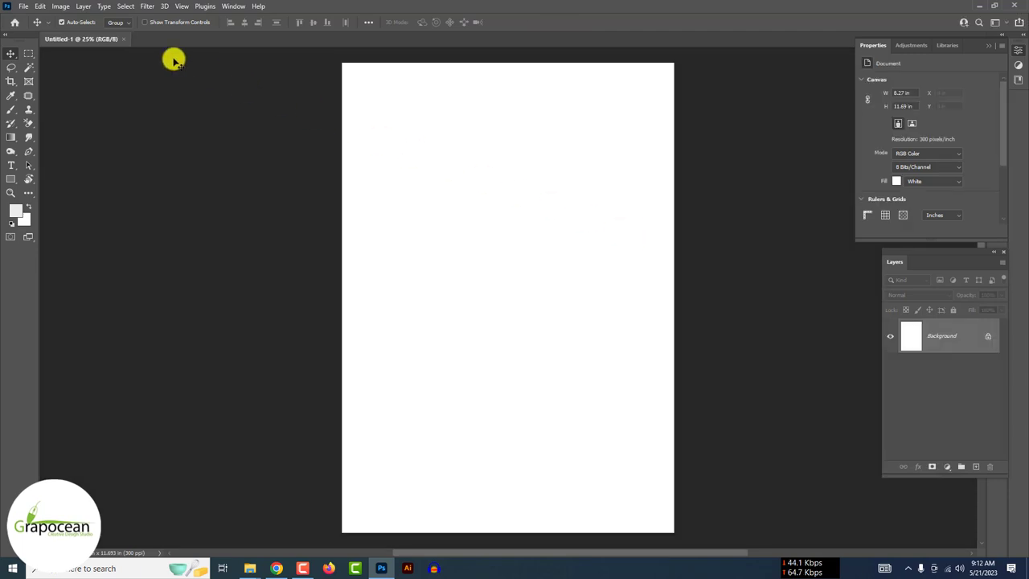
Step: Open six photos: bearded man, clouds, smoking cooling tower, sunset sea, bromo landscape, grunge concrete
click(23, 5)
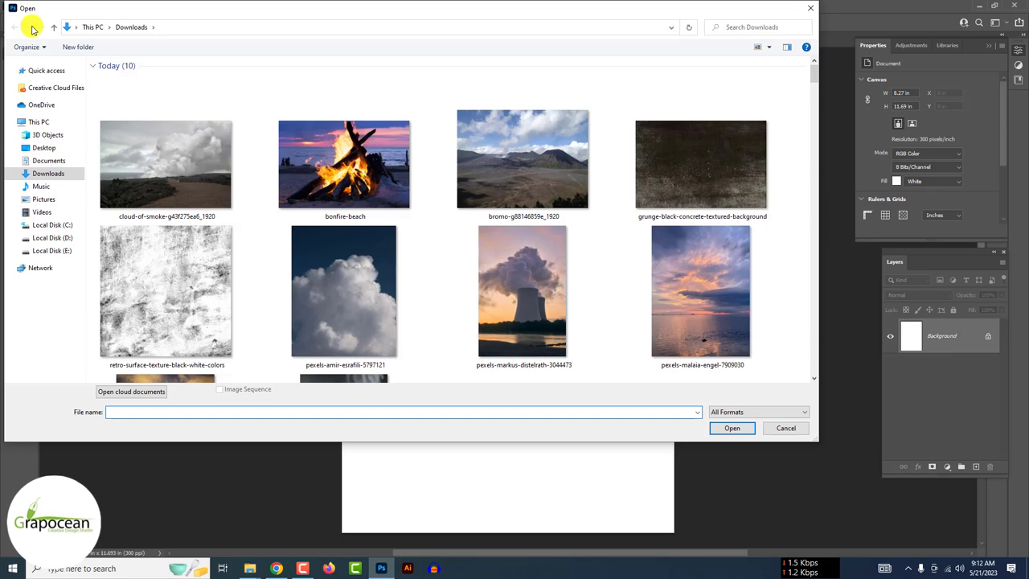
scroll(191, 145, down, 3)
click(344, 248)
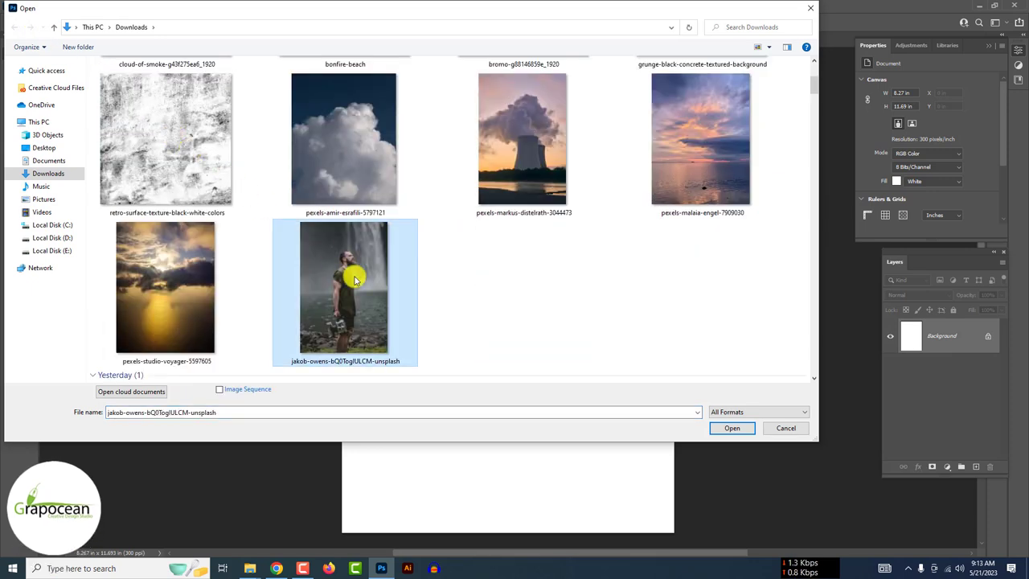
scroll(367, 285, up, 3)
ctrl+click(368, 286)
ctrl+click(518, 283)
ctrl+click(698, 283)
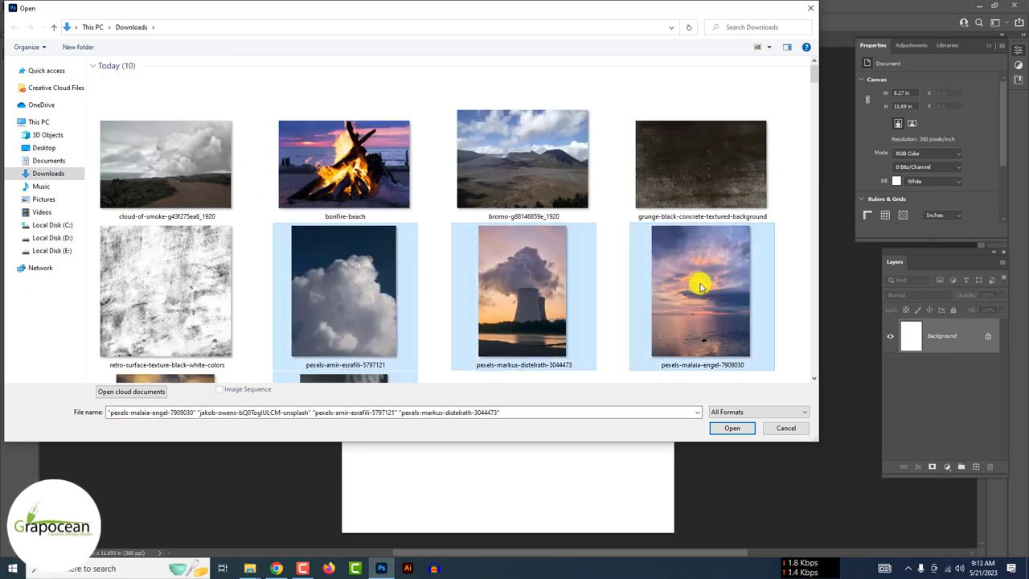
ctrl+click(568, 168)
ctrl+click(726, 175)
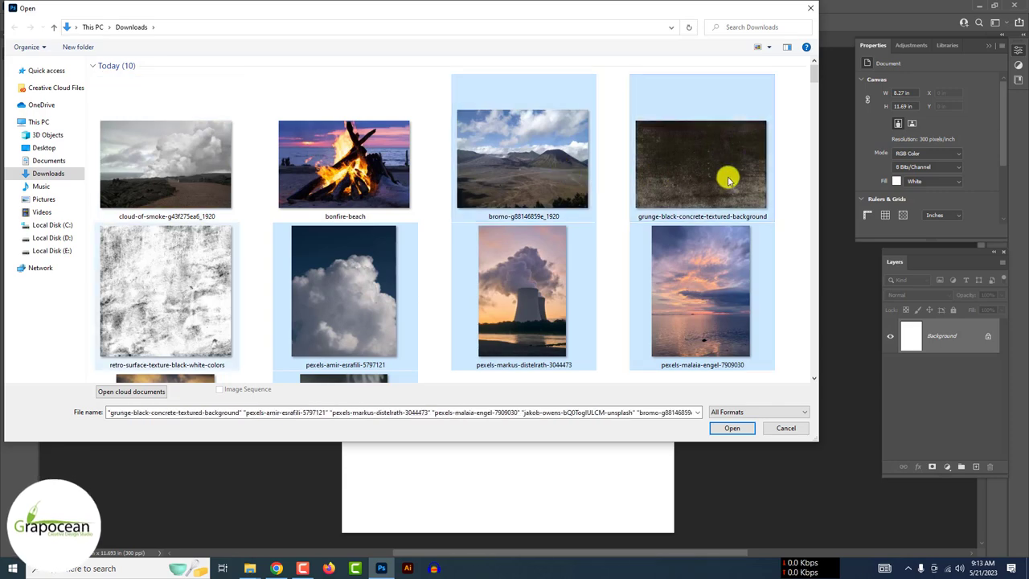
scroll(727, 306, down, 2)
click(730, 428)
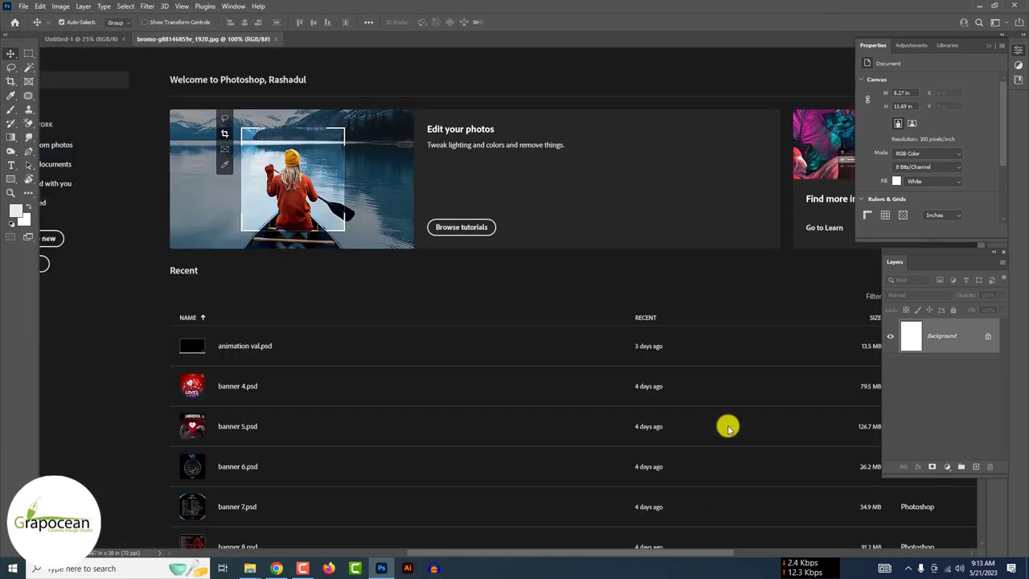
Step: With the Pen tool, trace the leg's edge from its bottom up to the shirt hem corner
scroll(464, 356, up, 5)
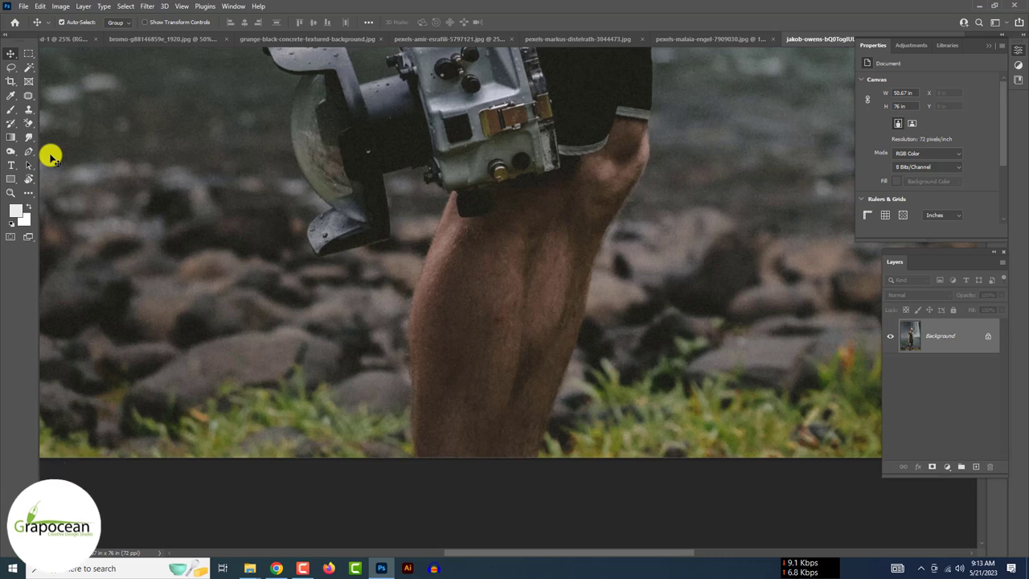
click(27, 152)
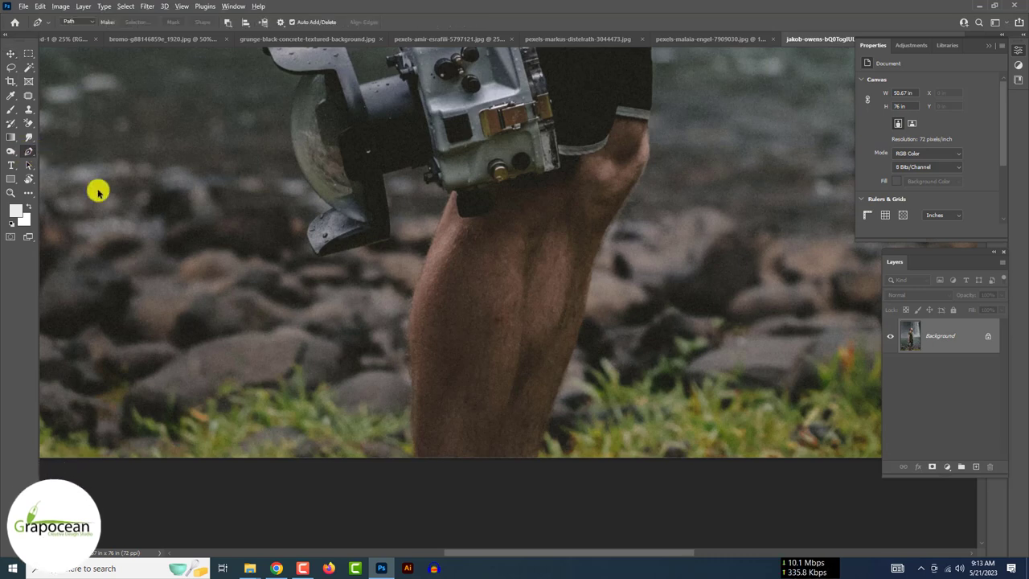
scroll(519, 456, up, 2)
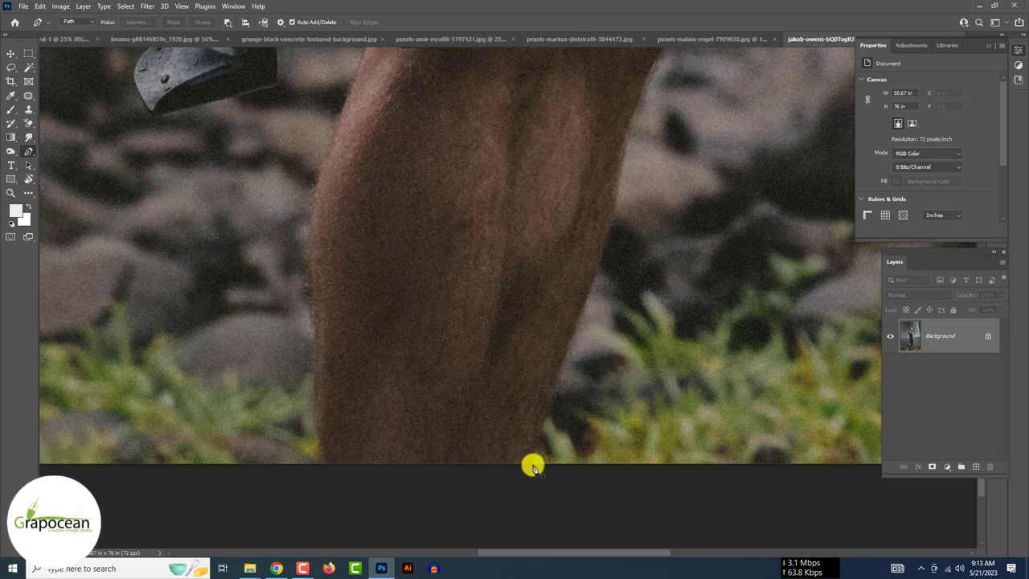
click(532, 464)
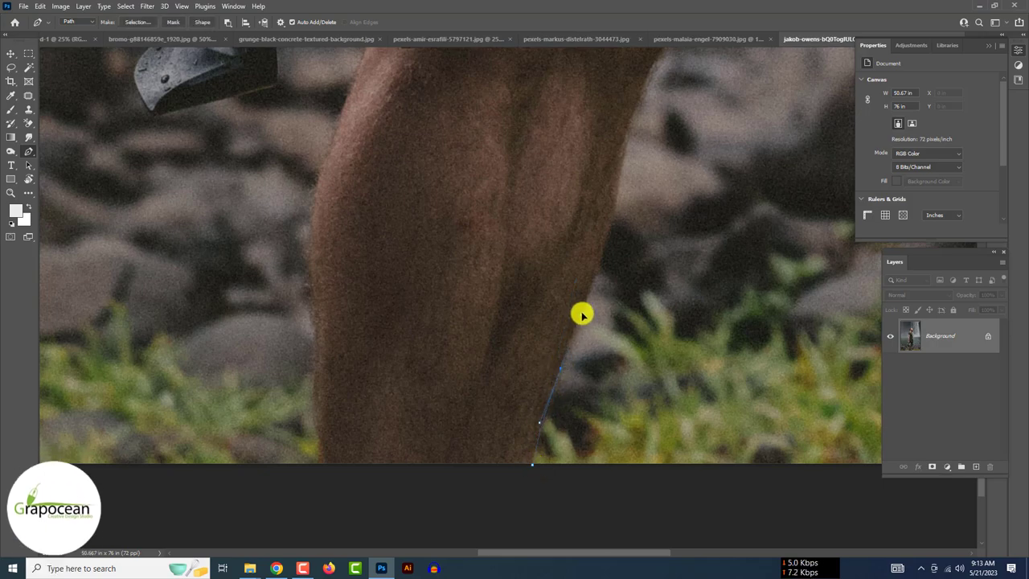
drag(585, 271, 568, 404)
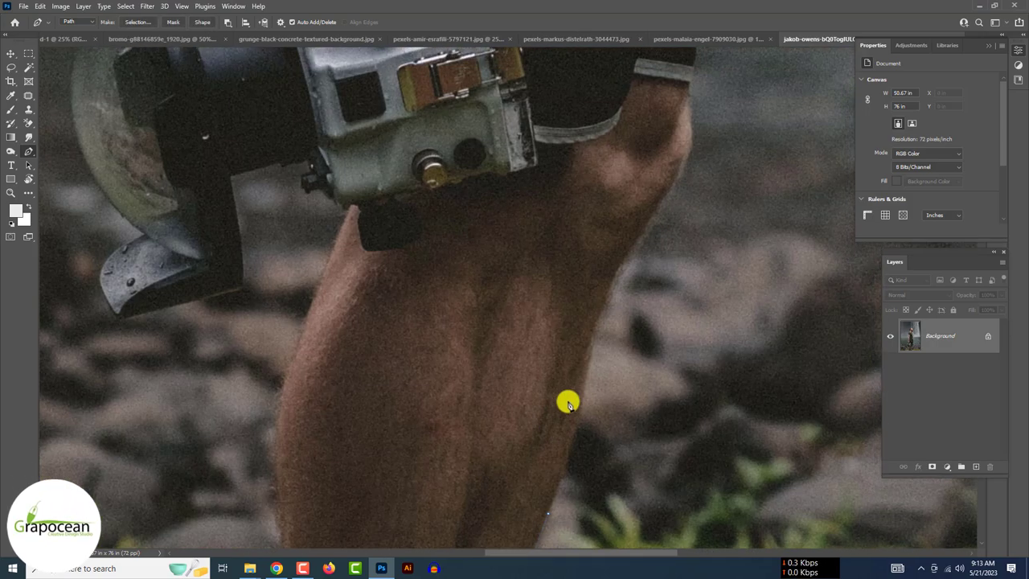
click(601, 311)
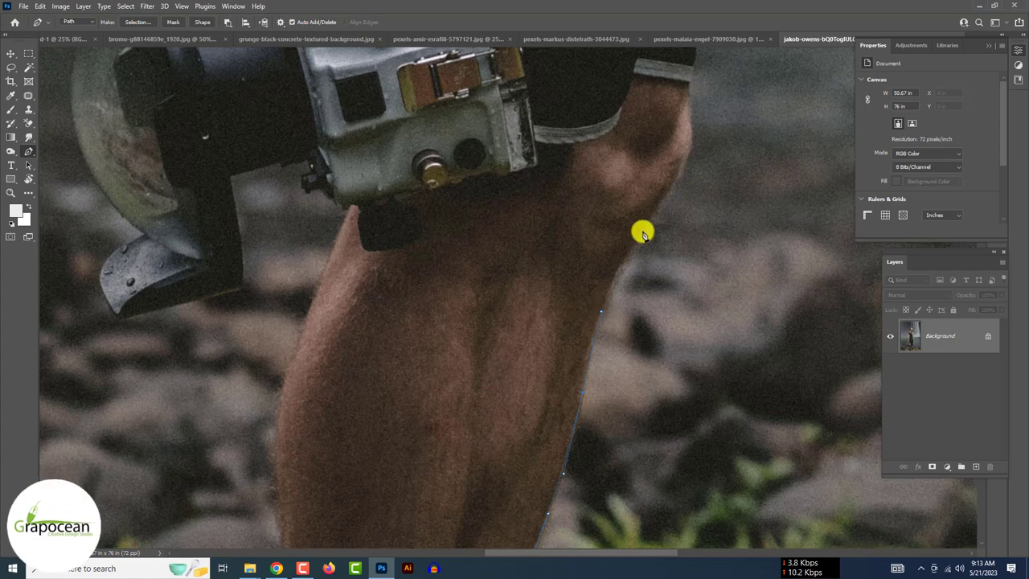
click(681, 174)
drag(682, 169, 669, 253)
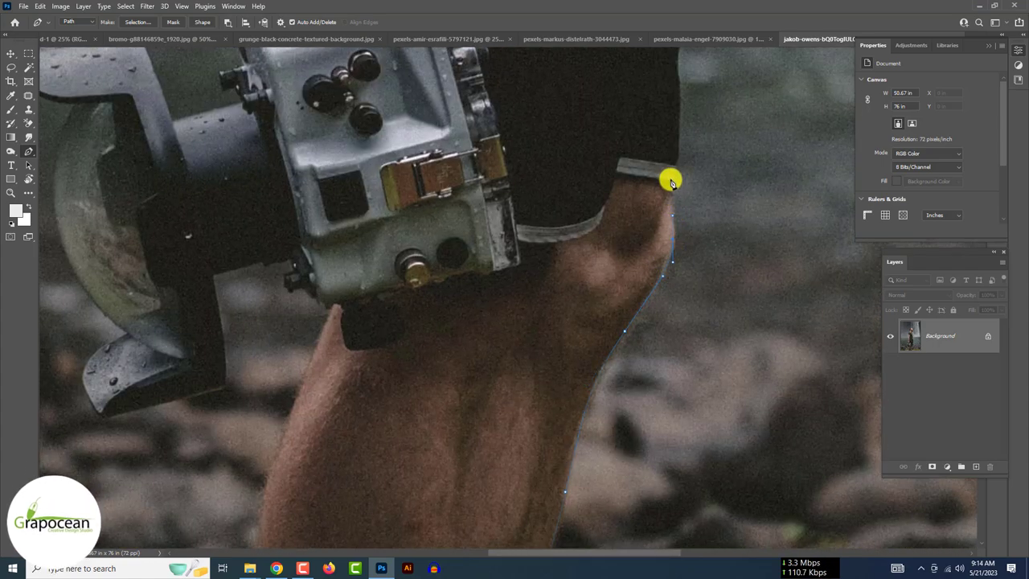
scroll(660, 245, up, 2)
scroll(635, 314, up, 2)
scroll(626, 332, up, 3)
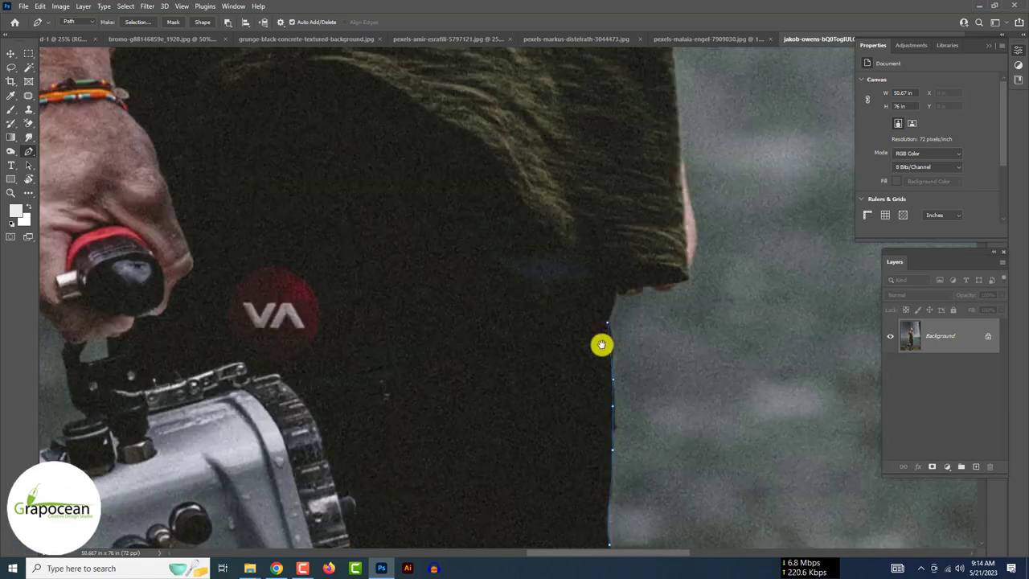
scroll(603, 345, up, 3)
click(617, 289)
Step: Continue the outline along the shirt edge and down the face edge
scroll(620, 290, up, 2)
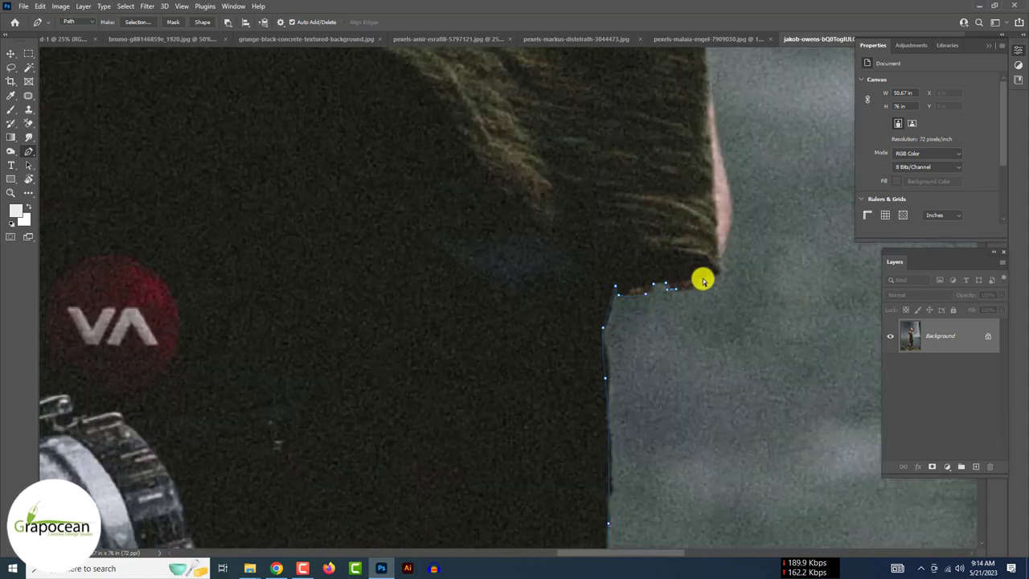
scroll(639, 345, up, 3)
scroll(638, 340, up, 2)
scroll(634, 306, up, 3)
scroll(621, 245, up, 3)
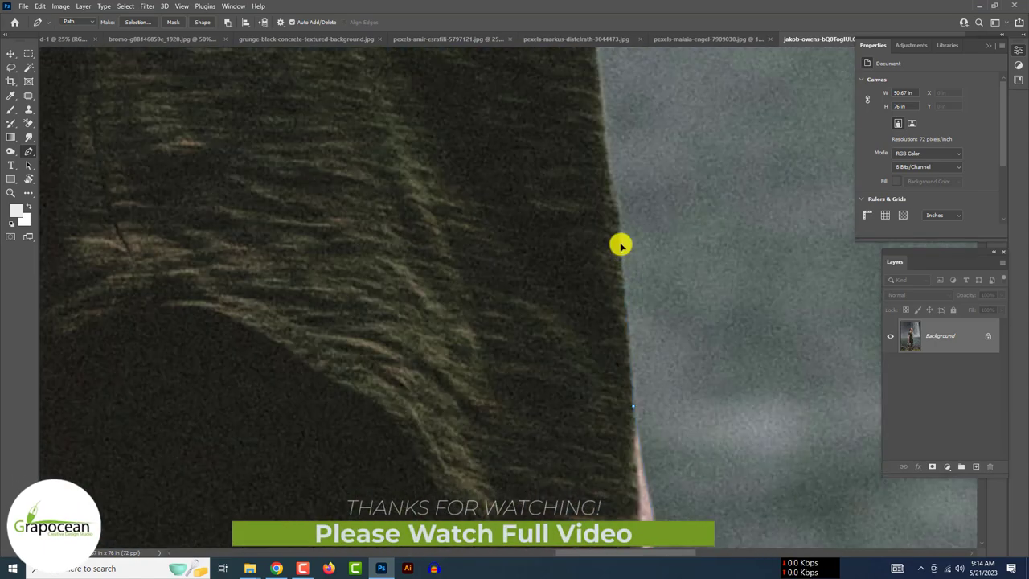
scroll(621, 246, up, 2)
scroll(592, 311, up, 2)
scroll(584, 177, up, 3)
scroll(590, 166, up, 3)
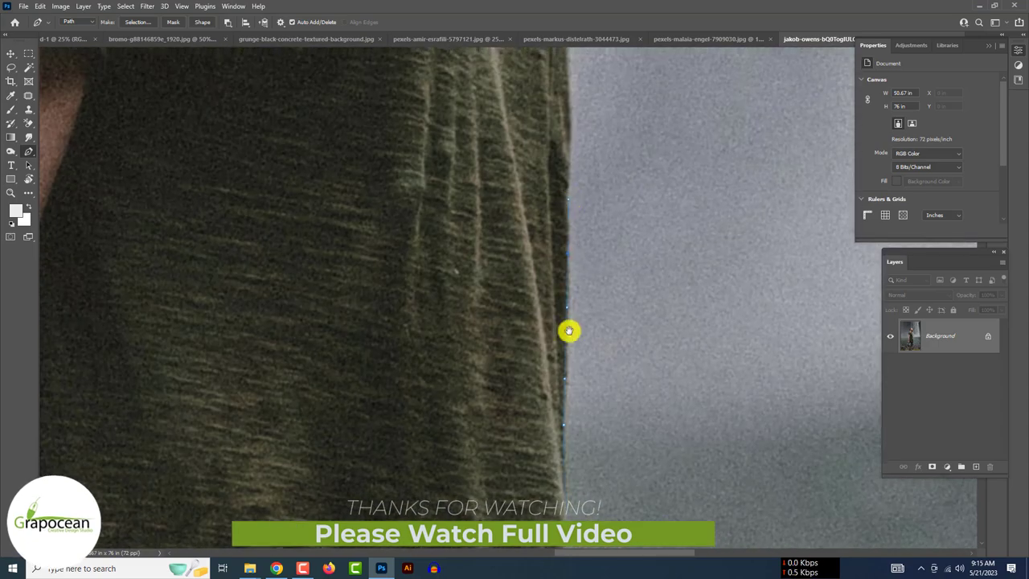
scroll(568, 331, up, 3)
scroll(568, 345, up, 2)
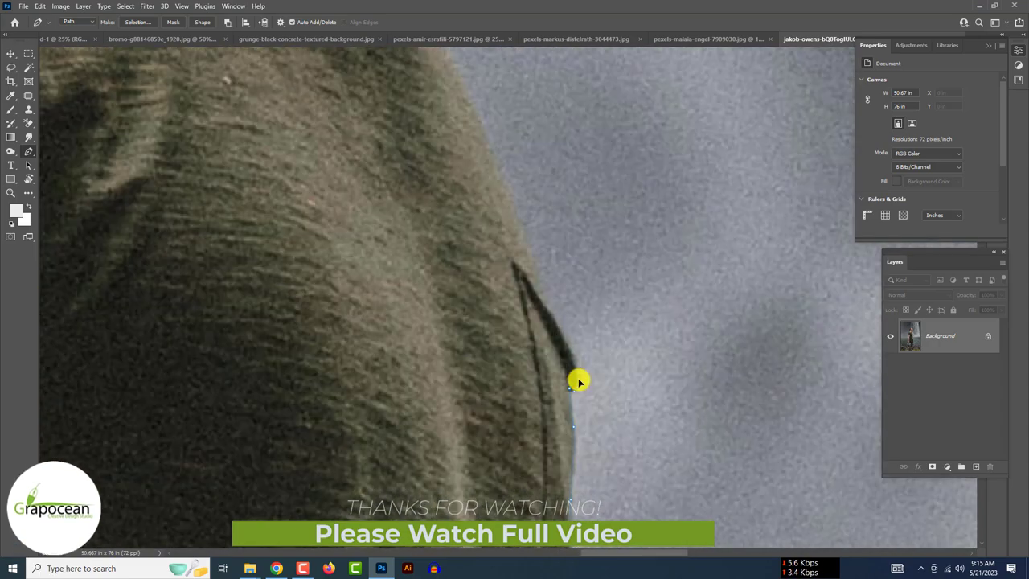
scroll(579, 378, up, 2)
scroll(563, 411, up, 3)
scroll(536, 411, up, 2)
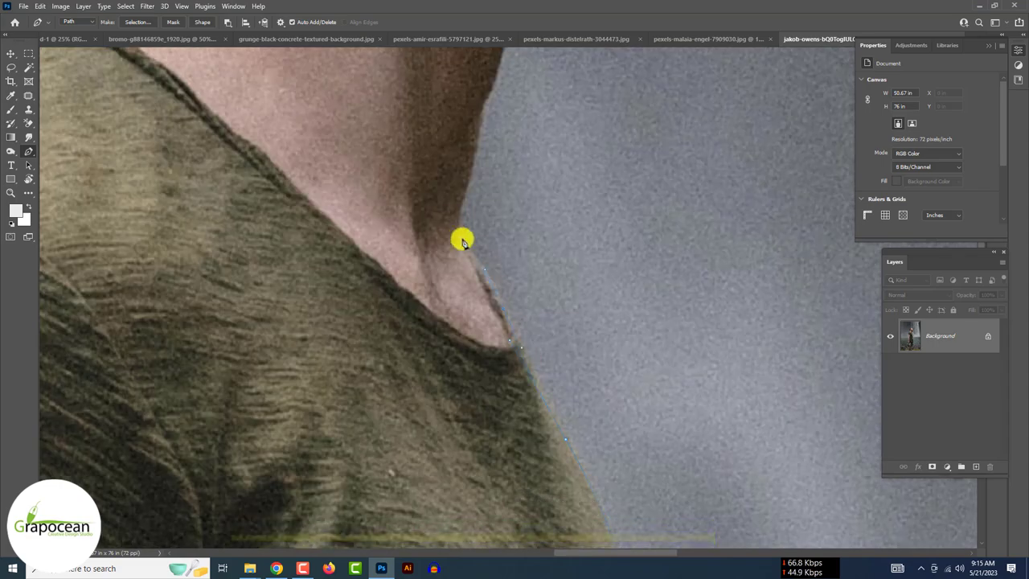
scroll(459, 257, up, 2)
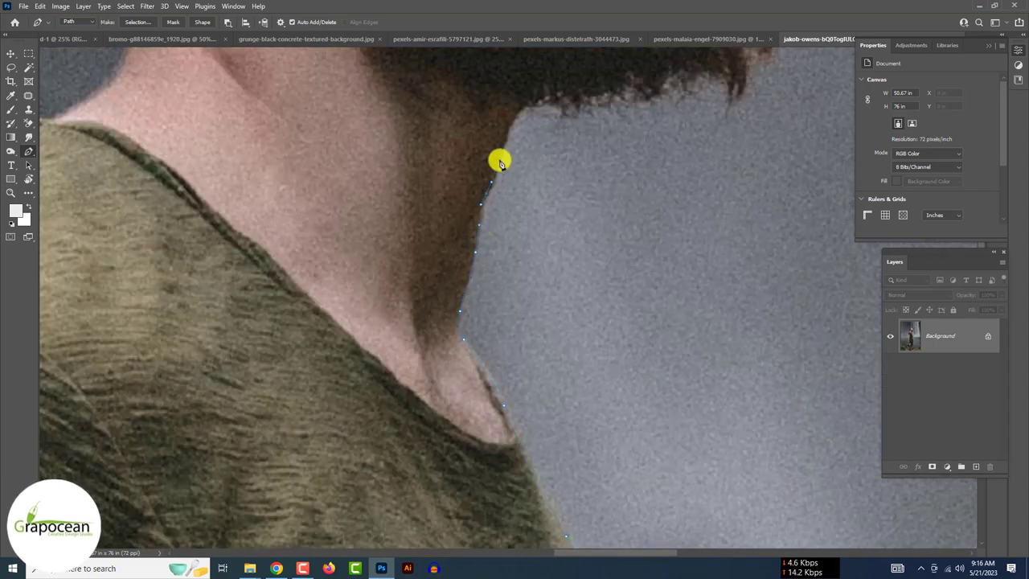
scroll(499, 162, up, 2)
scroll(566, 175, up, 3)
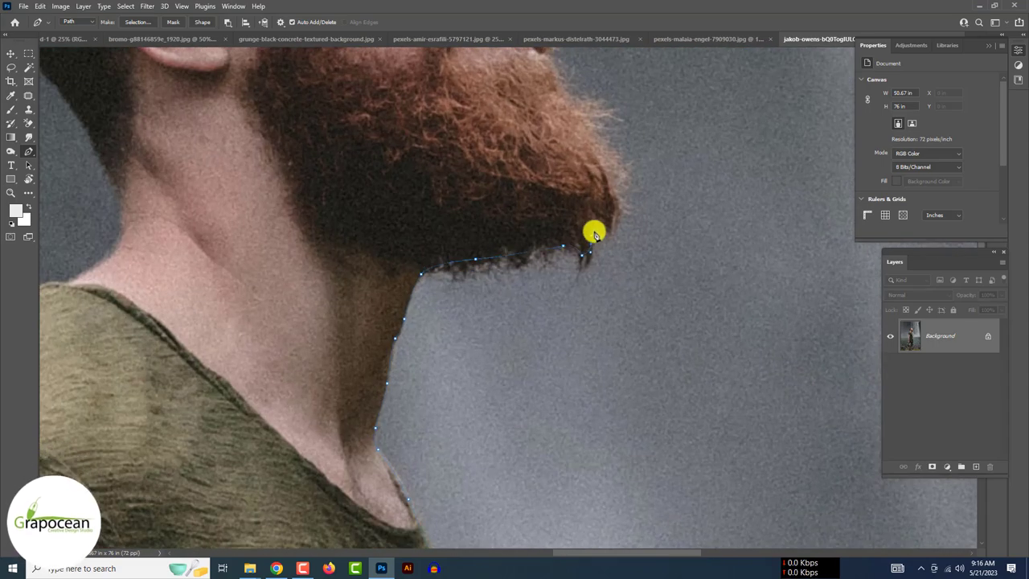
scroll(592, 230, up, 2)
scroll(552, 172, up, 2)
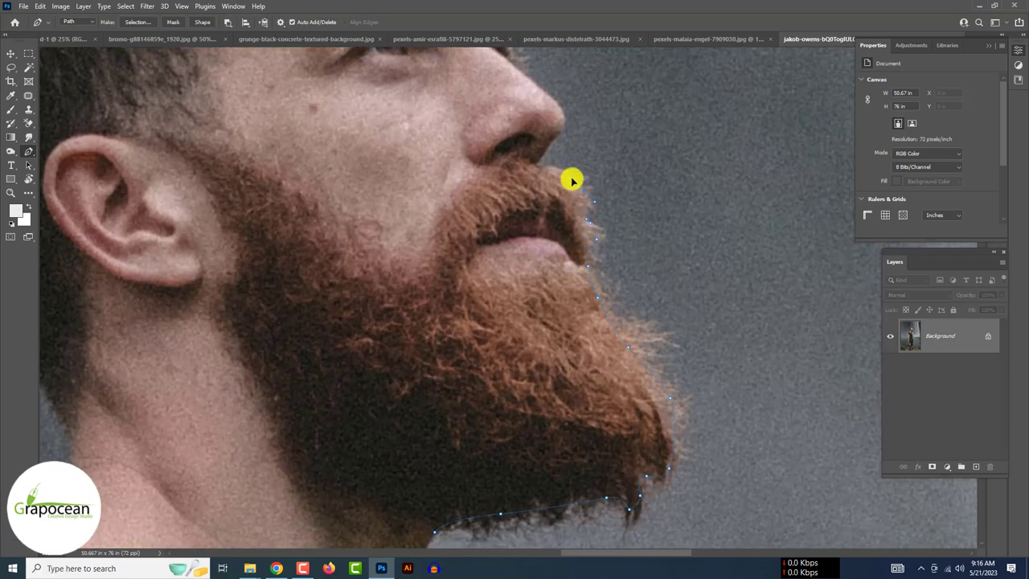
scroll(550, 254, up, 2)
scroll(545, 184, down, 2)
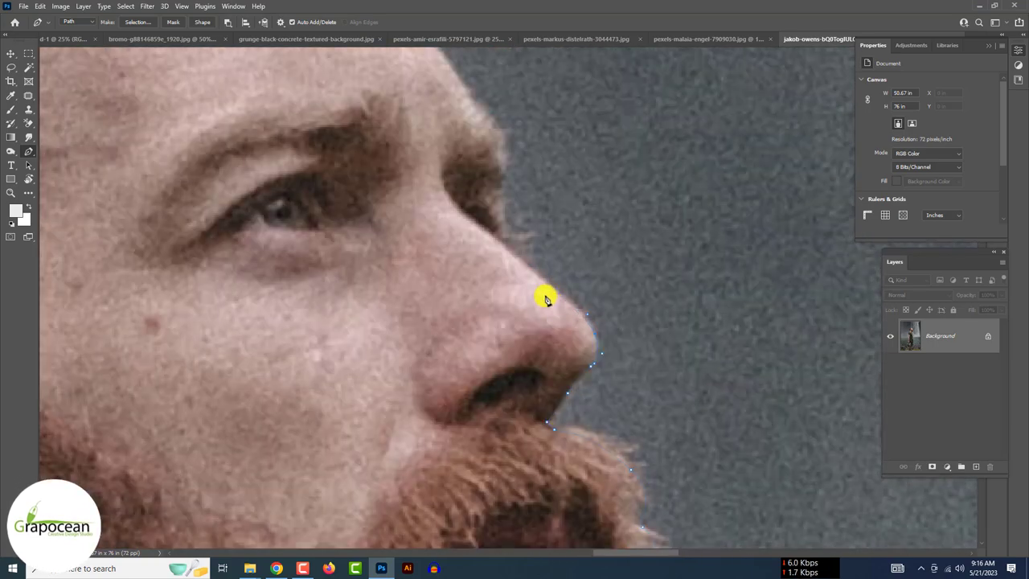
scroll(533, 314, down, 1)
drag(496, 233, 552, 289)
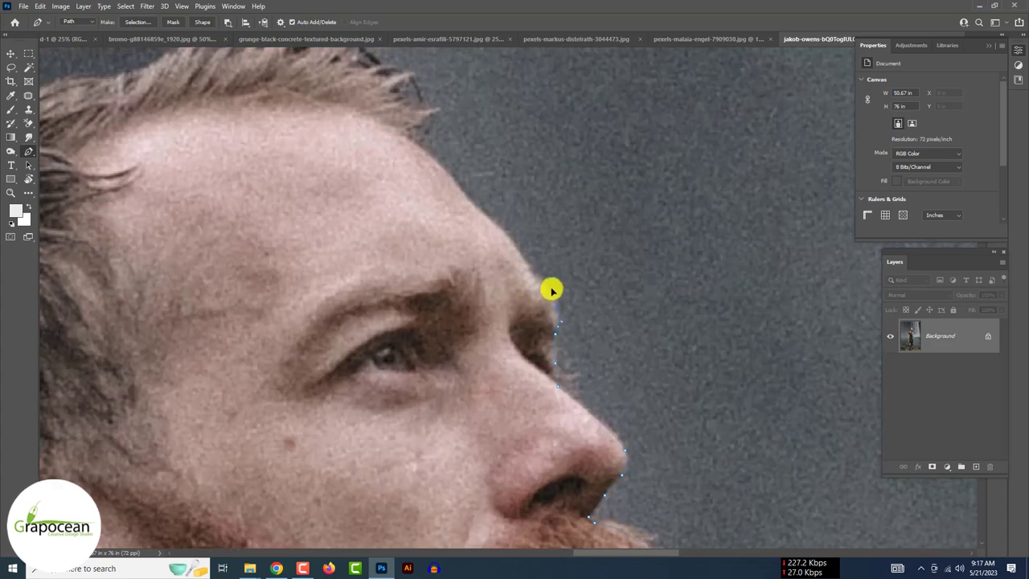
scroll(530, 276, up, 3)
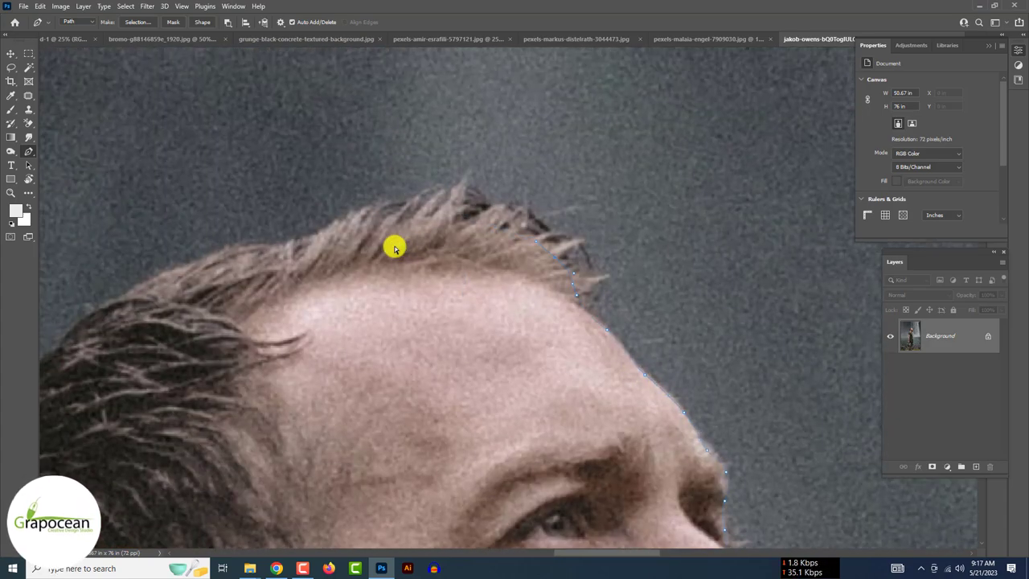
scroll(474, 201, left, 3)
scroll(381, 252, left, 3)
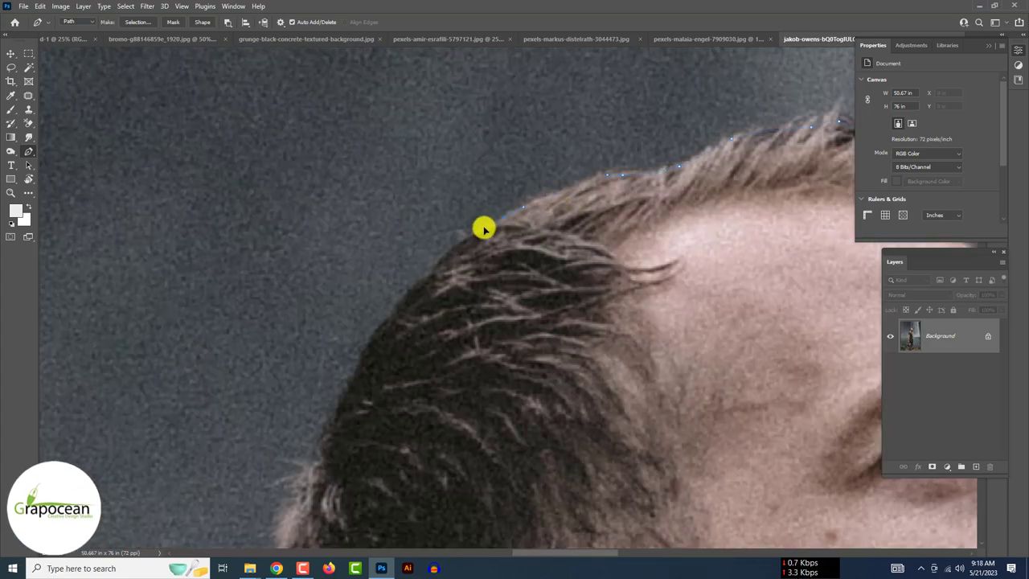
scroll(482, 225, down, 3)
scroll(526, 250, down, 3)
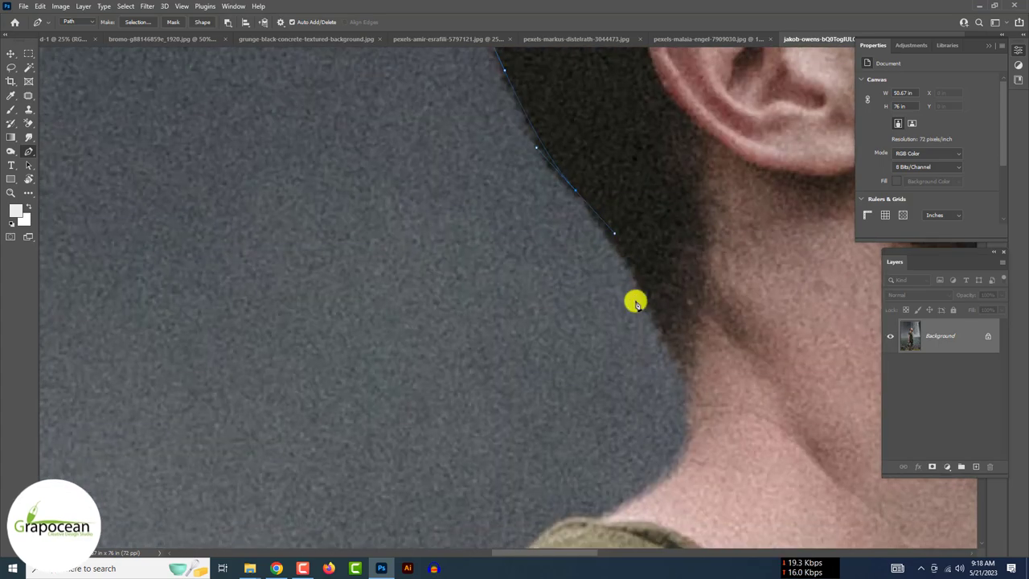
scroll(627, 298, down, 3)
scroll(686, 317, down, 3)
scroll(684, 349, left, 2)
drag(715, 317, 625, 304)
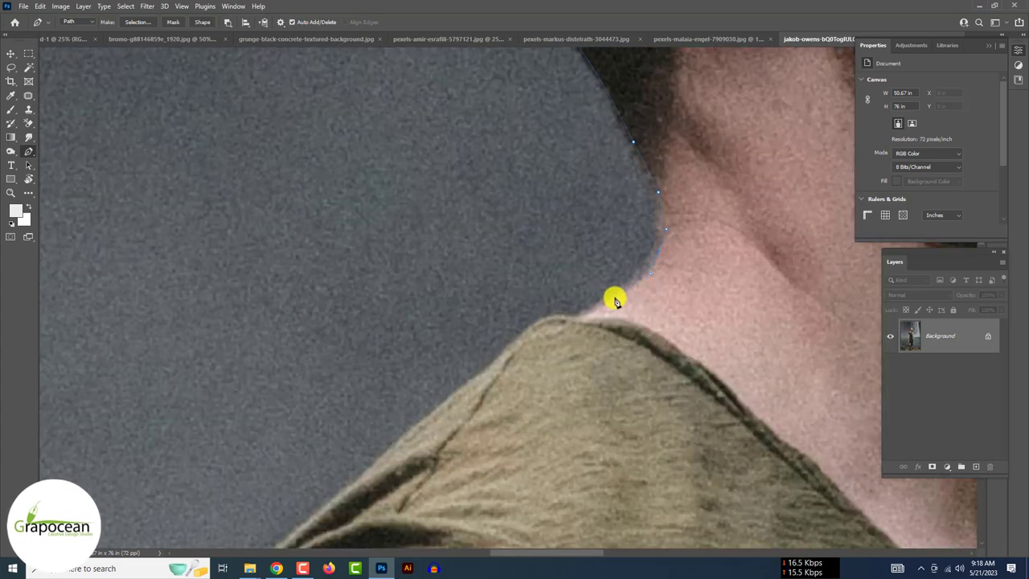
scroll(590, 341, down, 3)
scroll(627, 287, down, 3)
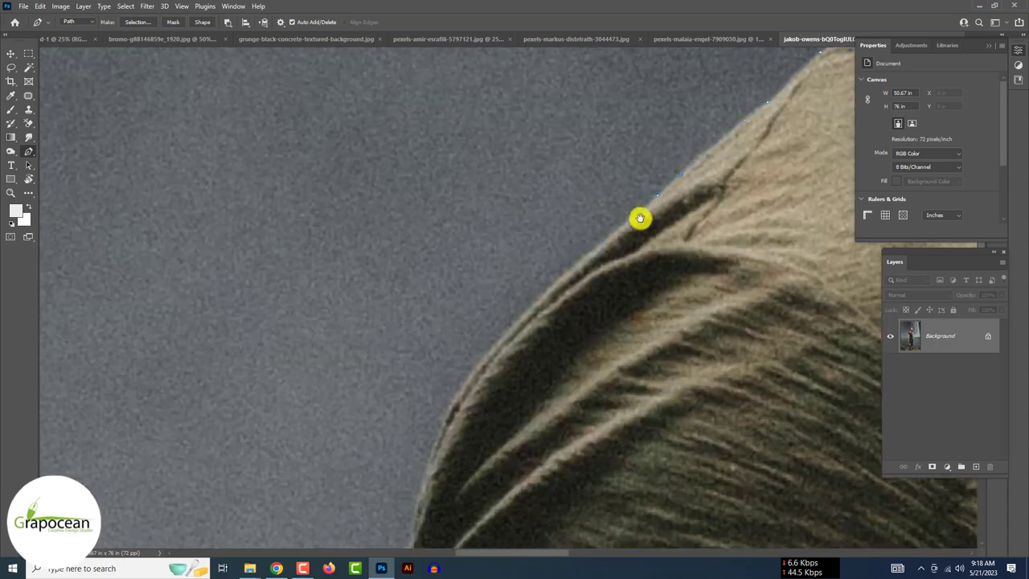
scroll(639, 218, left, 2)
scroll(567, 222, down, 3)
scroll(518, 214, down, 3)
scroll(483, 266, down, 2)
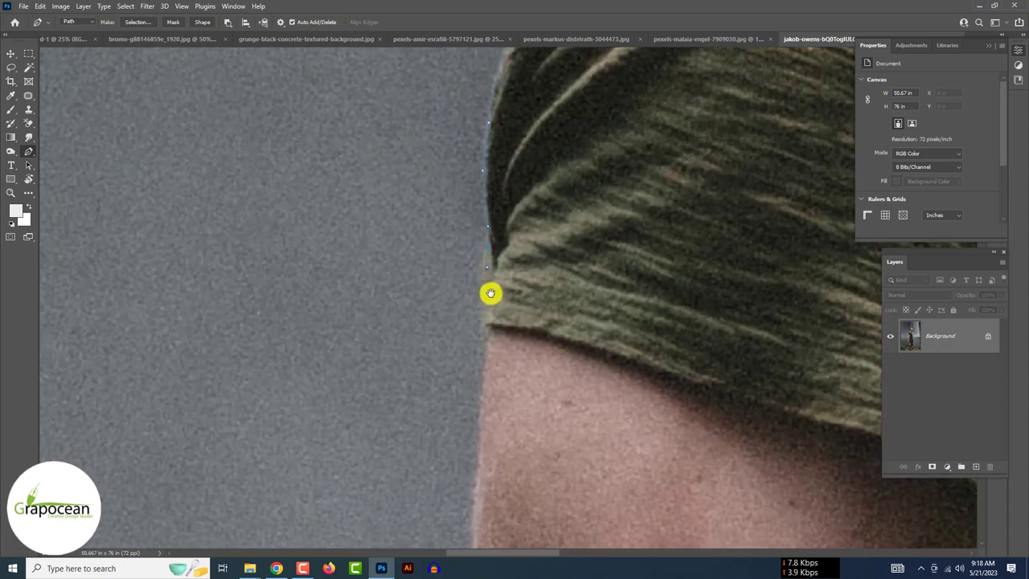
click(482, 294)
scroll(515, 241, down, 3)
click(544, 279)
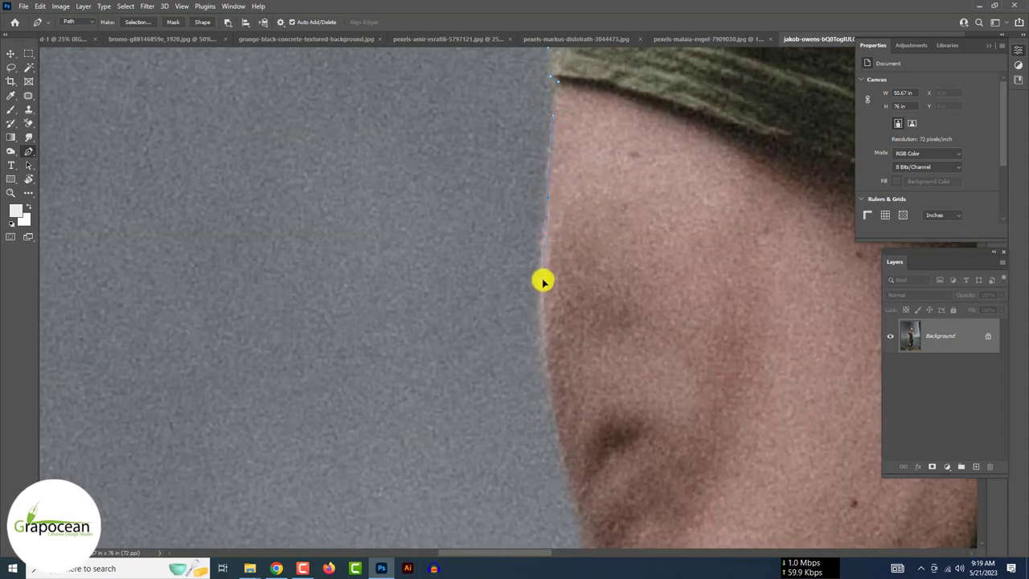
scroll(542, 281, down, 2)
click(564, 243)
Step: Trace the arm, around the elbow, and along the hand's edge
scroll(603, 330, left, 1)
scroll(614, 310, down, 3)
click(638, 356)
scroll(638, 356, left, 1)
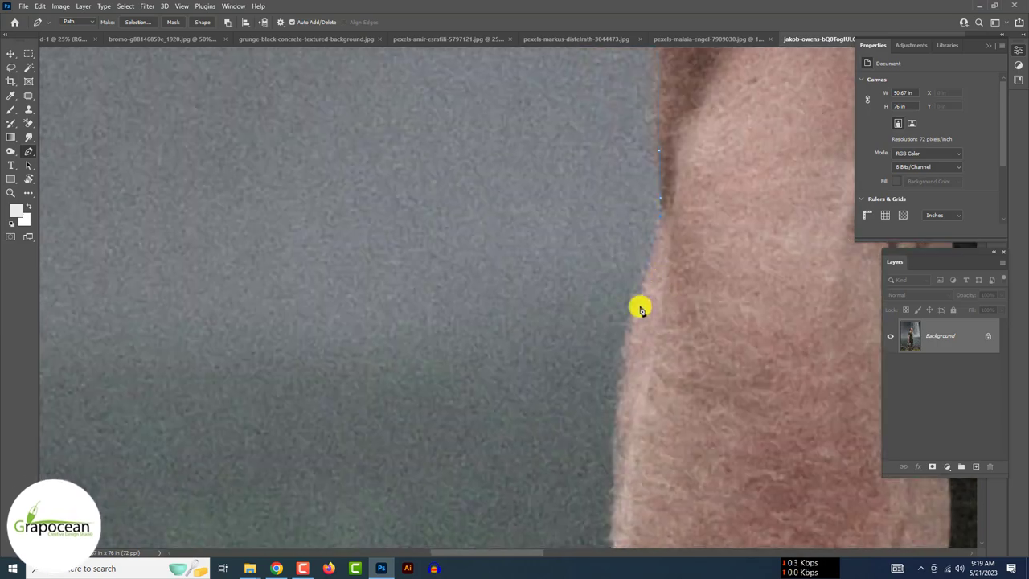
scroll(632, 434, down, 3)
click(634, 265)
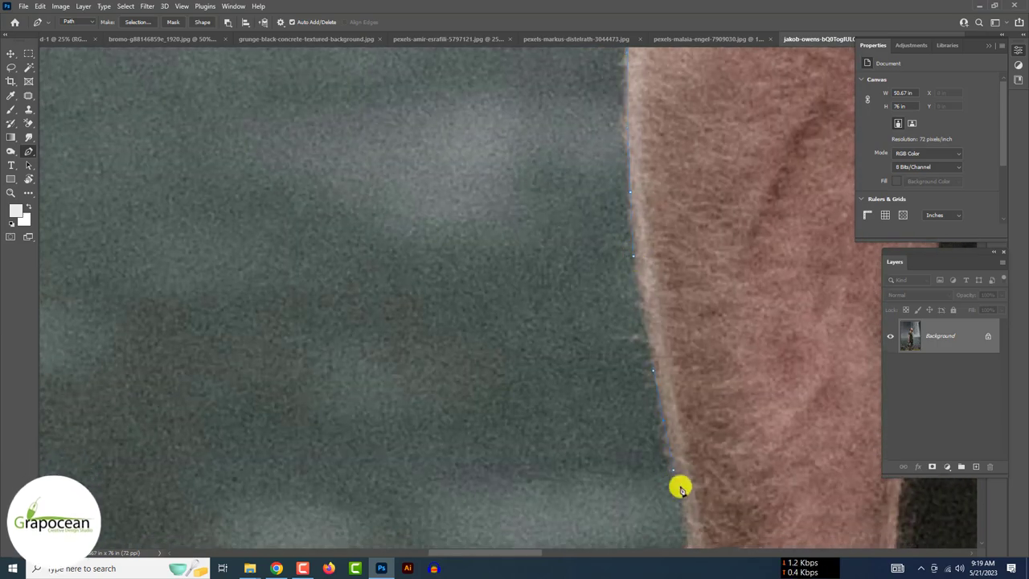
scroll(681, 487, down, 2)
click(676, 391)
scroll(676, 391, down, 3)
scroll(632, 347, down, 2)
click(631, 323)
click(617, 376)
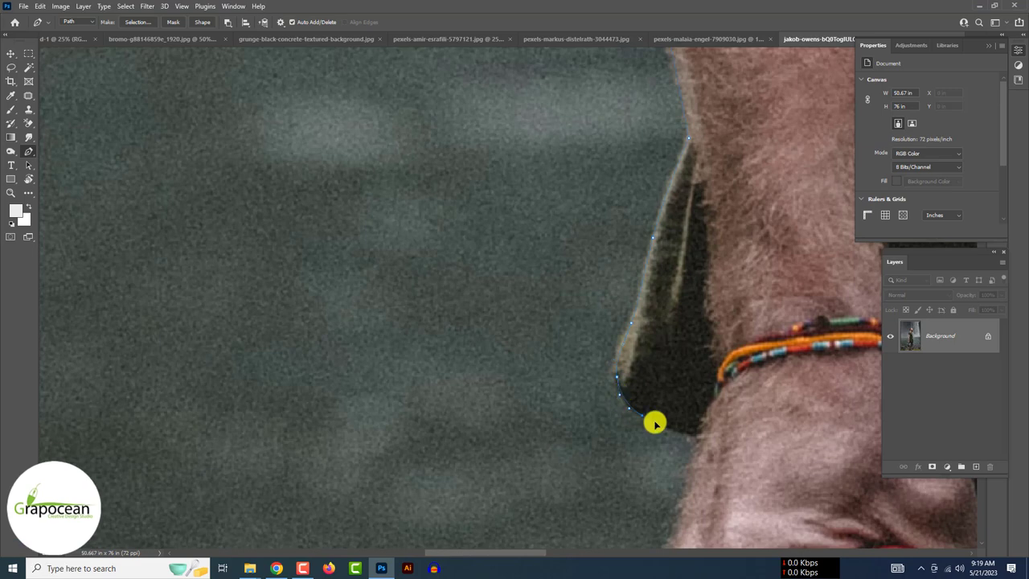
drag(656, 424, 683, 435)
scroll(712, 438, down, 3)
click(682, 240)
click(684, 389)
scroll(684, 390, down, 2)
scroll(636, 252, right, 1)
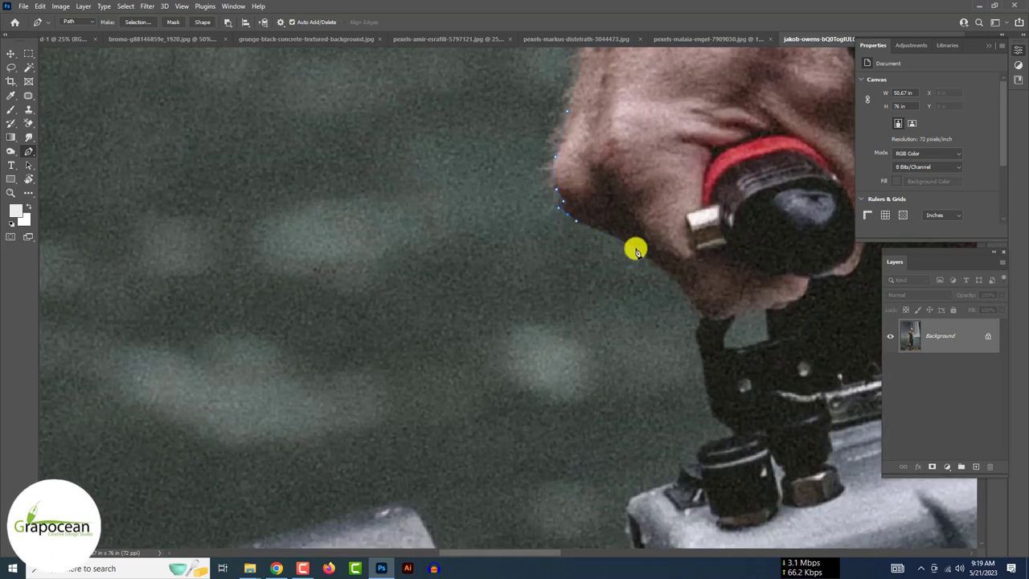
click(703, 319)
Step: Trace around the camera body, its side knob and the camera plate
click(730, 439)
scroll(708, 410, down, 2)
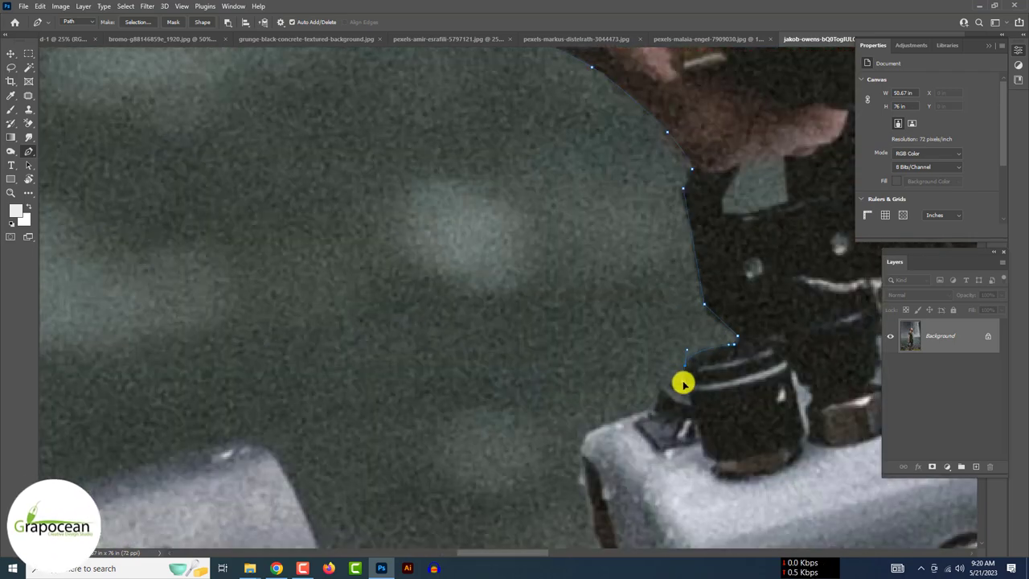
click(664, 387)
click(652, 413)
scroll(652, 413, down, 2)
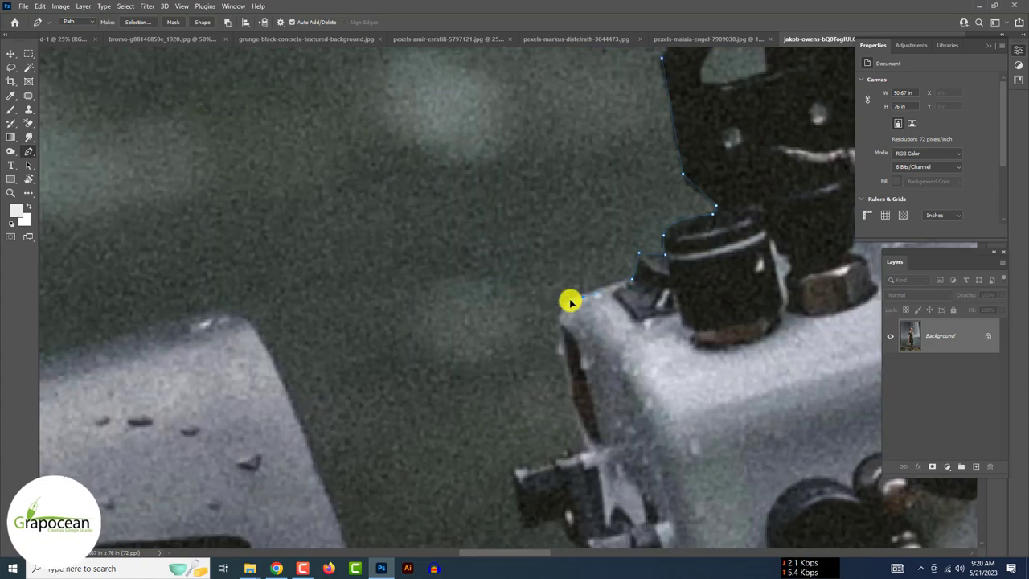
click(582, 424)
scroll(585, 438, down, 2)
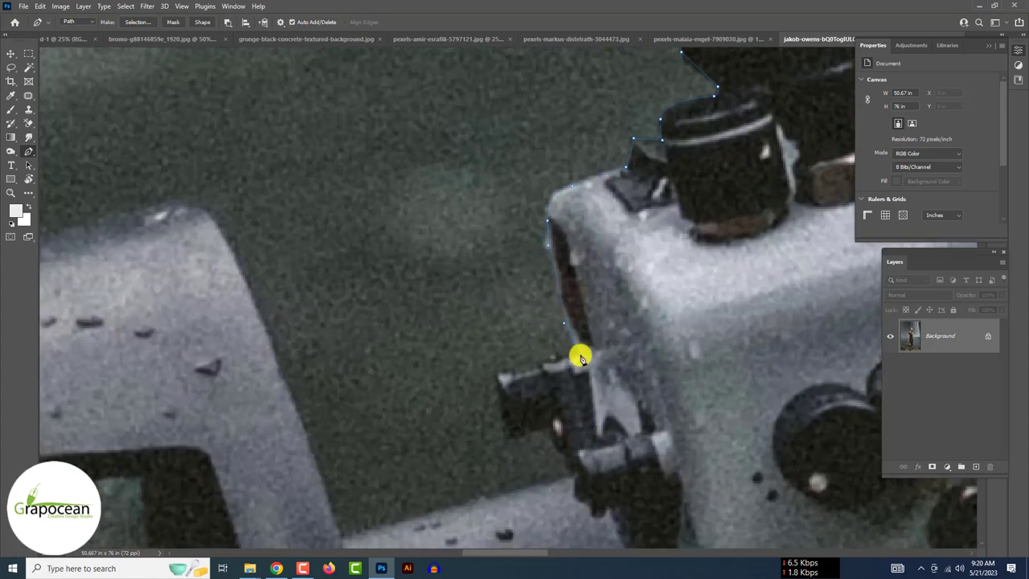
click(579, 356)
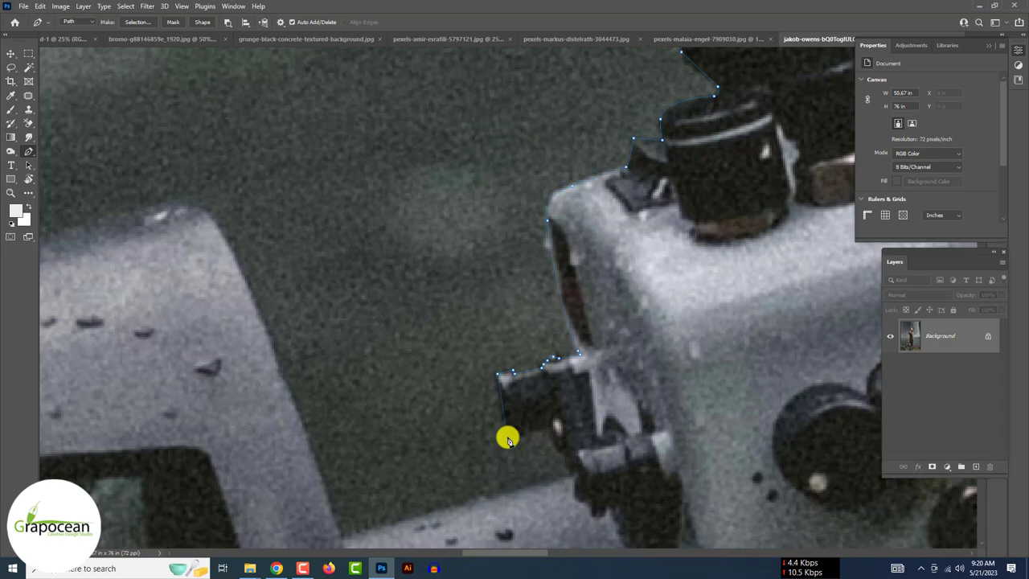
click(570, 474)
scroll(570, 475, down, 3)
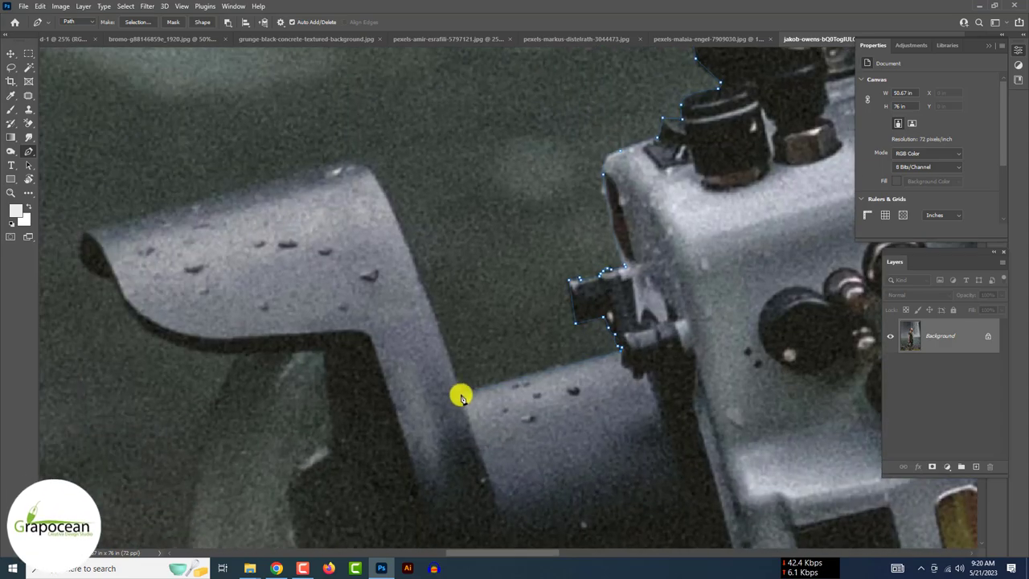
scroll(332, 168, left, 5)
drag(476, 223, 547, 266)
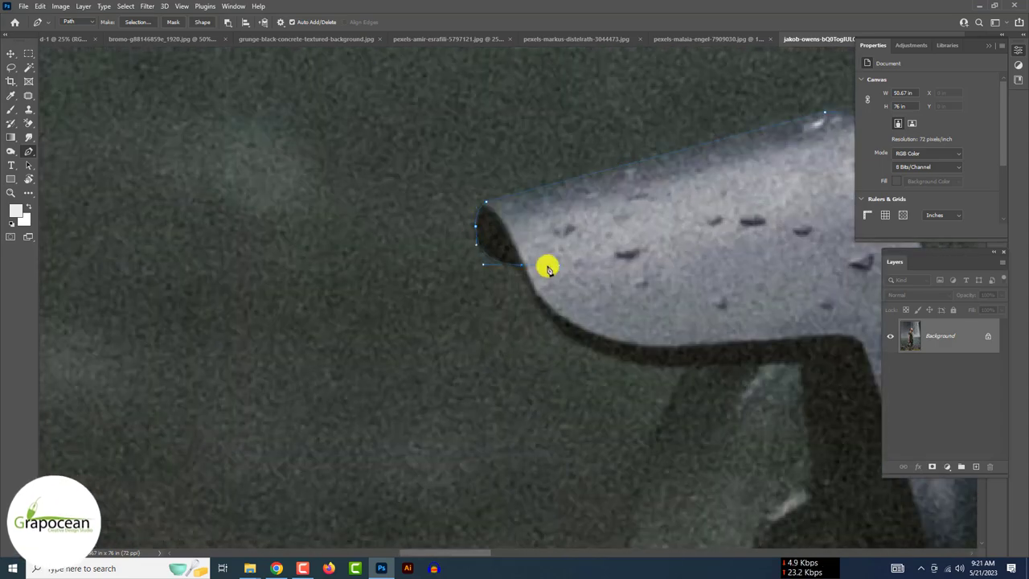
scroll(547, 267, down, 2)
scroll(506, 200, down, 3)
scroll(636, 356, down, 2)
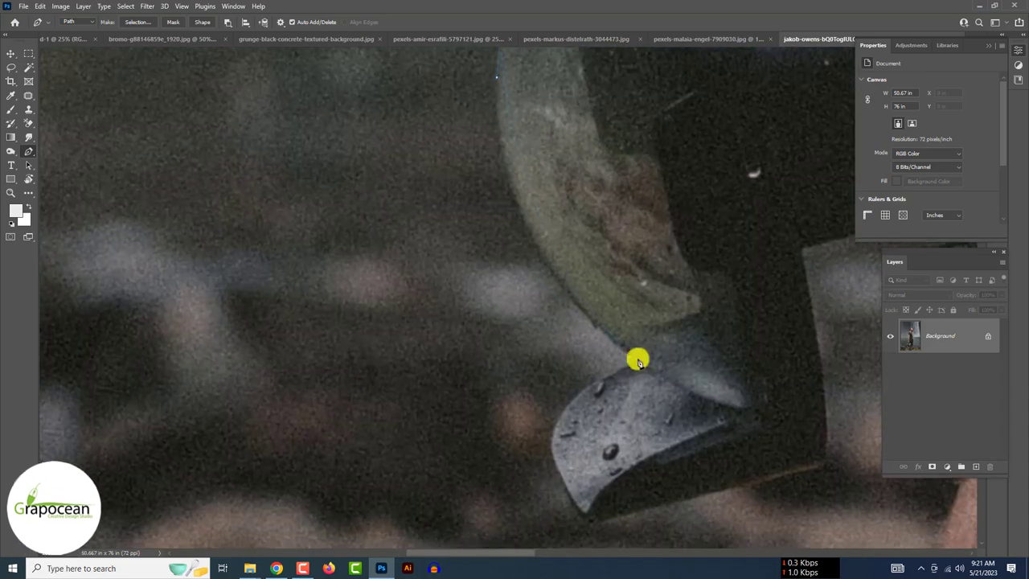
click(643, 356)
scroll(593, 387, down, 3)
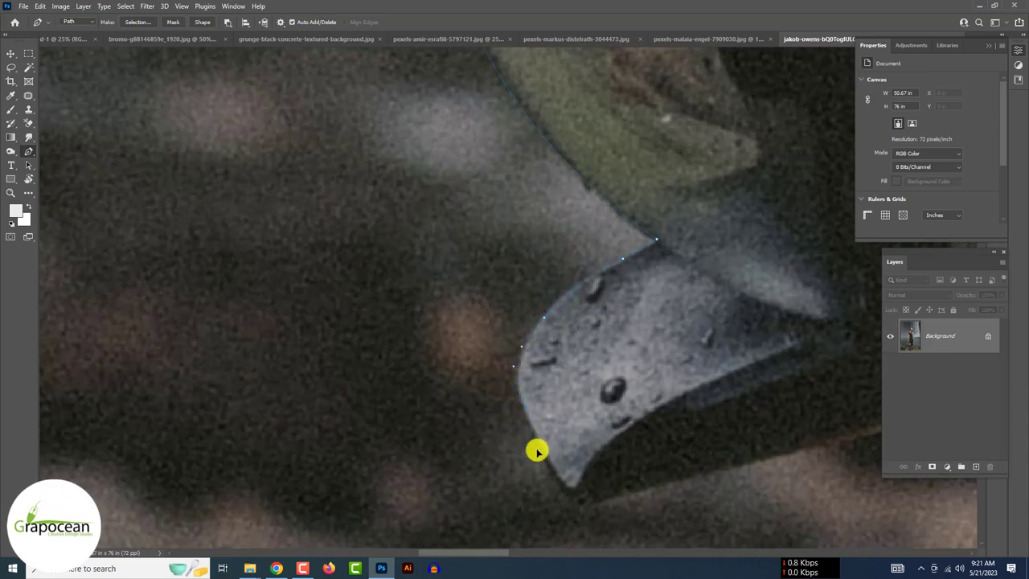
scroll(573, 502, down, 2)
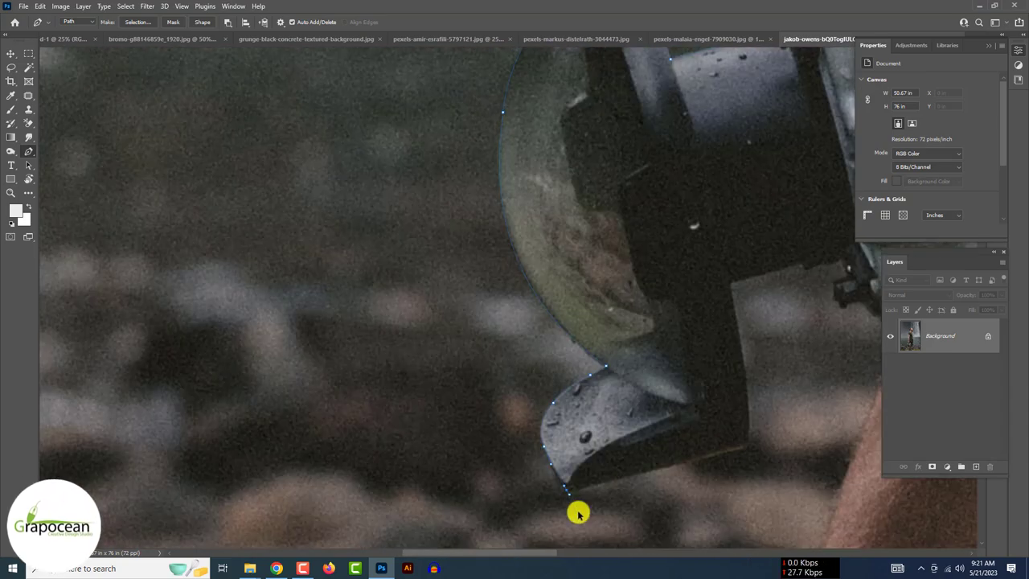
click(570, 489)
scroll(603, 427, up, 2)
click(639, 358)
click(630, 251)
click(618, 177)
scroll(616, 180, right, 1)
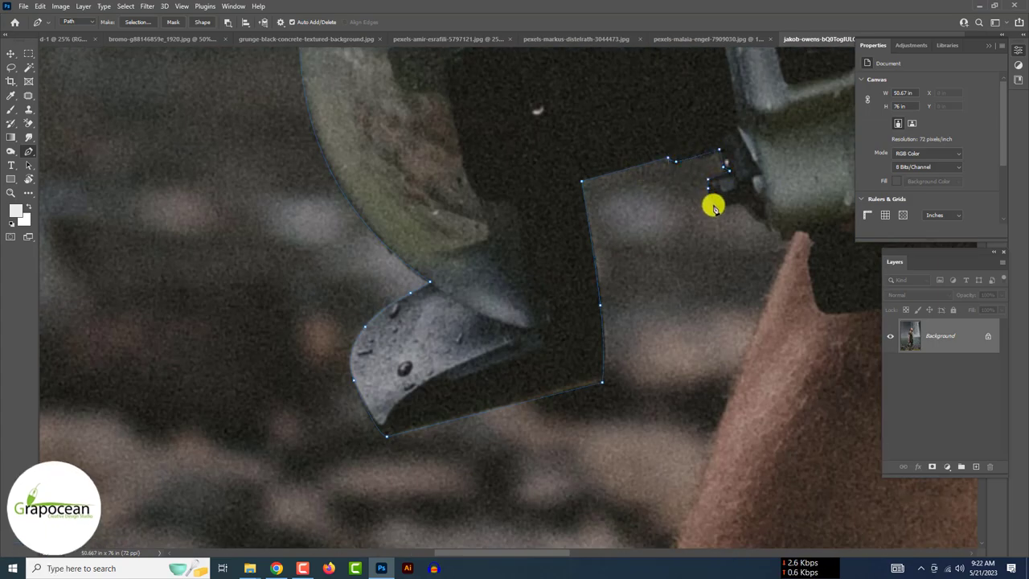
Step: Finish at the leg's bottom, close the path, and convert it to a selection
scroll(722, 209, up, 2)
scroll(804, 229, down, 2)
scroll(701, 202, down, 2)
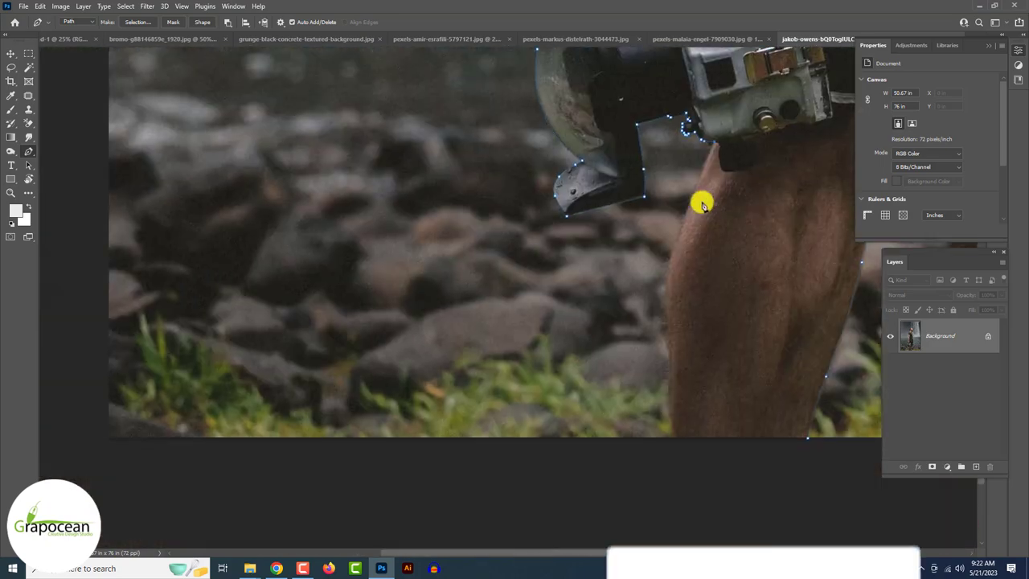
scroll(694, 173, down, 1)
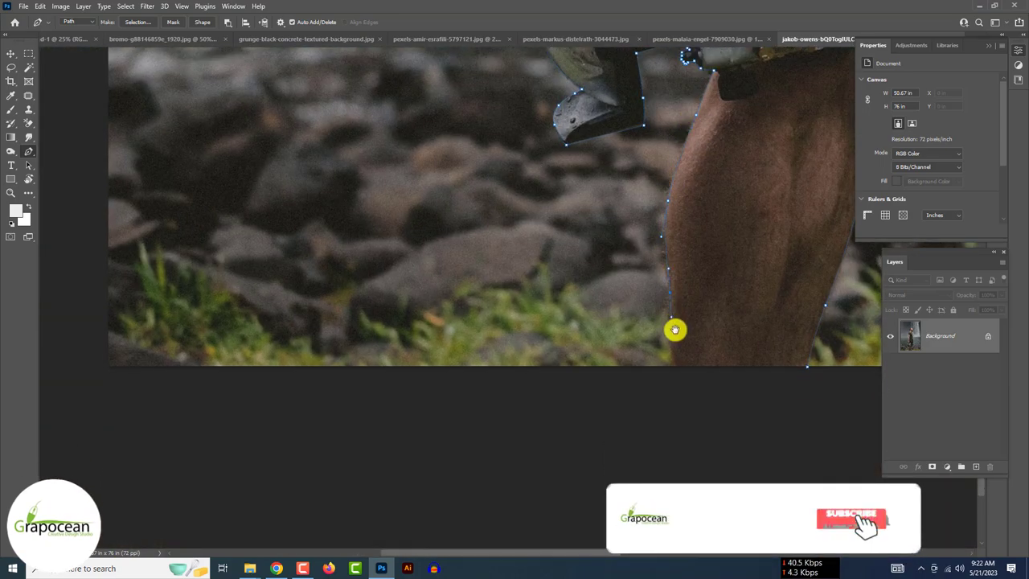
drag(675, 330, 678, 249)
click(681, 266)
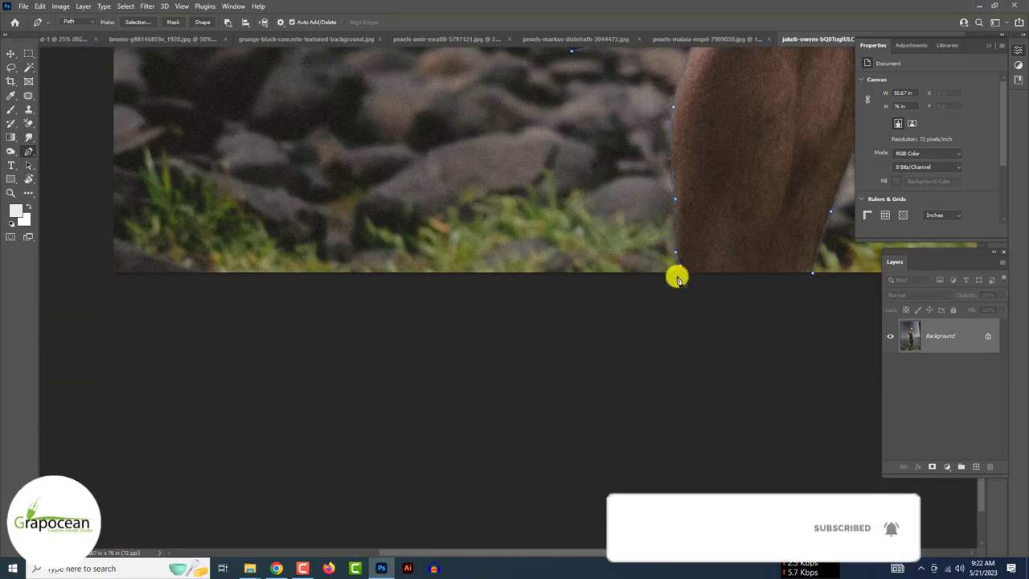
click(813, 277)
key(ctrl+Return)
scroll(813, 277, down, 2)
scroll(813, 277, down, 2)
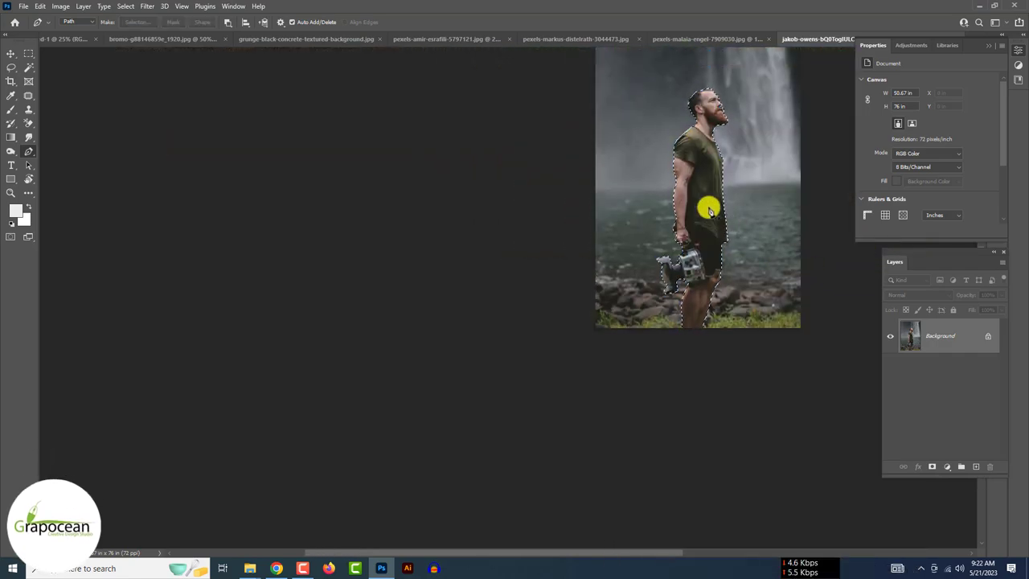
Step: Open Select and Mask and refine the man's hair edges with the Refine Edge Brush
scroll(710, 211, up, 3)
scroll(547, 225, up, 3)
click(126, 6)
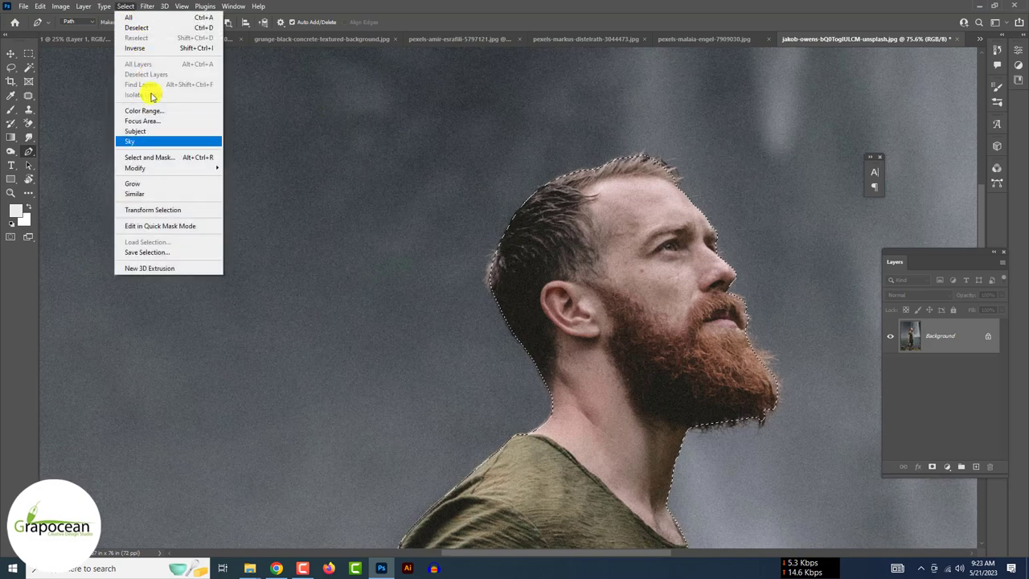
click(164, 157)
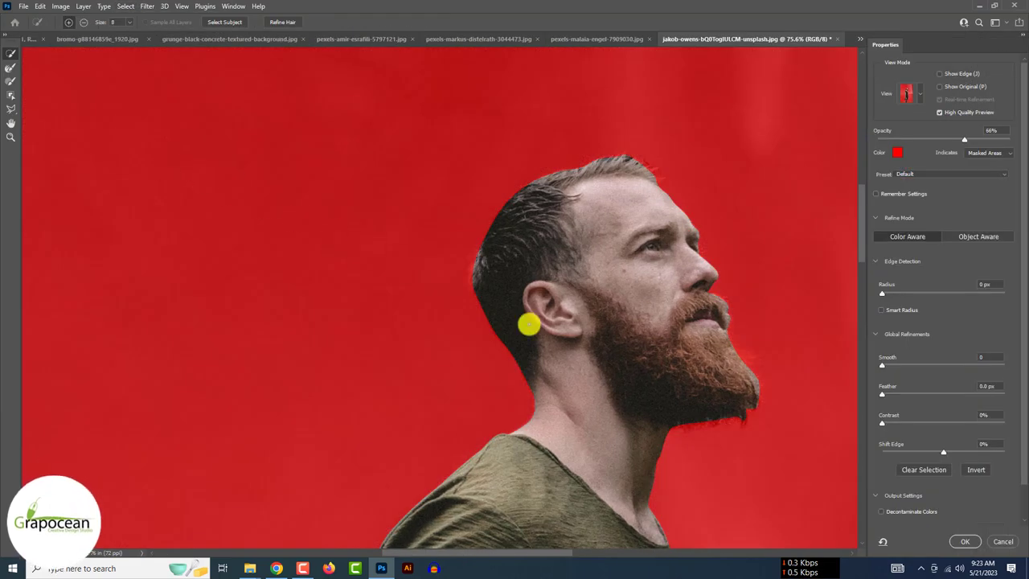
key(bracketright)
key(bracketright)
key(bracketright)
click(10, 68)
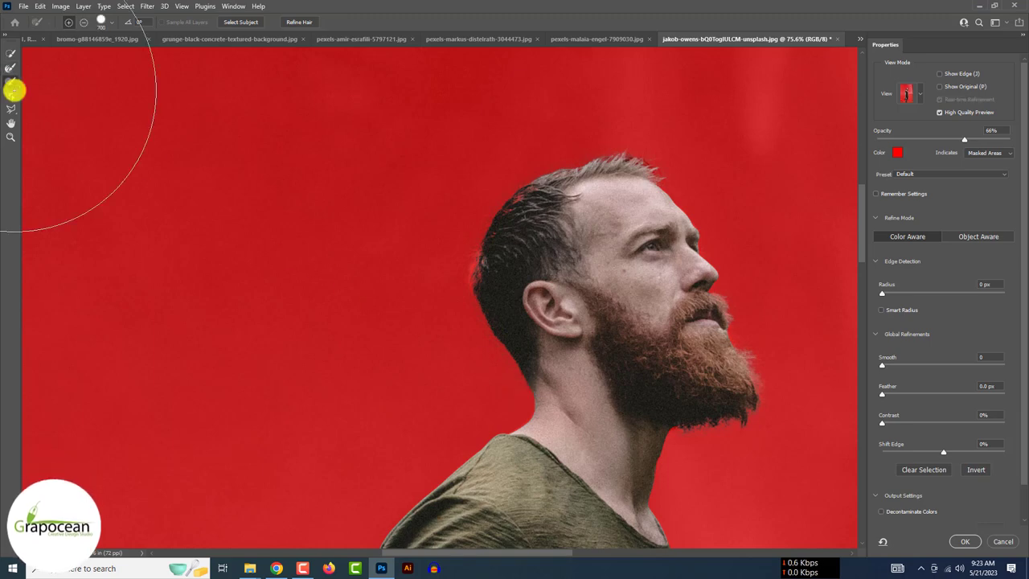
key(bracketleft)
key(bracketleft)
key(bracketleft)
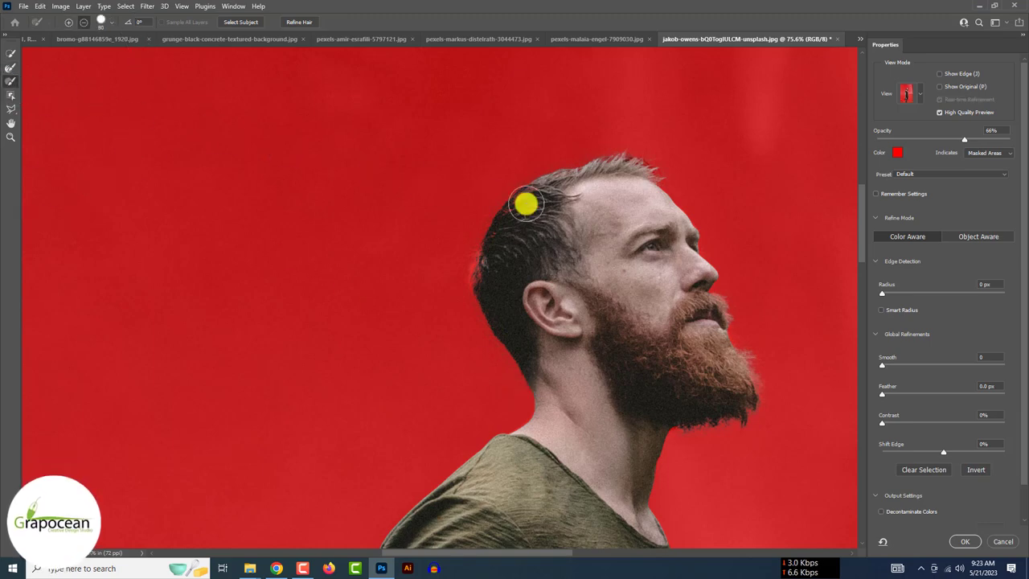
scroll(526, 201, up, 3)
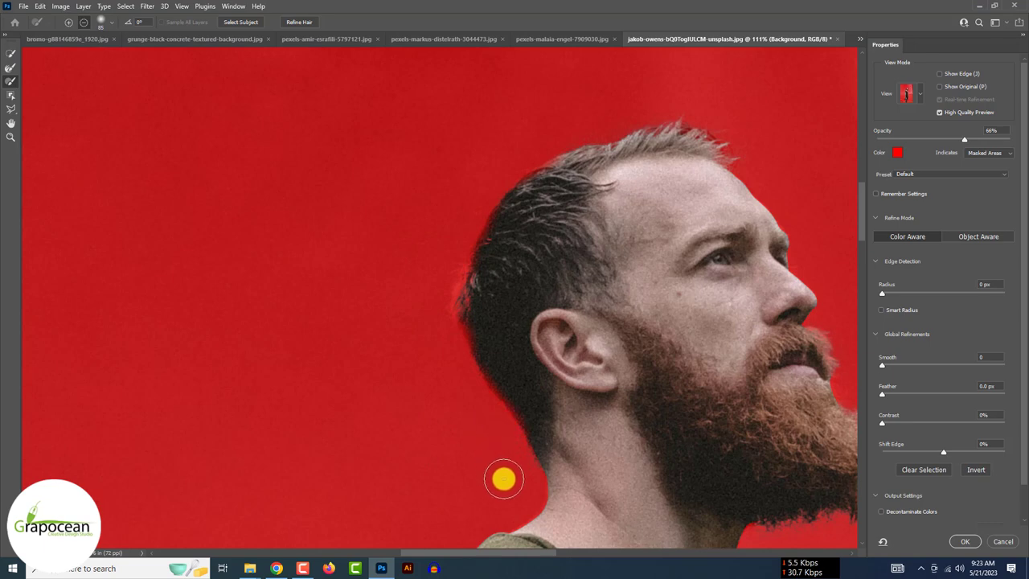
Step: Output the refined selection to a new layer with layer mask, isolating the man and camera
key(ctrl+0)
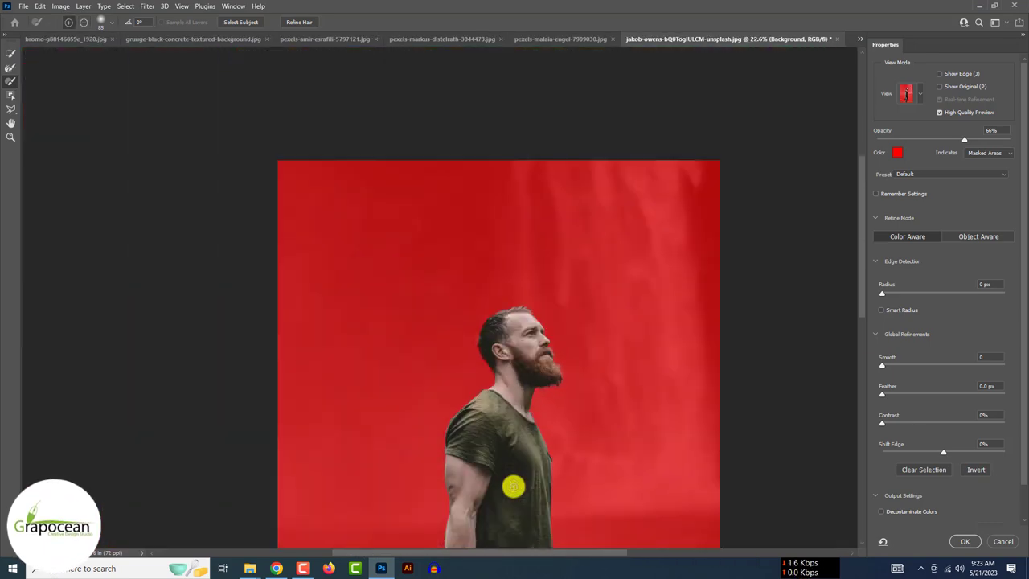
scroll(513, 487, up, 5)
scroll(513, 486, down, 5)
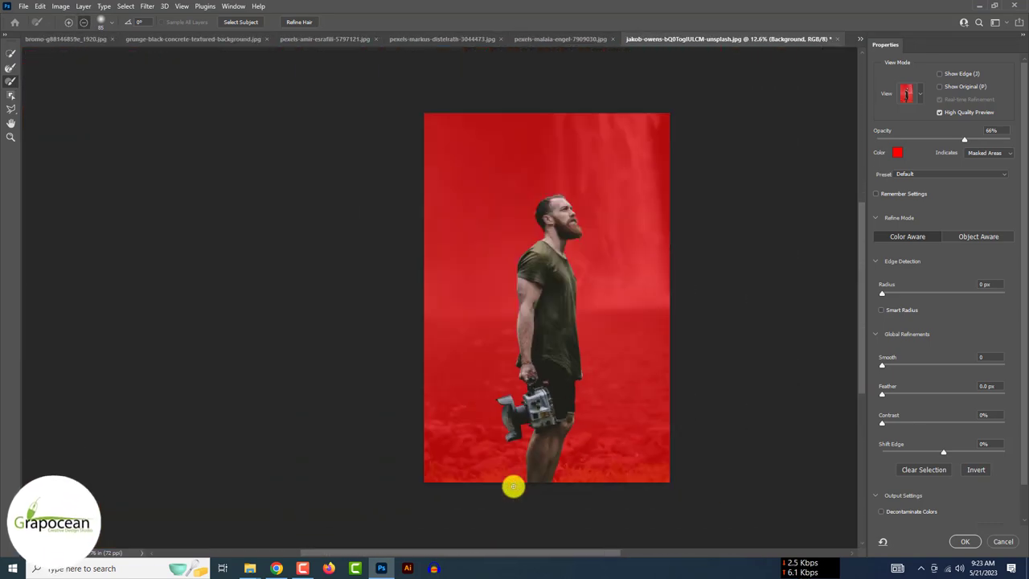
scroll(513, 487, up, 1)
scroll(513, 487, up, 1)
scroll(501, 464, down, 3)
scroll(485, 429, down, 1)
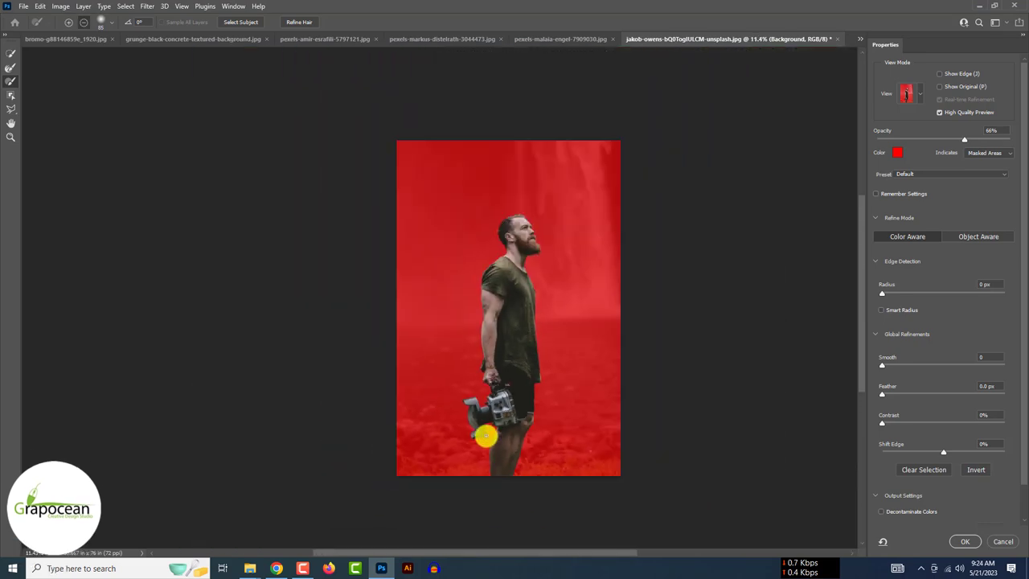
scroll(1022, 427, down, 1)
click(957, 516)
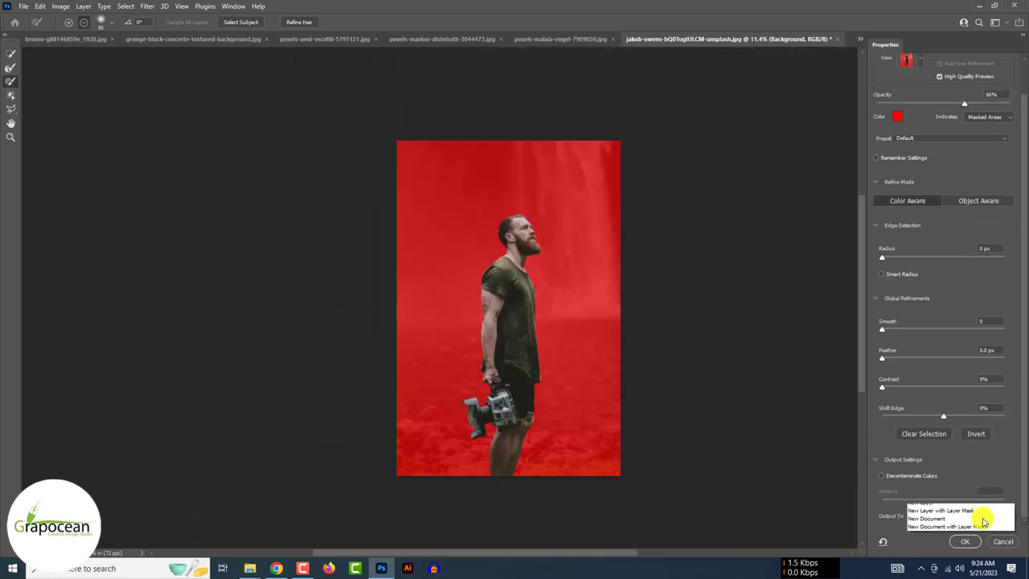
click(967, 541)
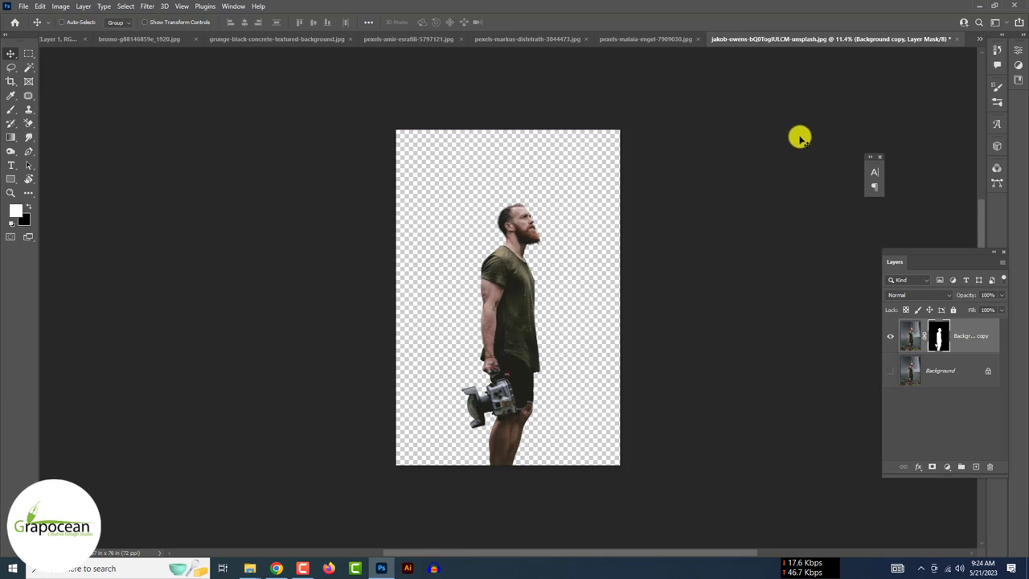
Step: In Untitled-1, hide the original person layer and move the cut-out man lower on the poster
click(979, 38)
click(896, 42)
drag(515, 236, 521, 274)
click(890, 336)
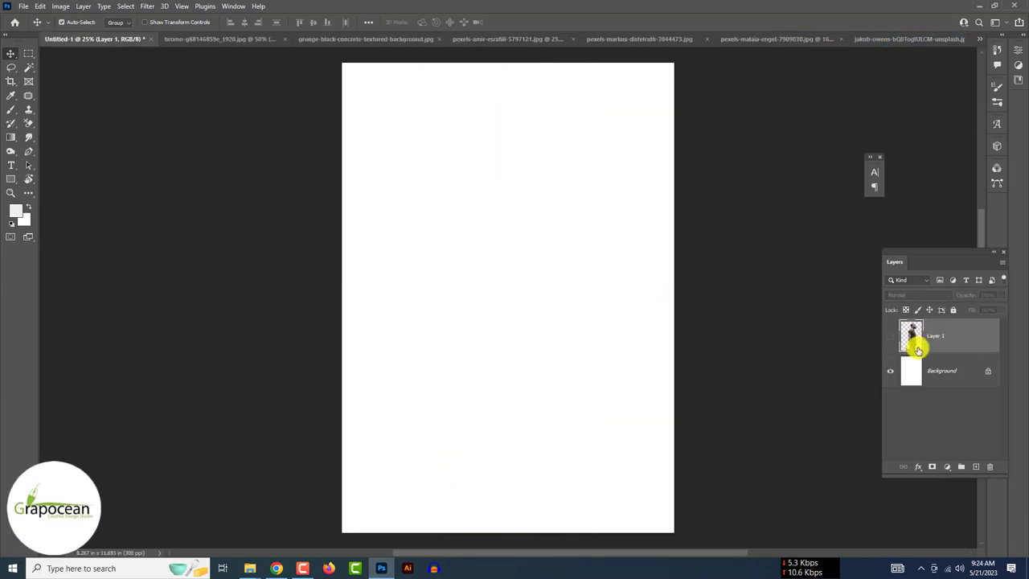
drag(521, 273, 507, 284)
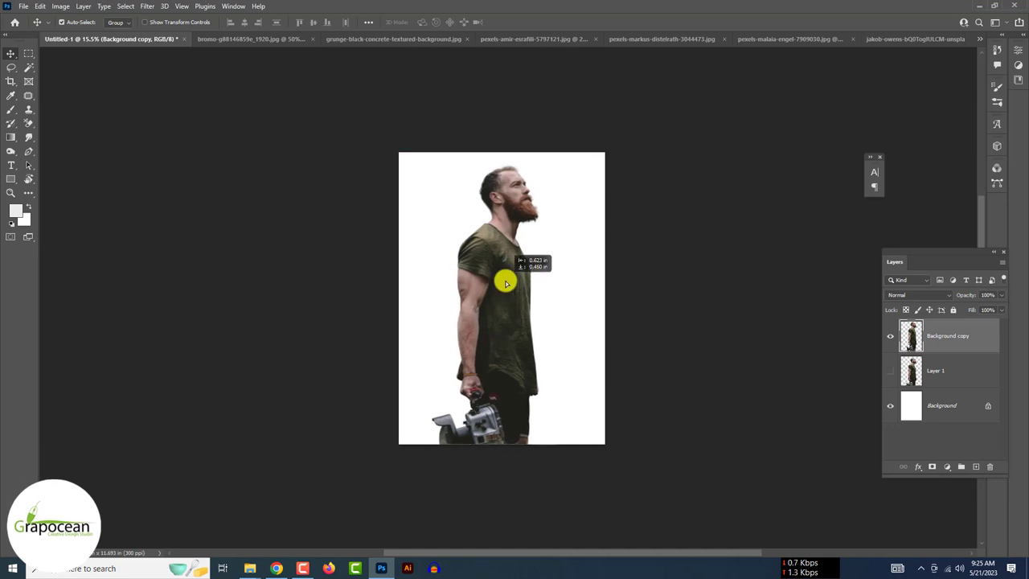
Step: Scale the man up to about 134% and reposition him to fill the page bottom
key(ctrl+t)
drag(545, 156, 574, 126)
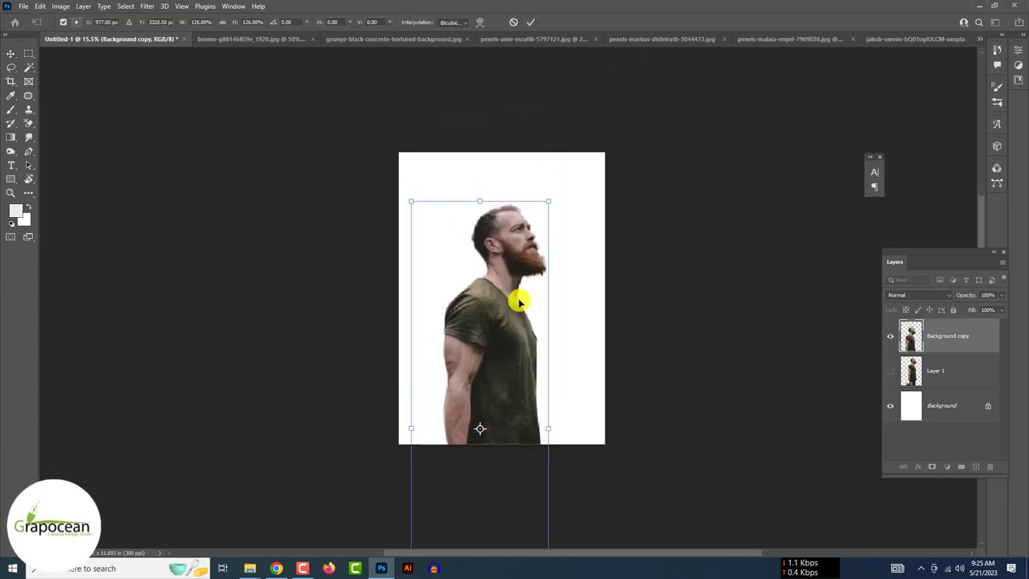
mouse_move(551, 199)
mouse_down()
mouse_move(542, 247)
mouse_move(511, 252)
mouse_up()
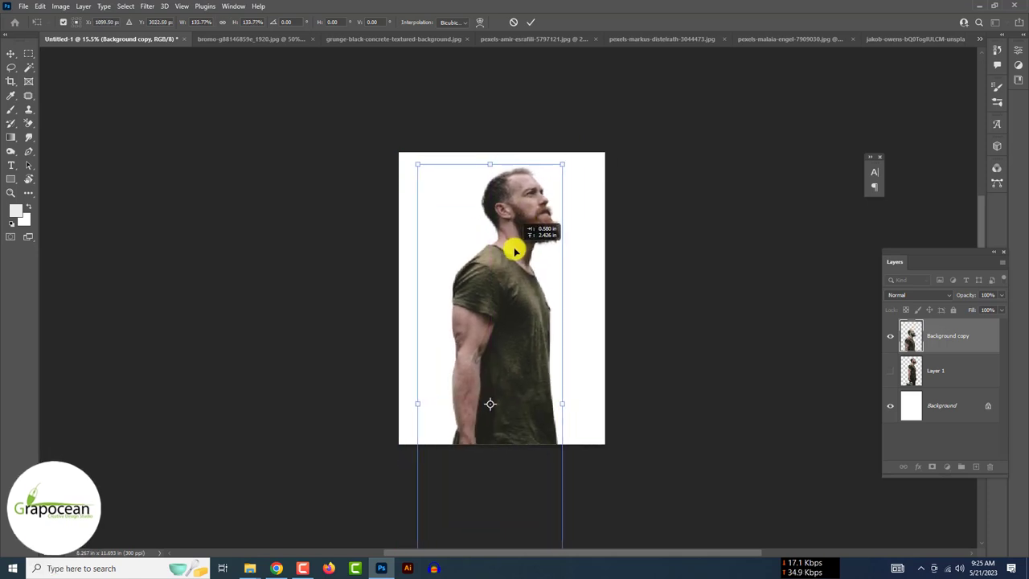
click(532, 24)
scroll(483, 301, up, 3)
scroll(475, 302, down, 4)
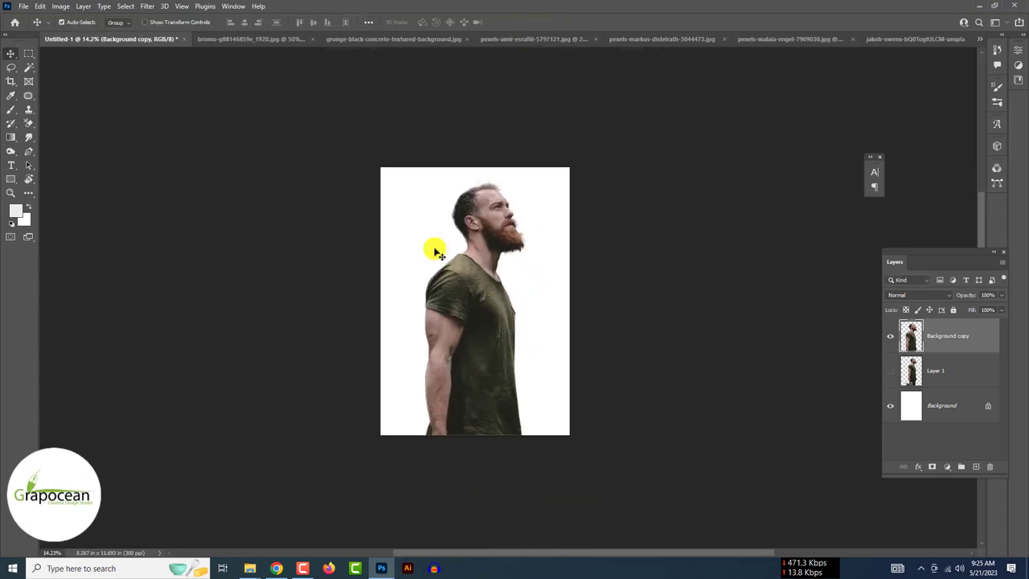
Step: Unlock the sunset seascape, bring it into Untitled-1 and scale it to the poster width
click(248, 40)
click(379, 39)
click(514, 38)
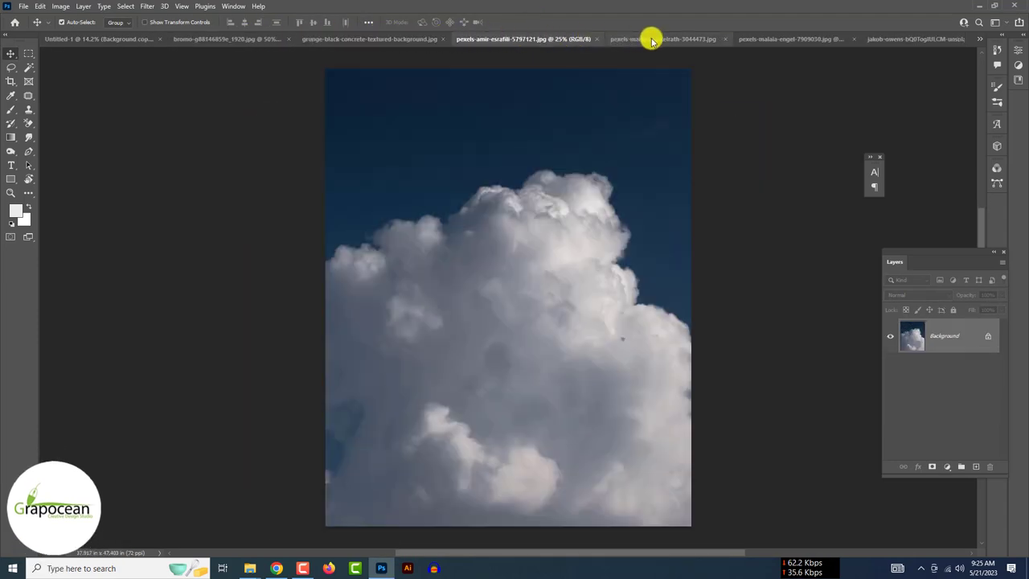
click(664, 39)
click(793, 39)
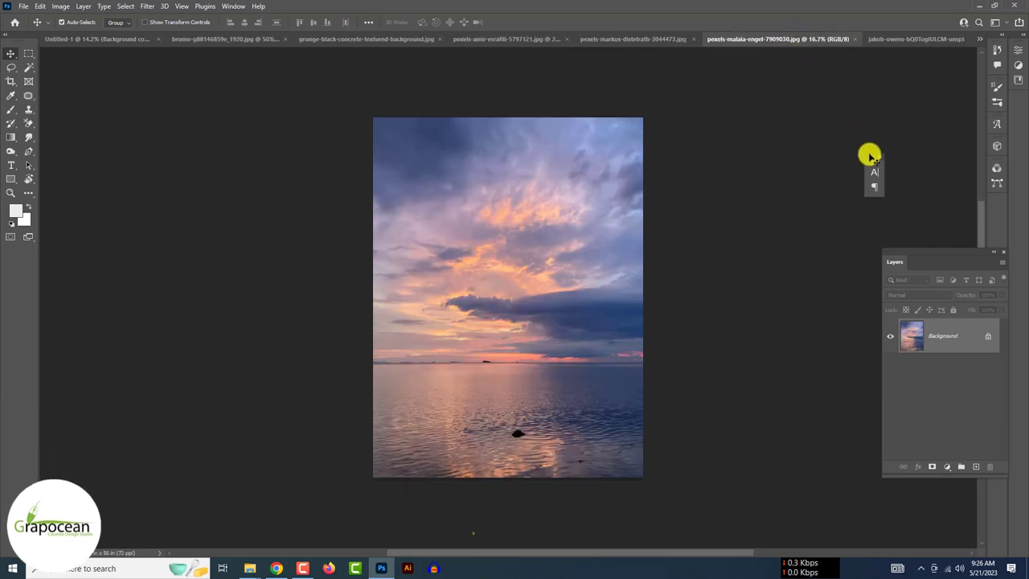
click(986, 338)
click(979, 39)
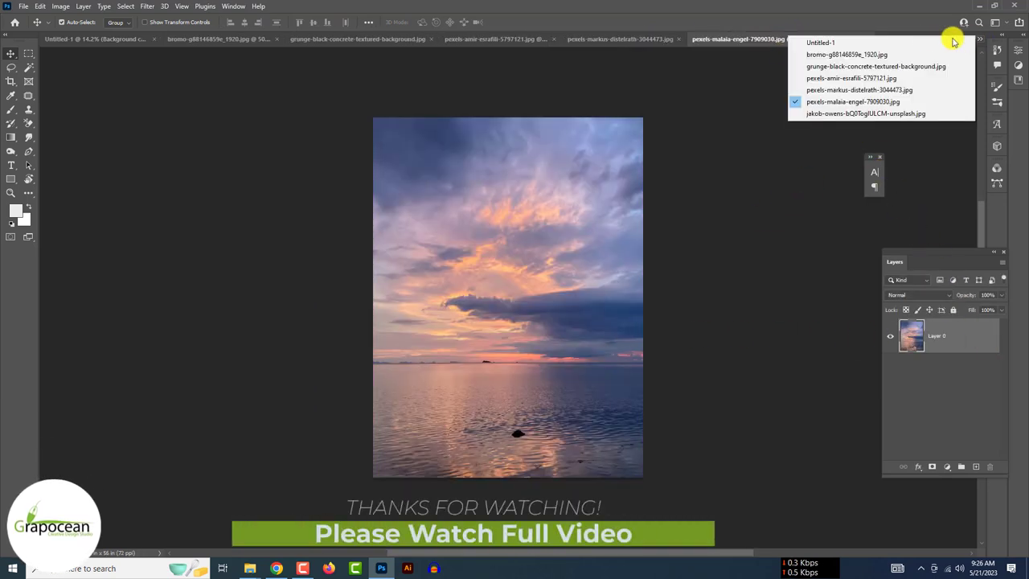
drag(954, 42, 509, 345)
key(ctrl+t)
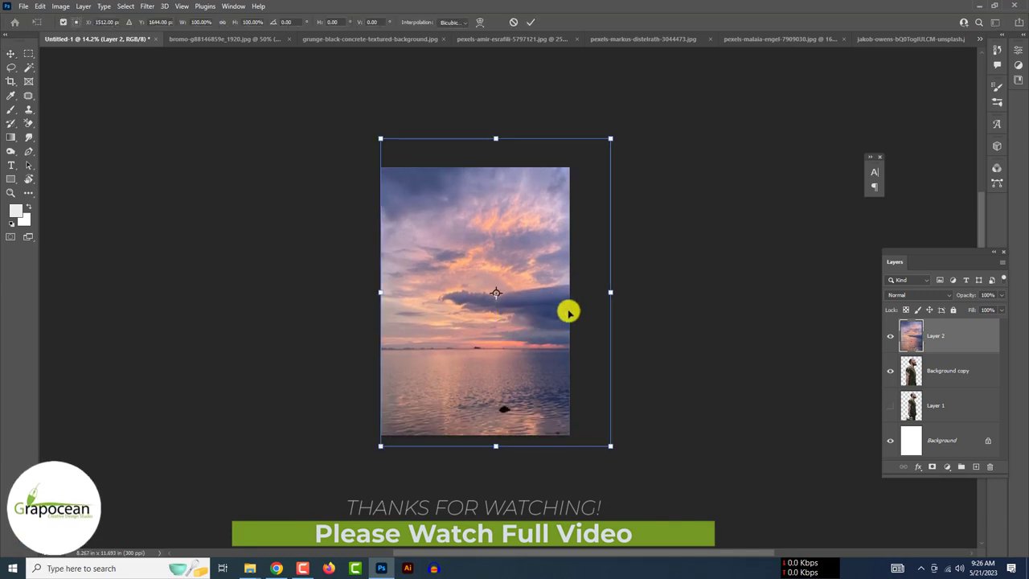
drag(612, 288, 571, 299)
mouse_move(508, 302)
mouse_down()
mouse_move(505, 336)
mouse_move(505, 325)
mouse_up()
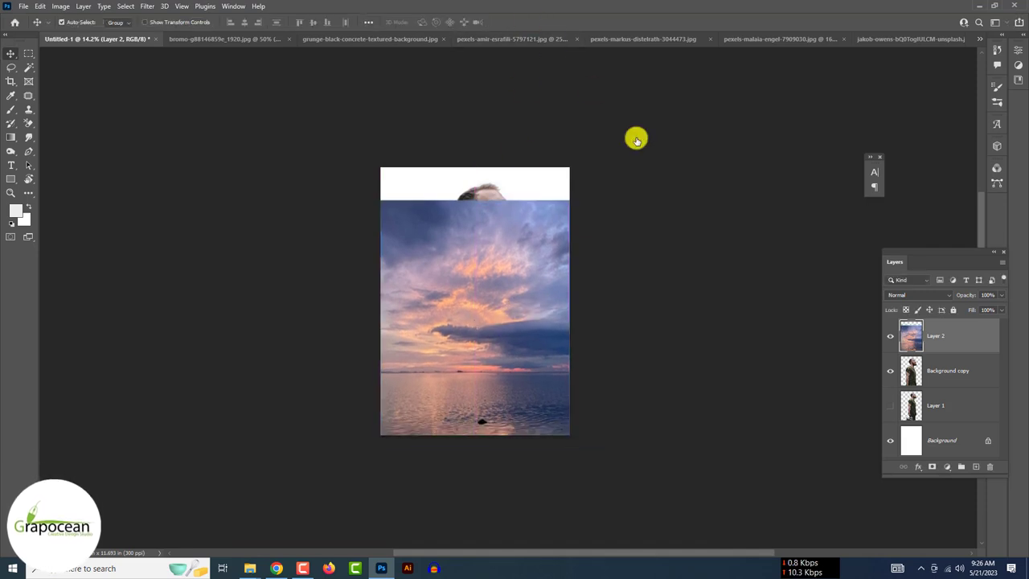
Step: Paint the seascape's mask with a soft brush to reveal the man's head and torso
key(b)
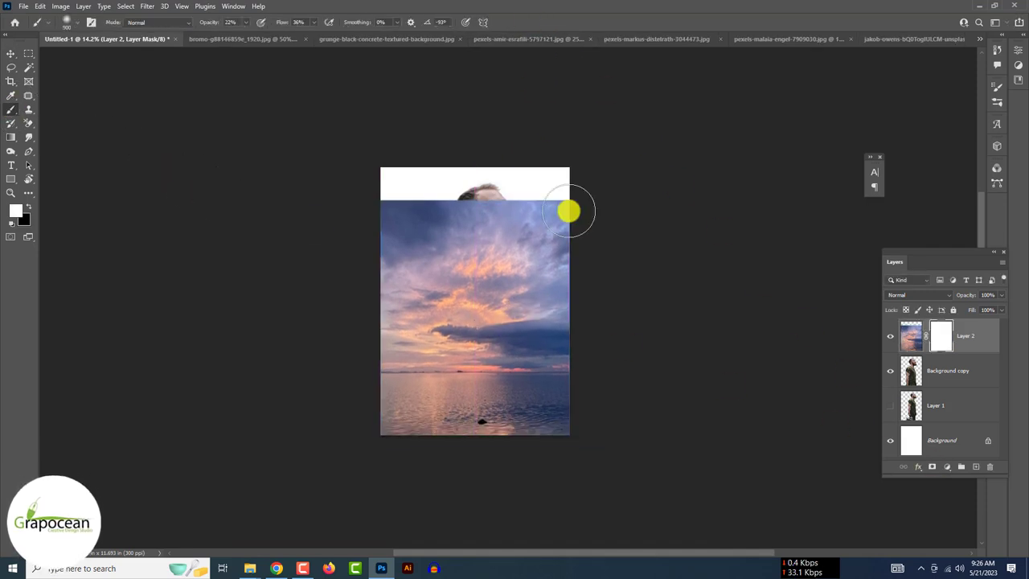
mouse_move(517, 216)
mouse_down()
mouse_move(394, 214)
mouse_move(509, 186)
mouse_up()
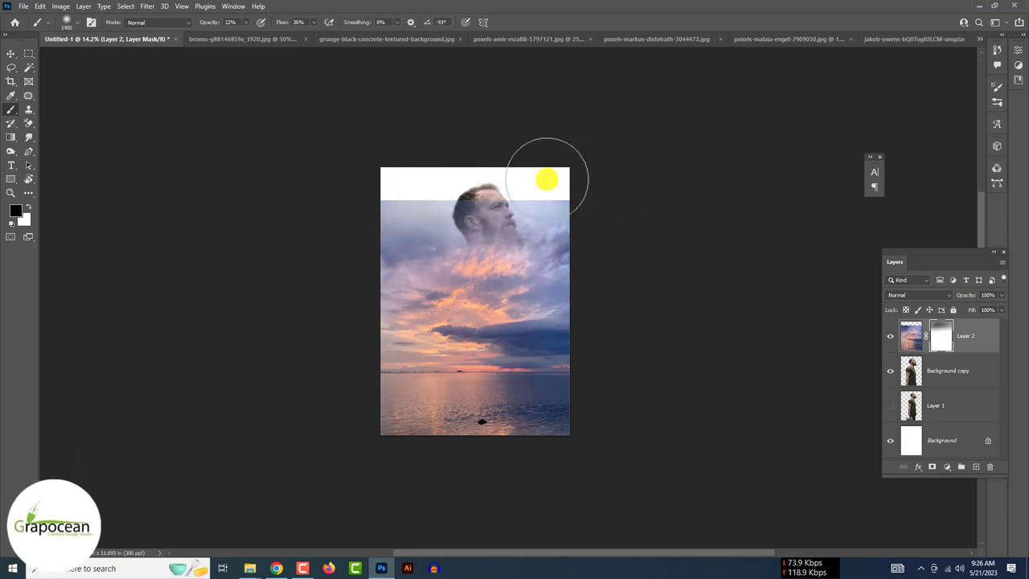
drag(366, 168, 396, 180)
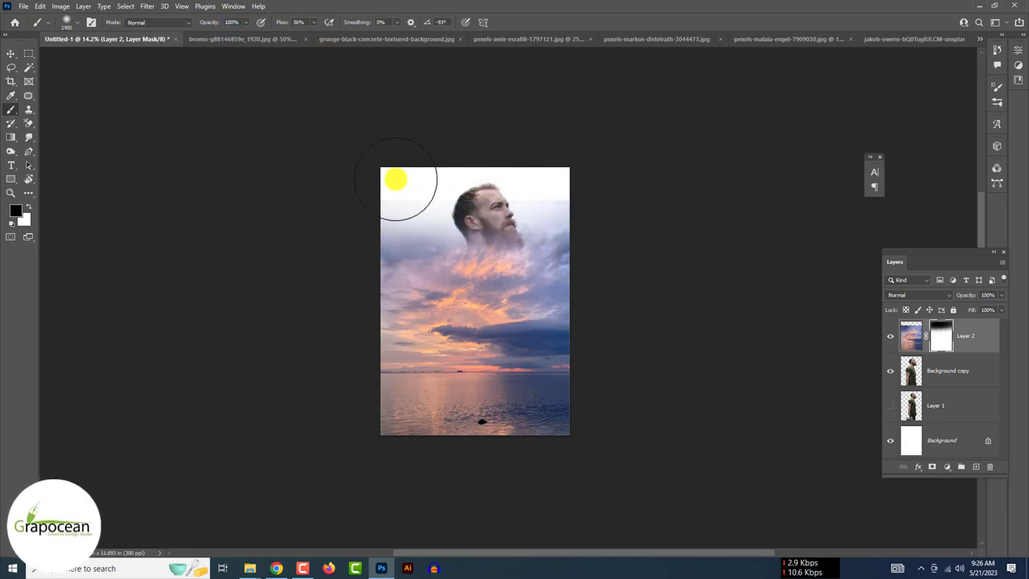
mouse_move(246, 251)
mouse_down()
mouse_move(590, 292)
mouse_move(488, 260)
mouse_move(630, 263)
mouse_up()
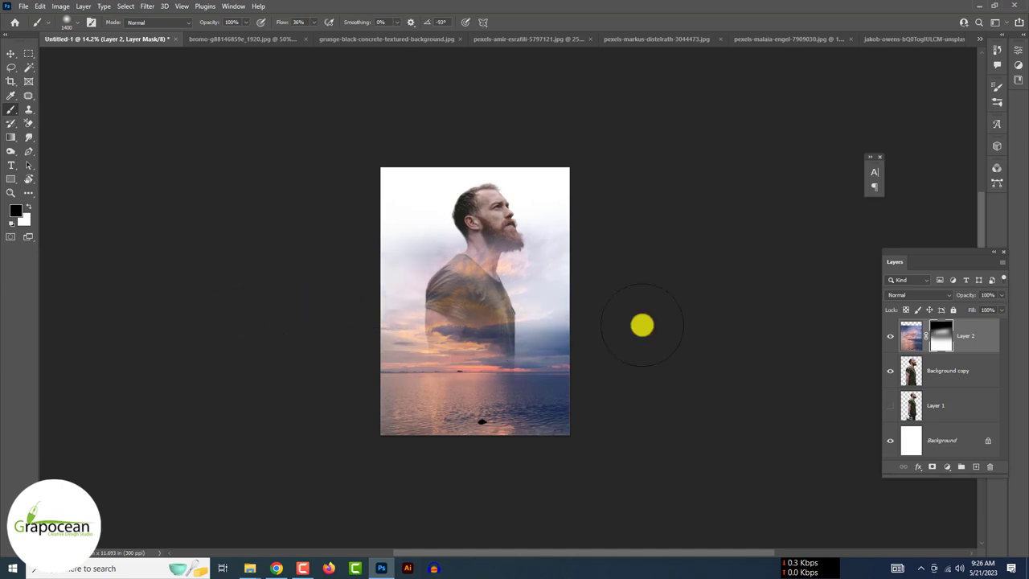
drag(538, 315, 312, 309)
drag(534, 320, 472, 325)
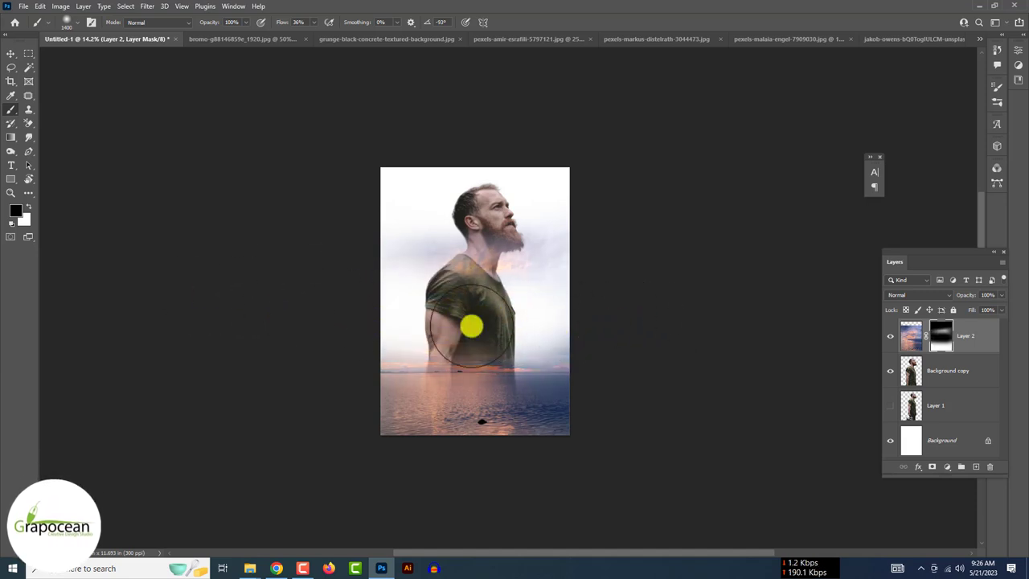
drag(486, 232, 379, 235)
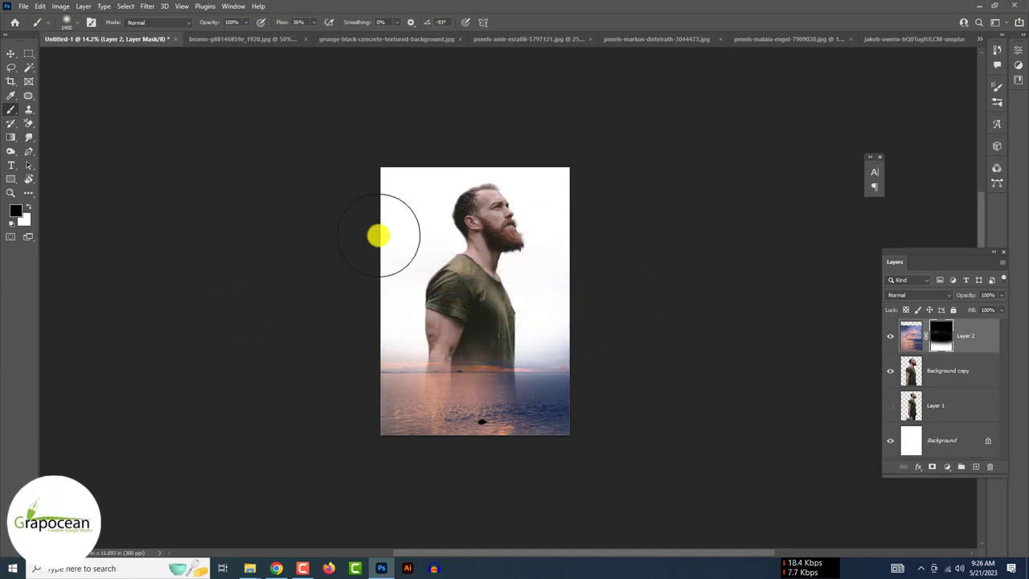
click(475, 345)
scroll(473, 345, down, 2)
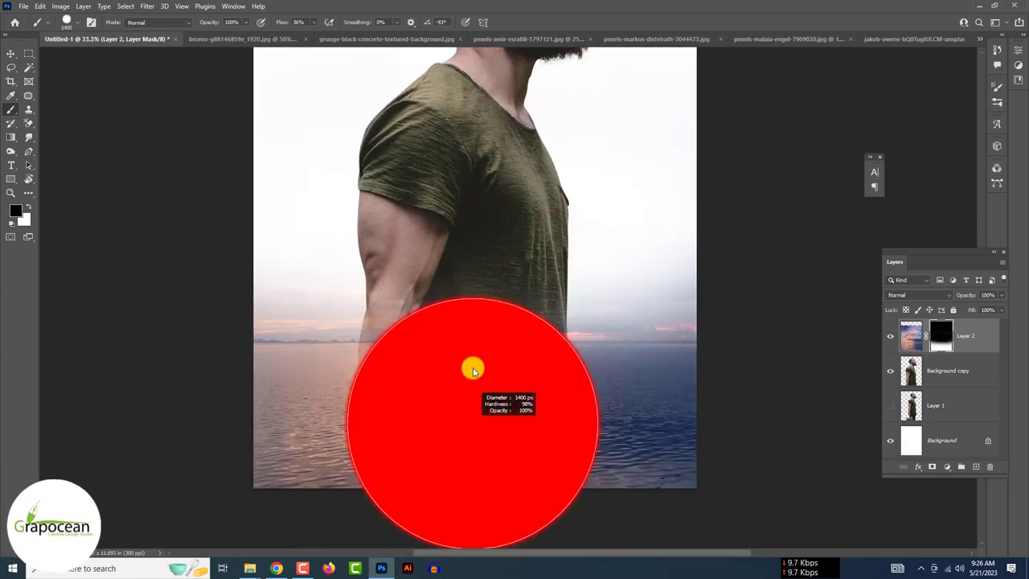
drag(483, 142, 354, 291)
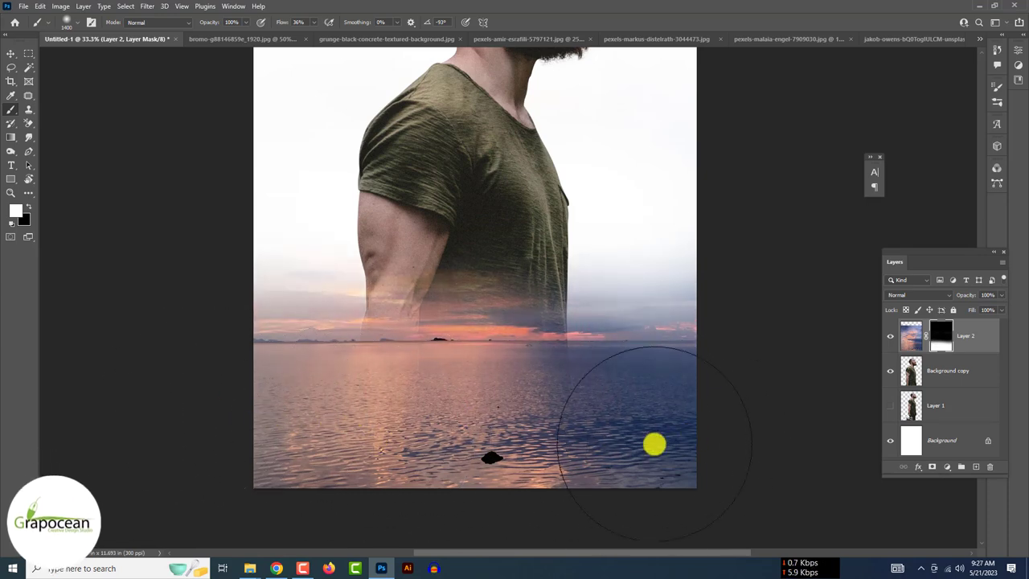
scroll(497, 447, down, 3)
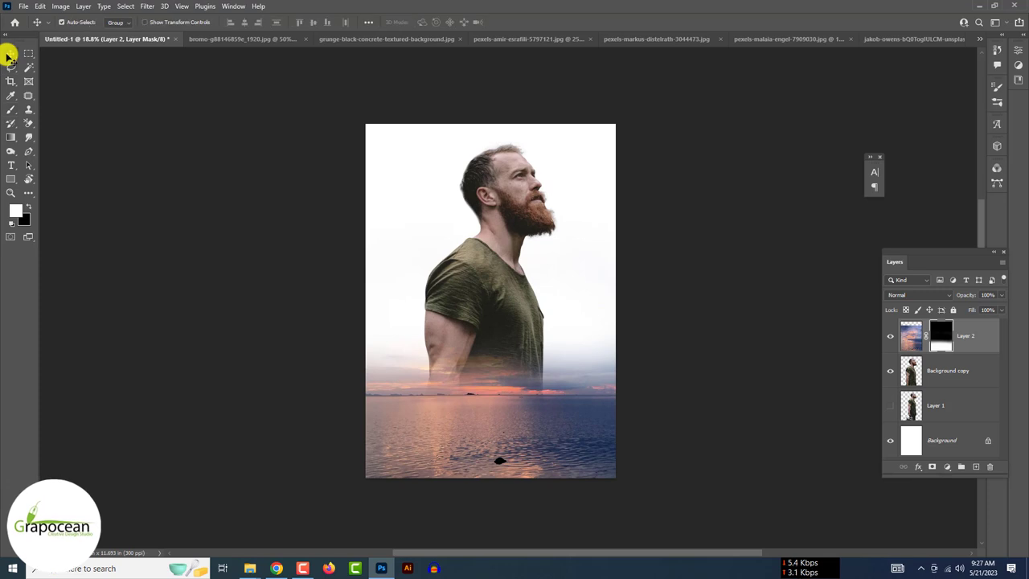
Step: Select the power-plant smoke with Quick Selection in Select and Mask, output to masked Layer 0 copy
click(531, 42)
click(674, 38)
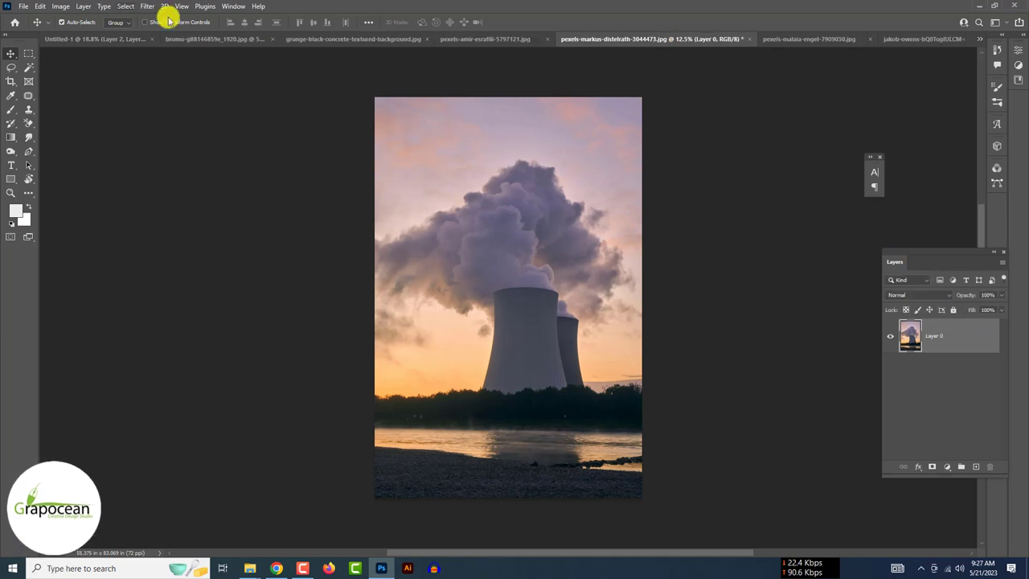
click(127, 6)
click(174, 159)
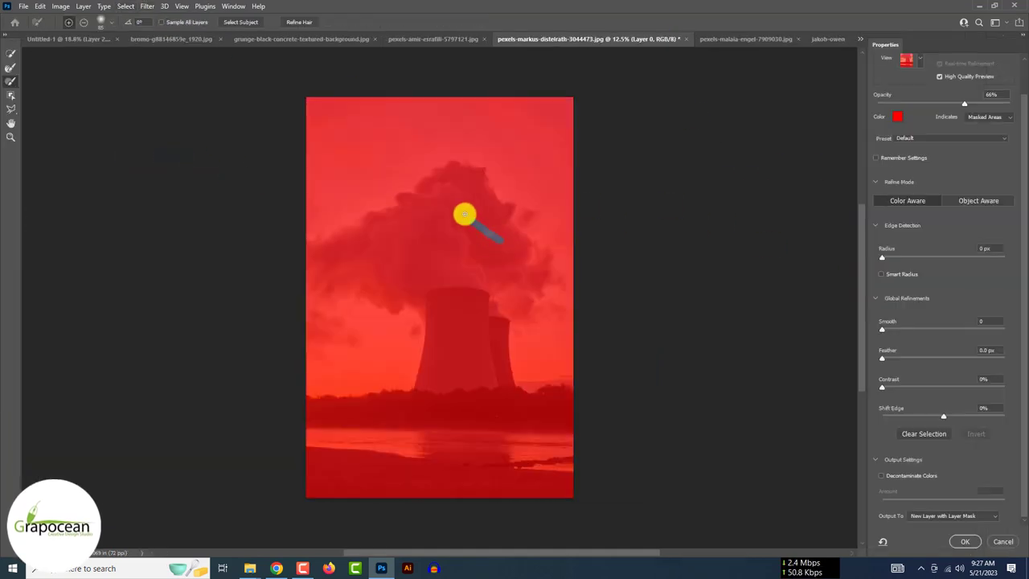
key(w)
drag(471, 249, 361, 260)
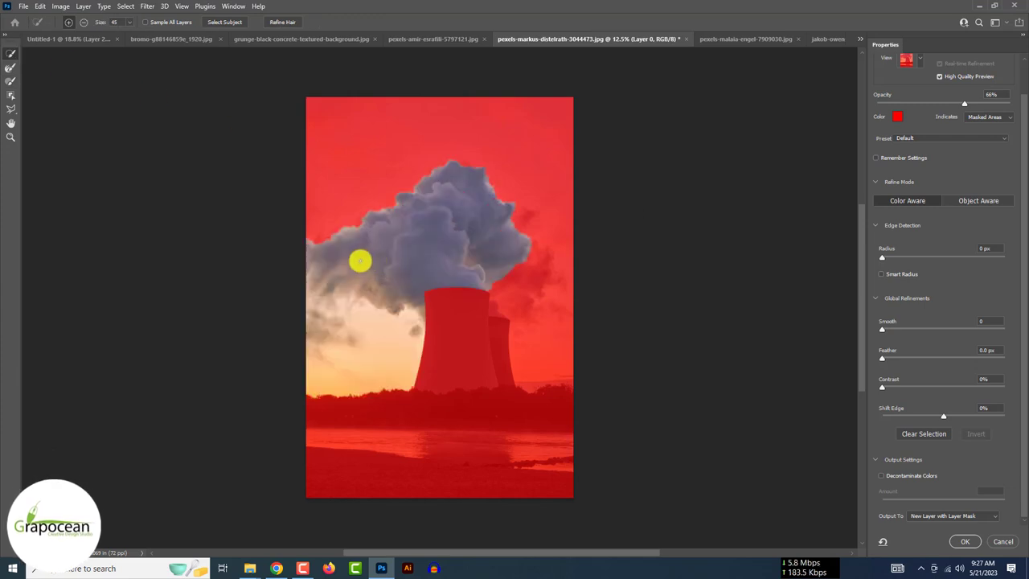
mouse_move(378, 375)
mouse_down()
mouse_move(402, 356)
mouse_move(545, 352)
mouse_up()
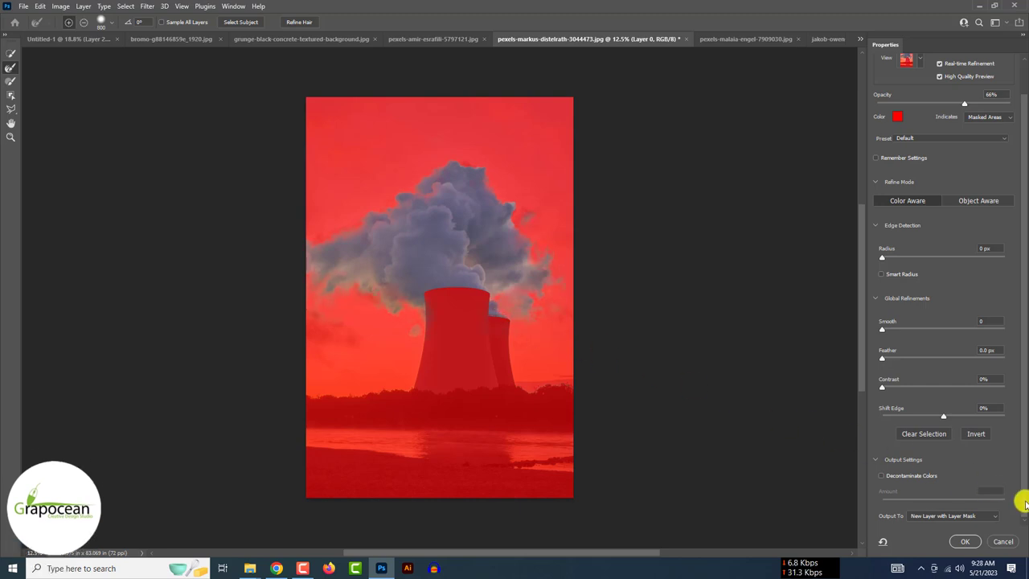
click(969, 542)
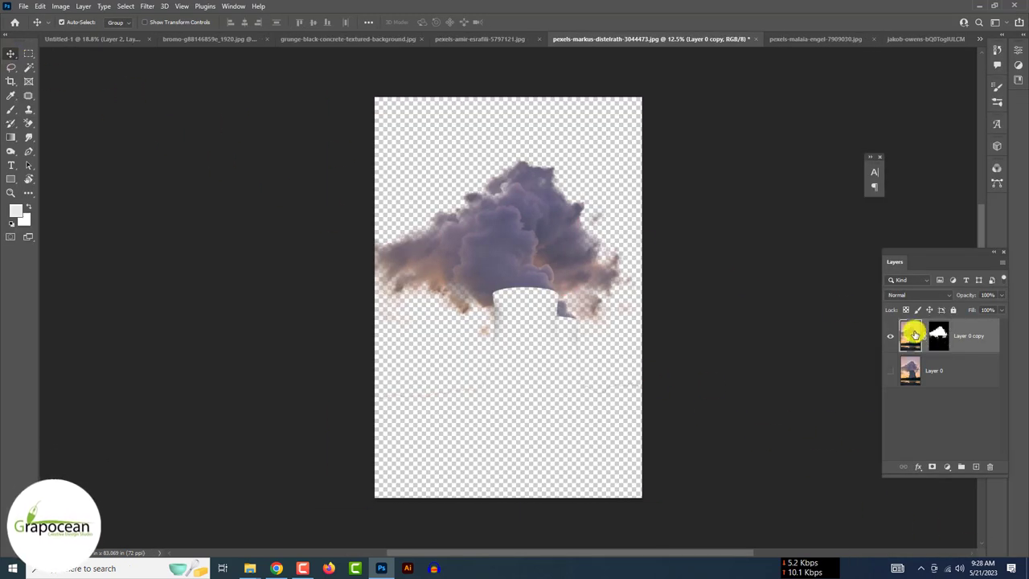
Step: Bring the smoke layer into the poster and place it over the man
click(979, 39)
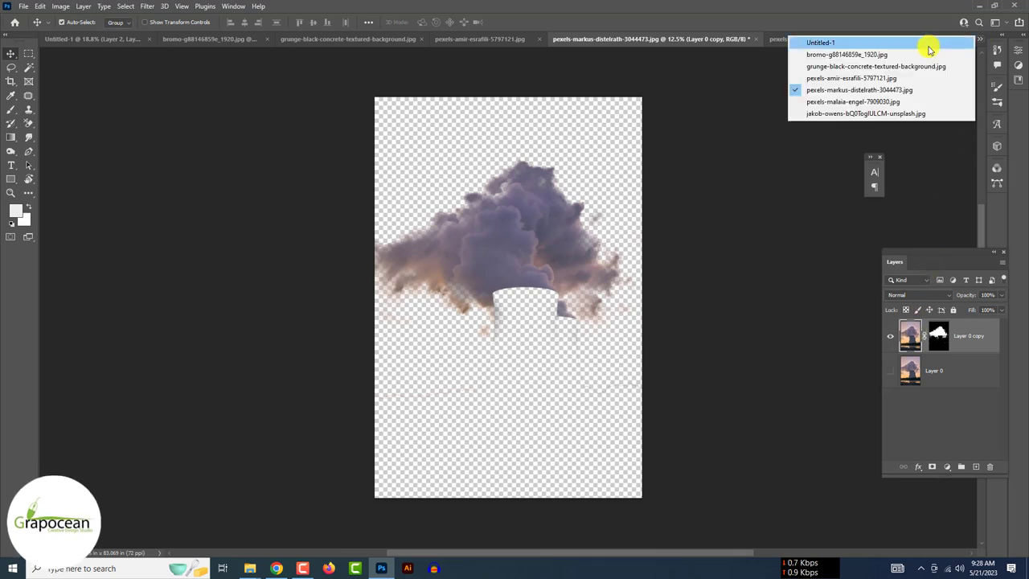
click(928, 44)
drag(928, 48, 729, 193)
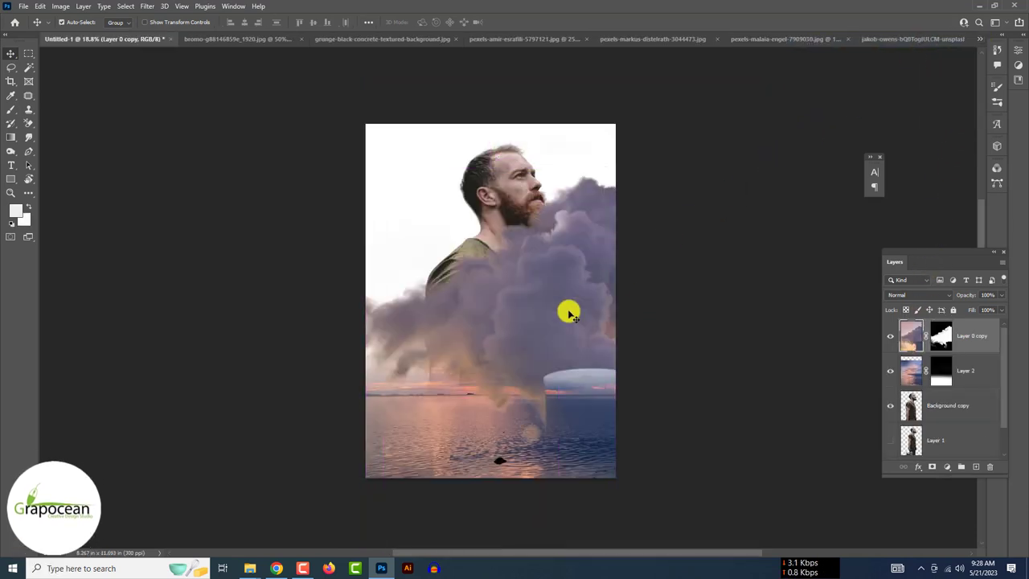
drag(568, 310, 508, 284)
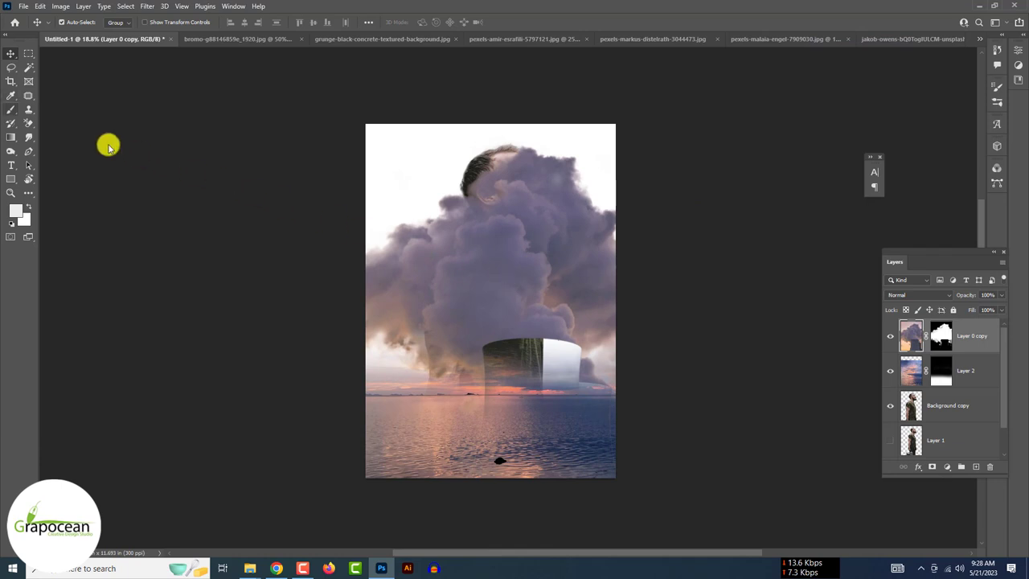
Step: Hide the smoke's lower part with a large cloud brush and move it behind the man
click(13, 113)
click(67, 22)
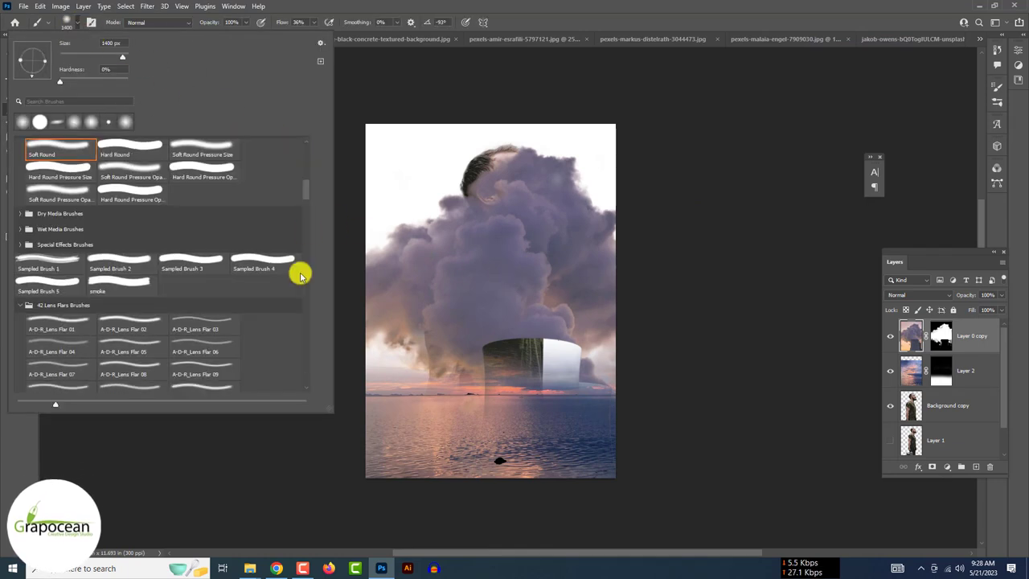
drag(299, 271, 300, 405)
click(212, 369)
key(Return)
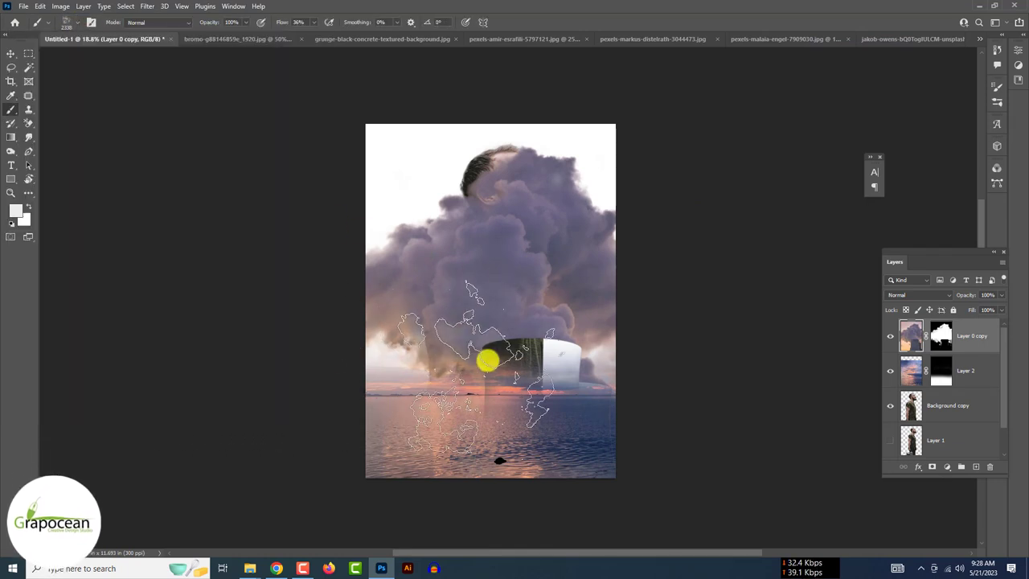
mouse_move(556, 367)
mouse_down()
mouse_move(620, 374)
mouse_move(584, 391)
mouse_move(469, 386)
mouse_move(593, 413)
mouse_up()
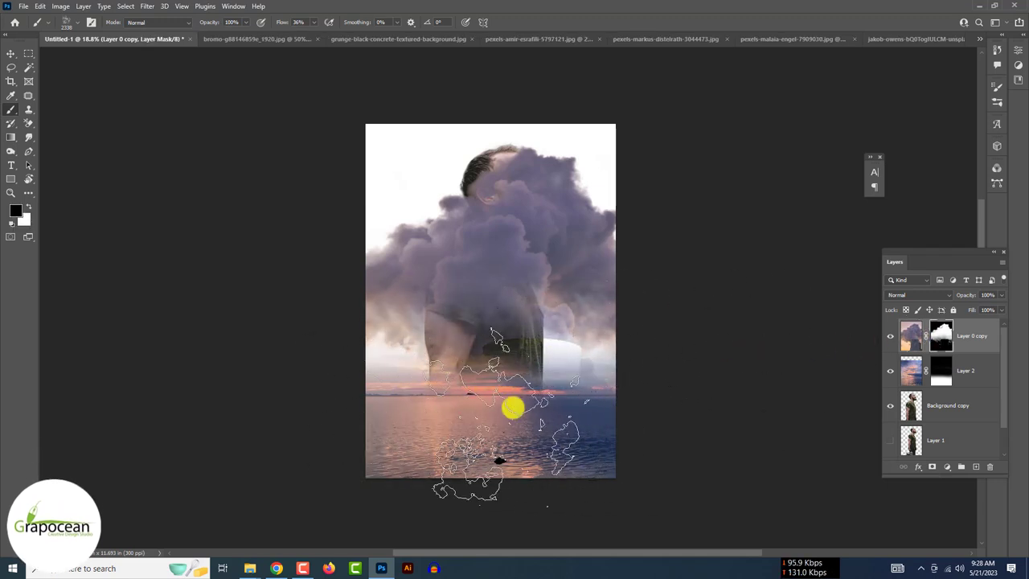
mouse_move(490, 419)
mouse_down()
mouse_move(613, 373)
mouse_move(523, 399)
mouse_move(602, 400)
mouse_move(593, 395)
mouse_up()
mouse_move(982, 340)
mouse_down()
mouse_move(977, 421)
mouse_move(960, 418)
mouse_up()
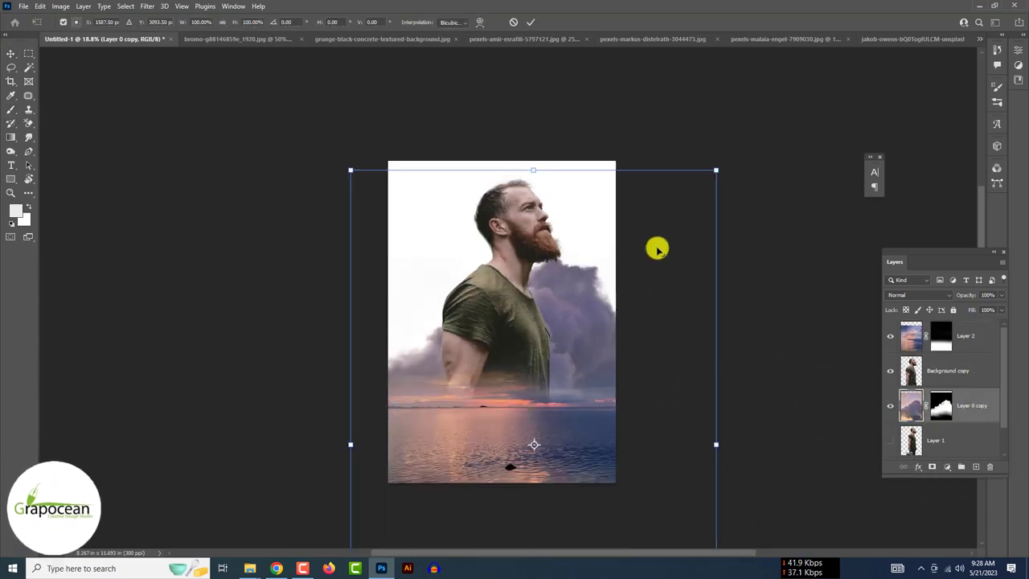
scroll(565, 317, up, 5)
key(ctrl+minus)
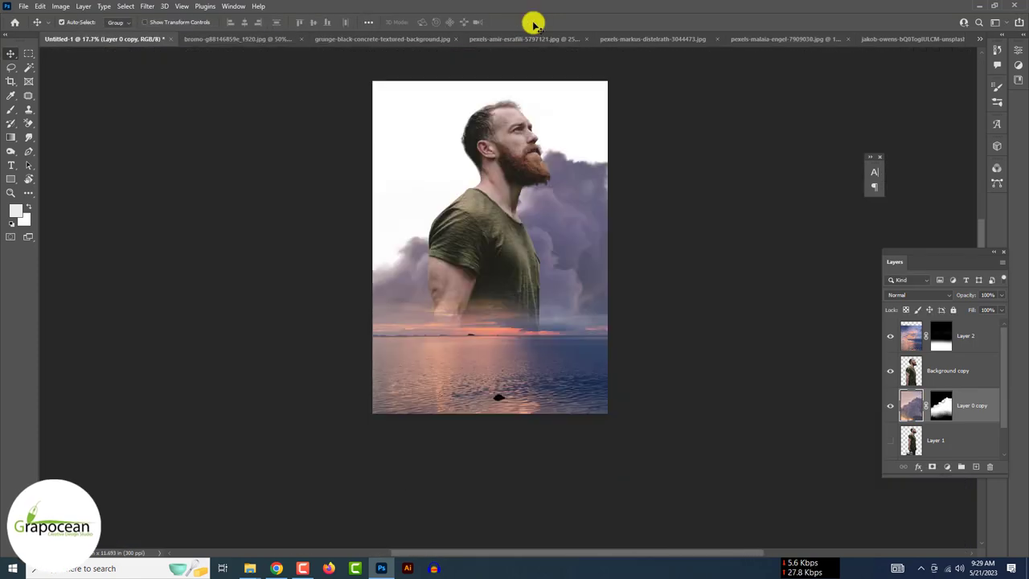
Step: Place the masked clouds into the poster and rotate them about 17 degrees
click(541, 37)
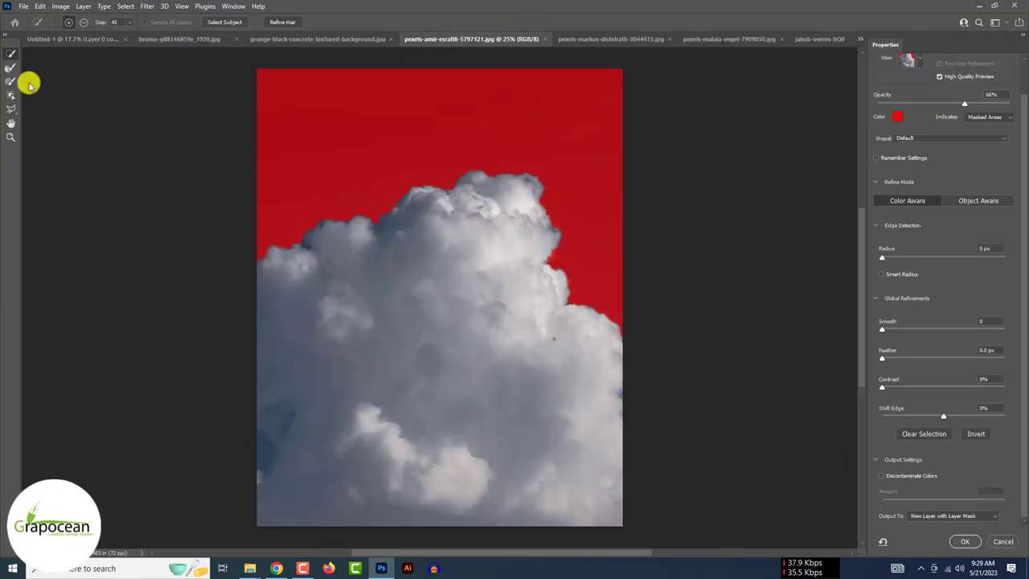
click(965, 542)
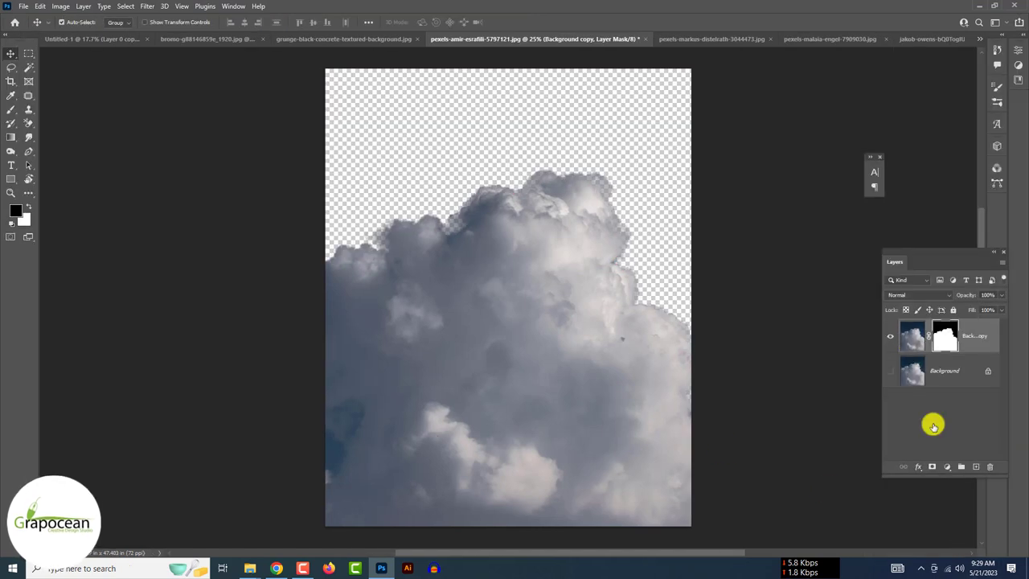
click(979, 39)
click(812, 32)
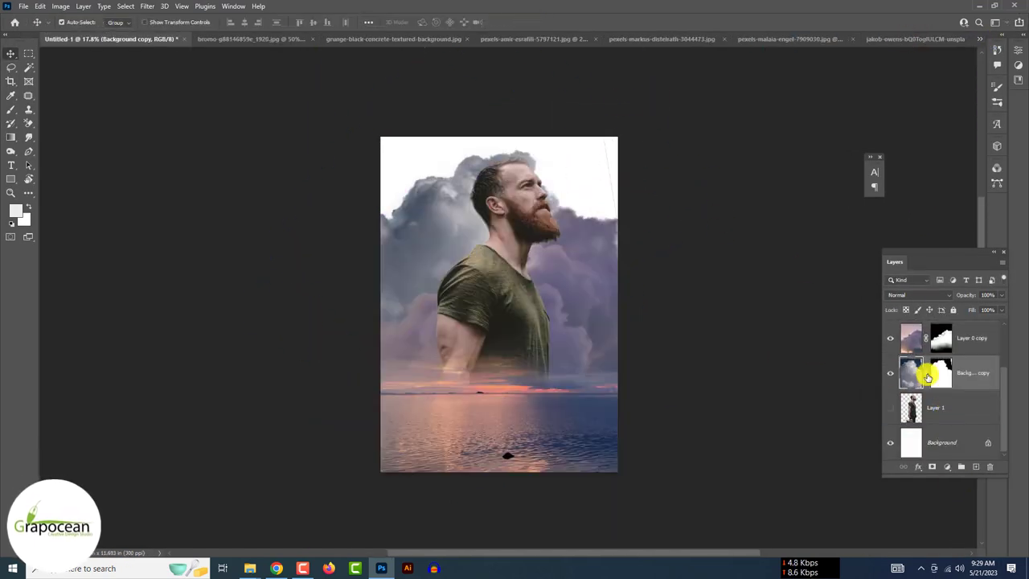
click(941, 372)
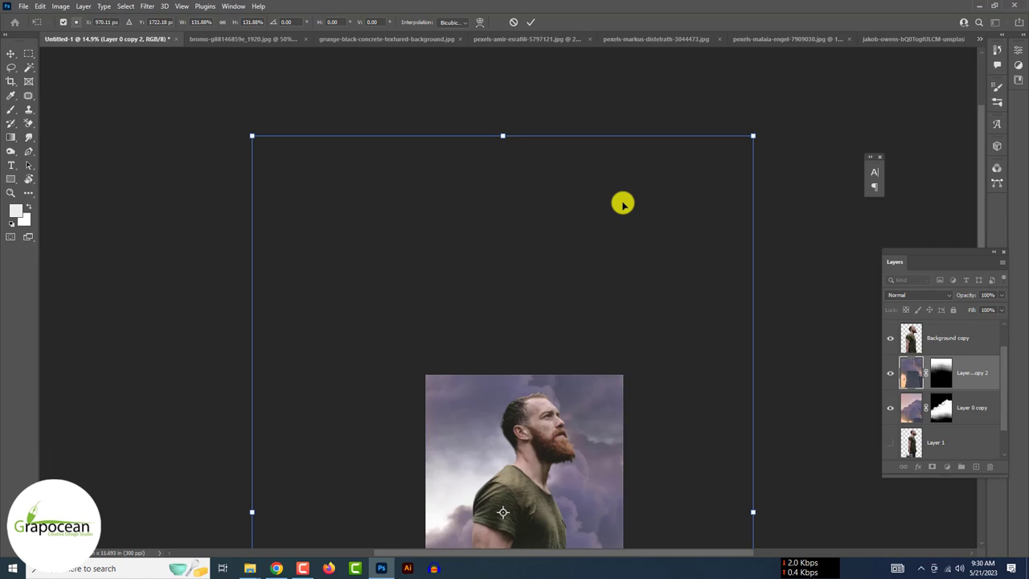
scroll(623, 204, down, 2)
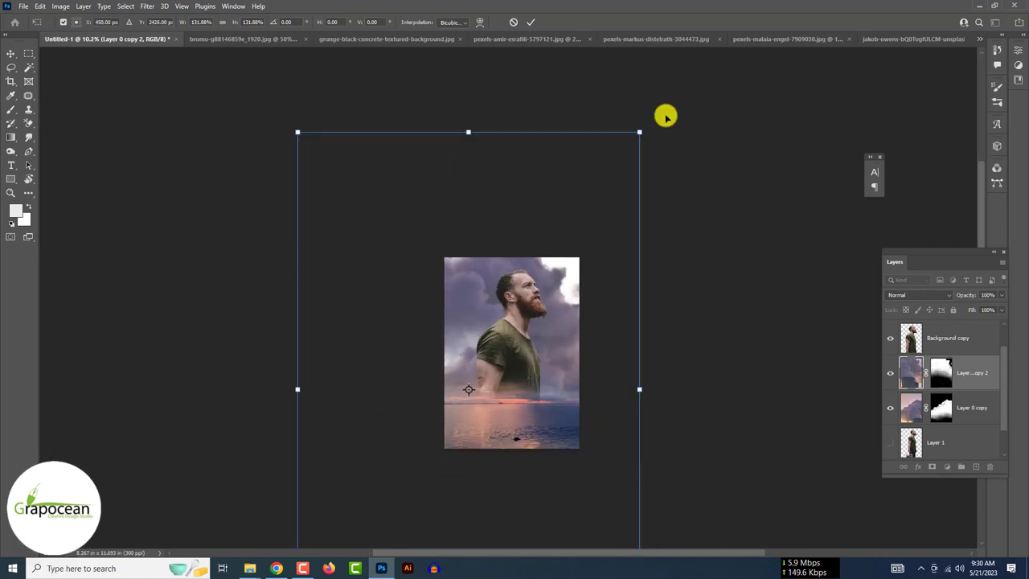
mouse_move(664, 115)
mouse_down()
mouse_move(673, 395)
mouse_move(597, 345)
mouse_move(576, 255)
mouse_move(561, 298)
mouse_up()
scroll(576, 254, down, 2)
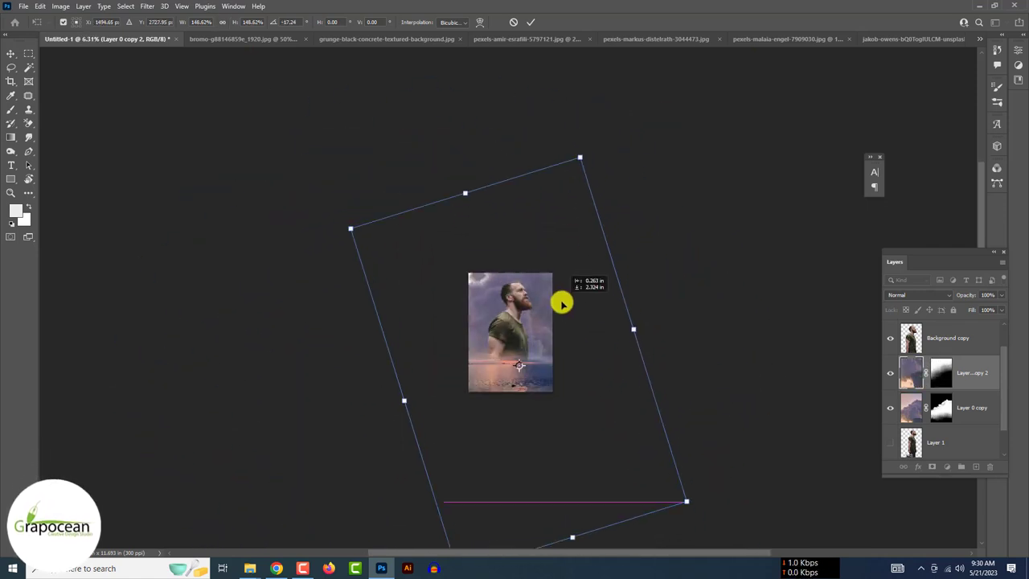
click(530, 22)
scroll(542, 275, up, 1)
Step: Duplicate the cloud layer, move the copy to the top and shrink it
key(ctrl+j)
drag(965, 372, 948, 330)
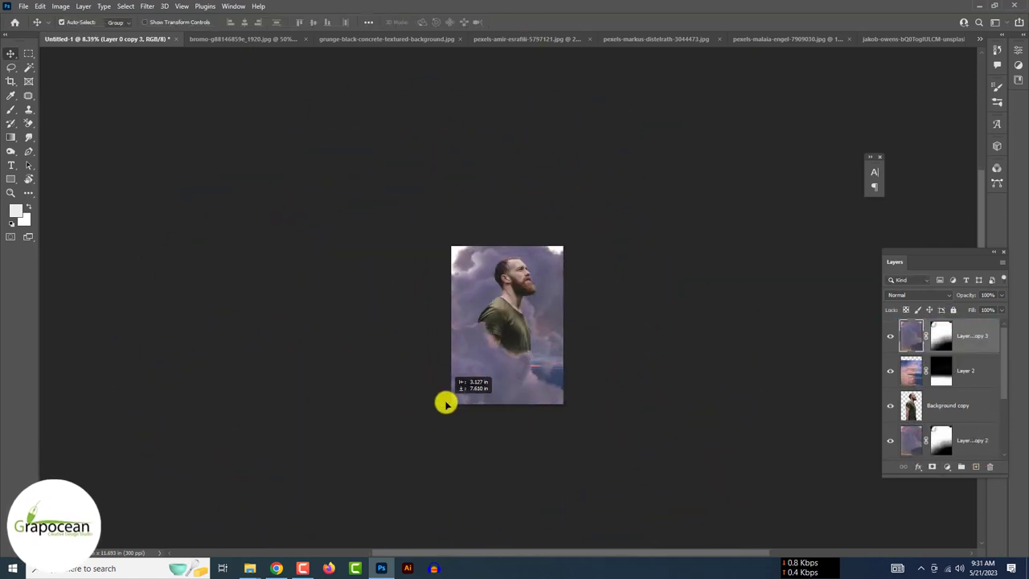
key(ctrl+t)
drag(822, 163, 653, 261)
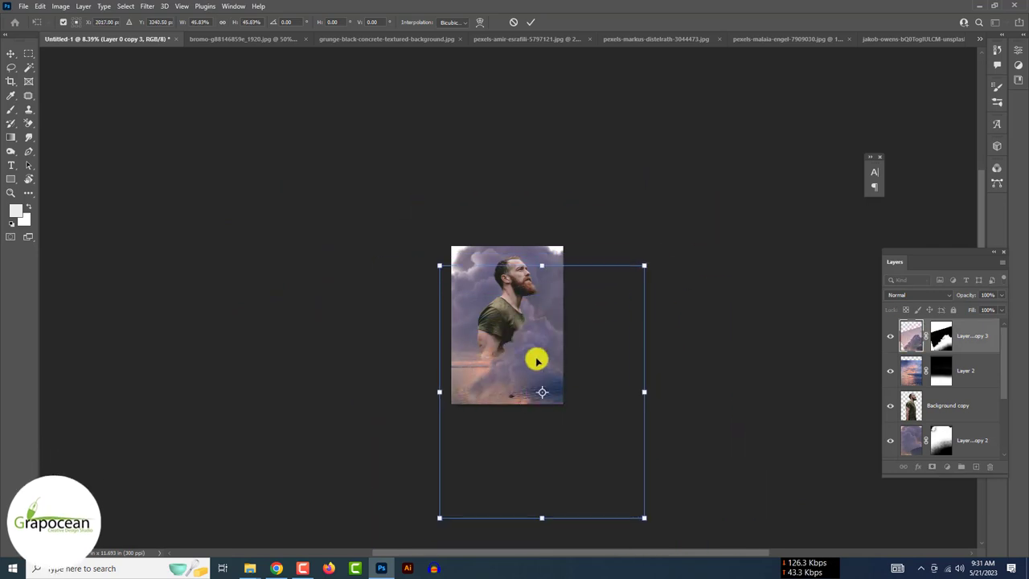
click(530, 22)
key(ctrl+0)
Step: Choose a soft mask brush and shift the cloud copy lower on the poster
key(b)
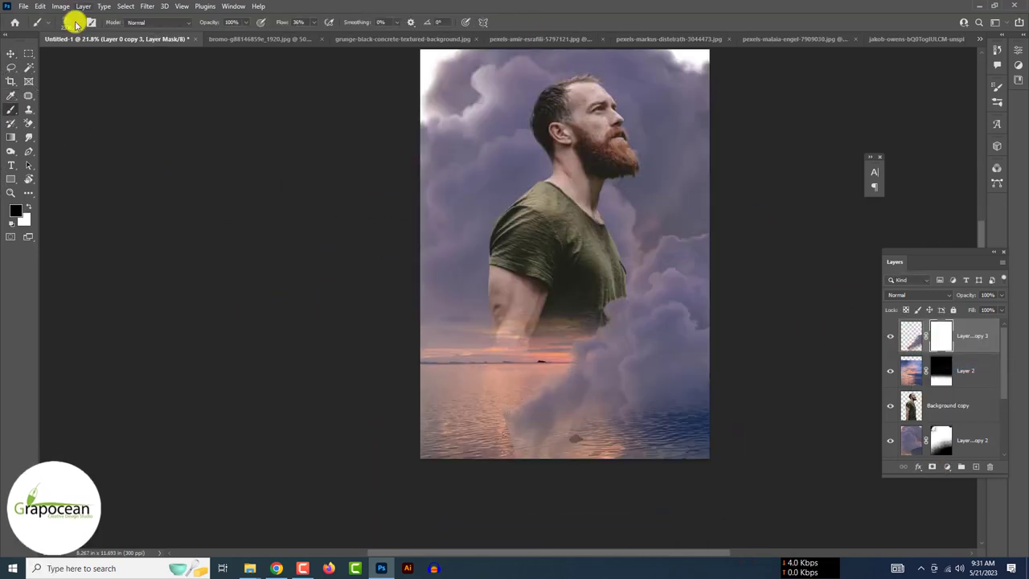
click(76, 23)
key(ctrl+minus)
click(11, 53)
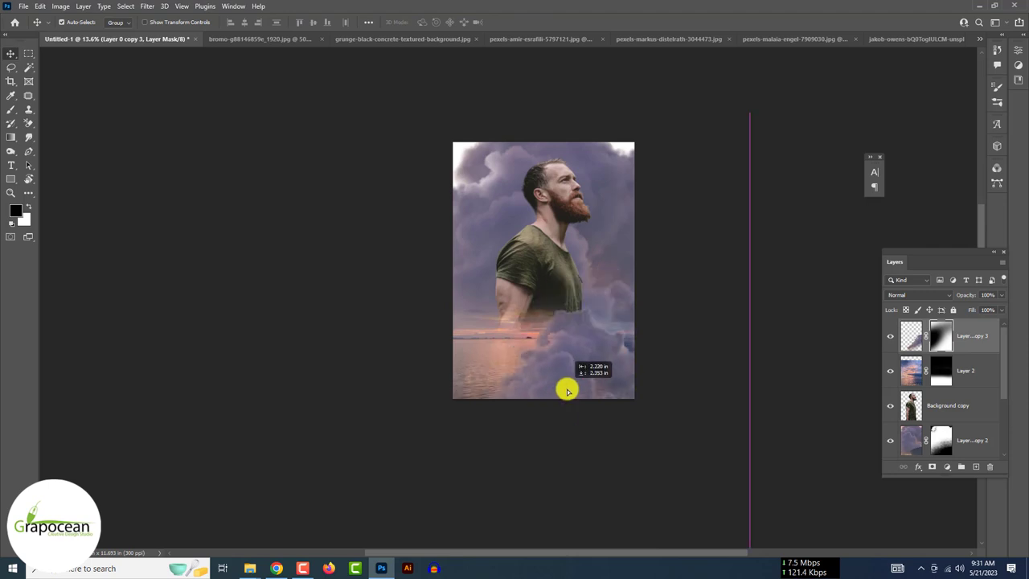
drag(567, 391, 616, 367)
click(948, 467)
Step: Add an Exposure layer and a colorized grey-blue Hue/Saturation layer (hue about 162) beneath it
click(981, 345)
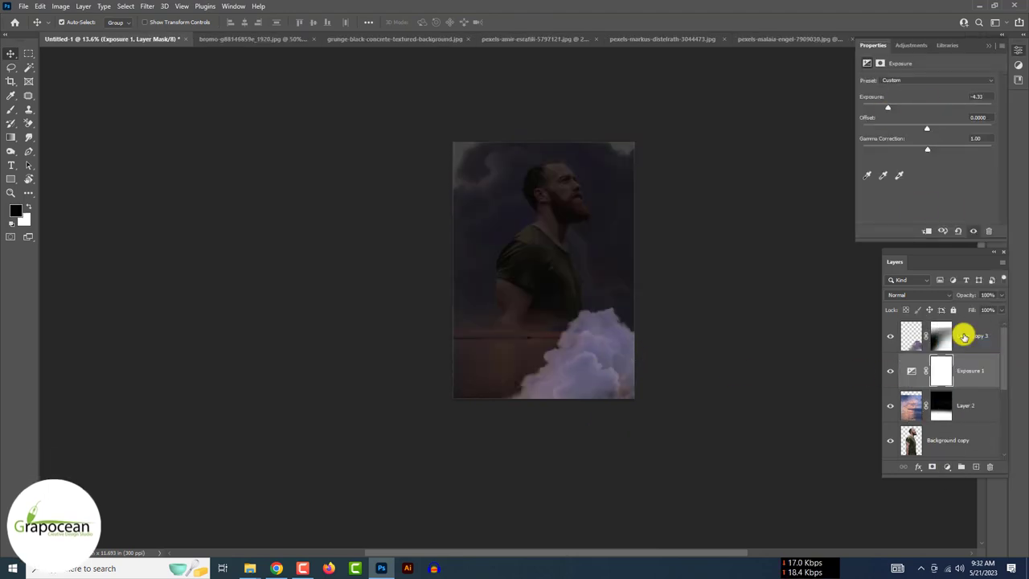
click(948, 468)
click(973, 367)
click(917, 178)
mouse_move(927, 119)
mouse_down()
mouse_move(923, 126)
mouse_move(937, 126)
mouse_up()
mouse_move(895, 142)
mouse_down()
mouse_move(878, 142)
mouse_move(933, 164)
mouse_up()
drag(943, 126, 931, 126)
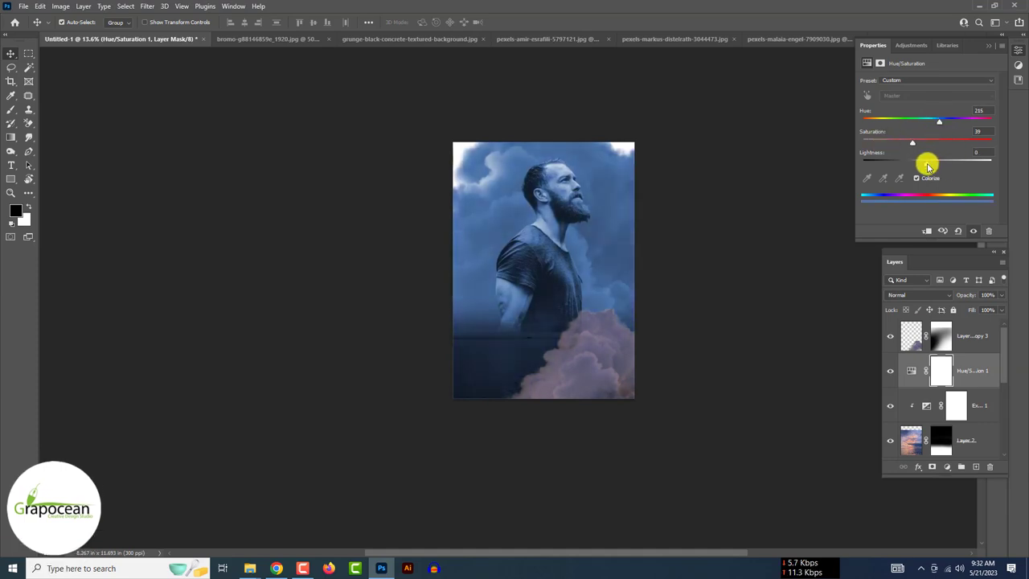
drag(941, 370, 943, 410)
Step: Set a 20% opacity, 32% flow brush on the Exposure mask; move a cloud copy over the torso
ctrl+click(521, 384)
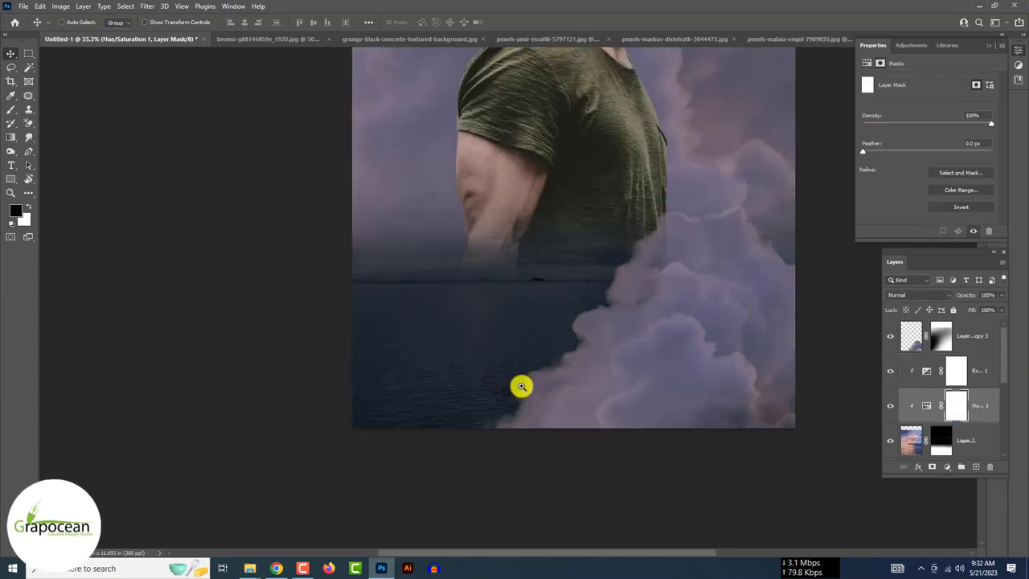
click(949, 370)
key(b)
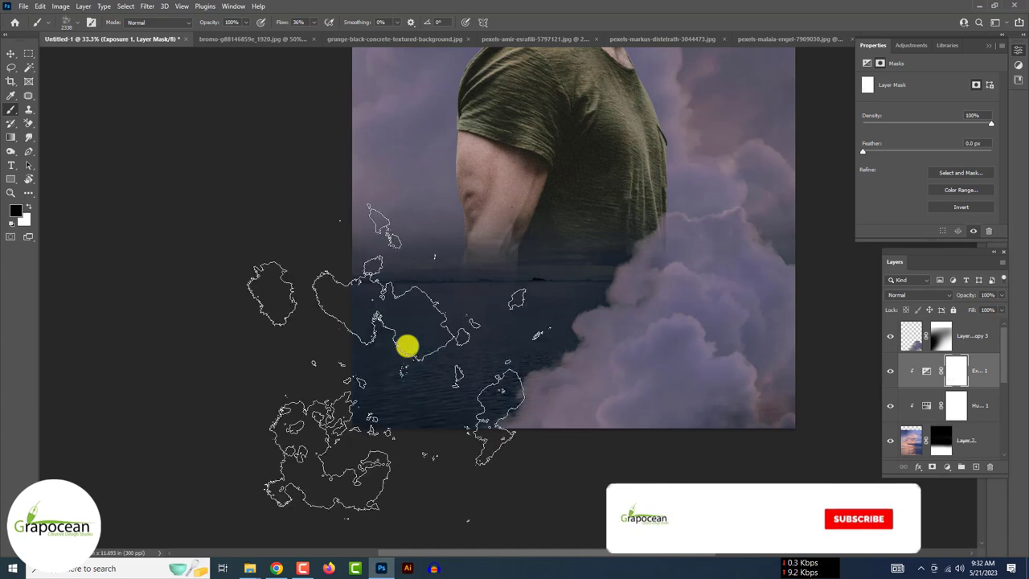
drag(209, 22, 229, 23)
drag(282, 22, 291, 23)
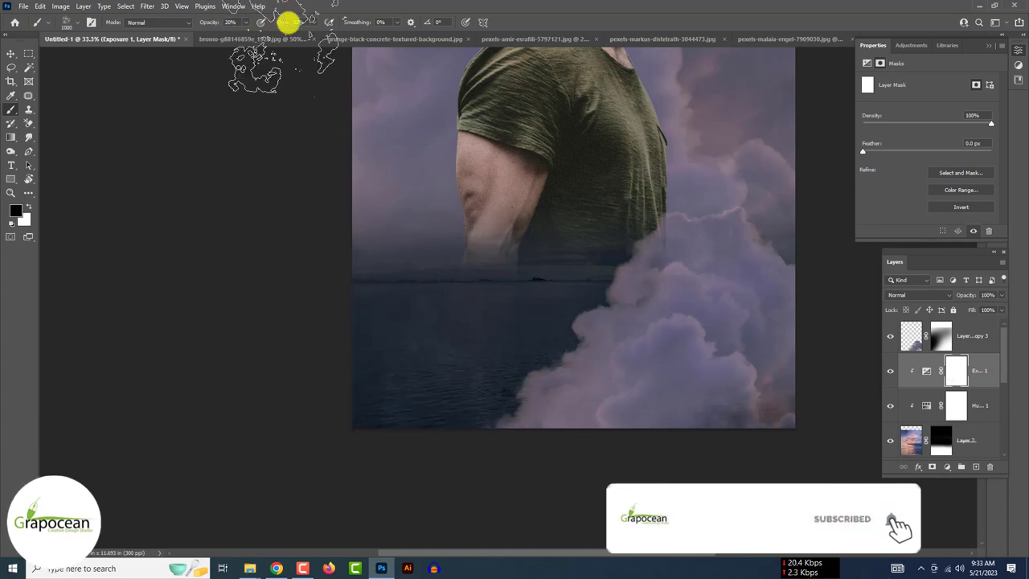
scroll(611, 429, down, 3)
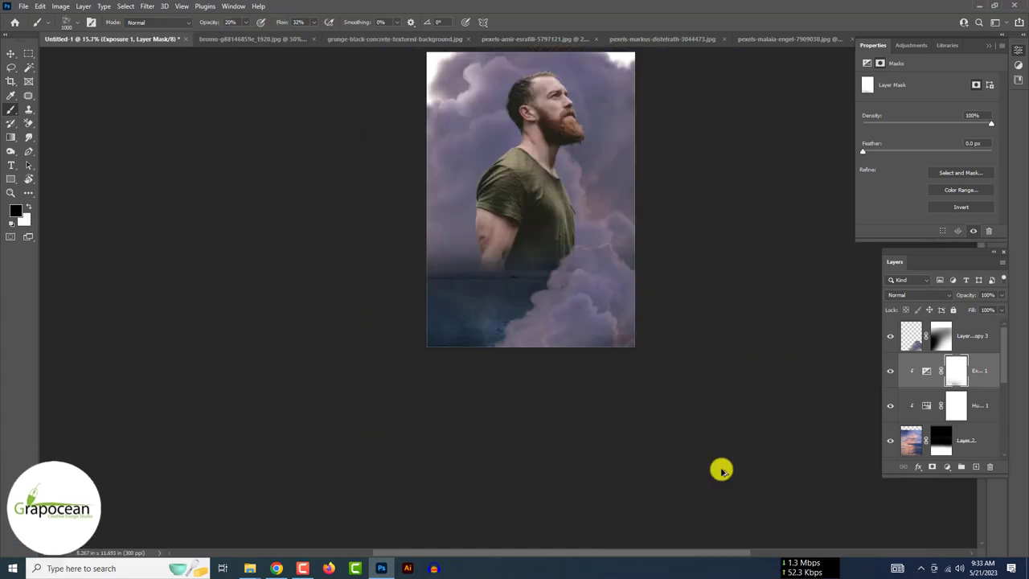
key(v)
mouse_move(438, 202)
mouse_down()
mouse_move(602, 386)
mouse_move(485, 315)
mouse_move(405, 127)
mouse_move(466, 326)
mouse_up()
Step: Duplicate a cloud copy, rotate it 90 degrees to the left side, then hide it
key(ctrl+t)
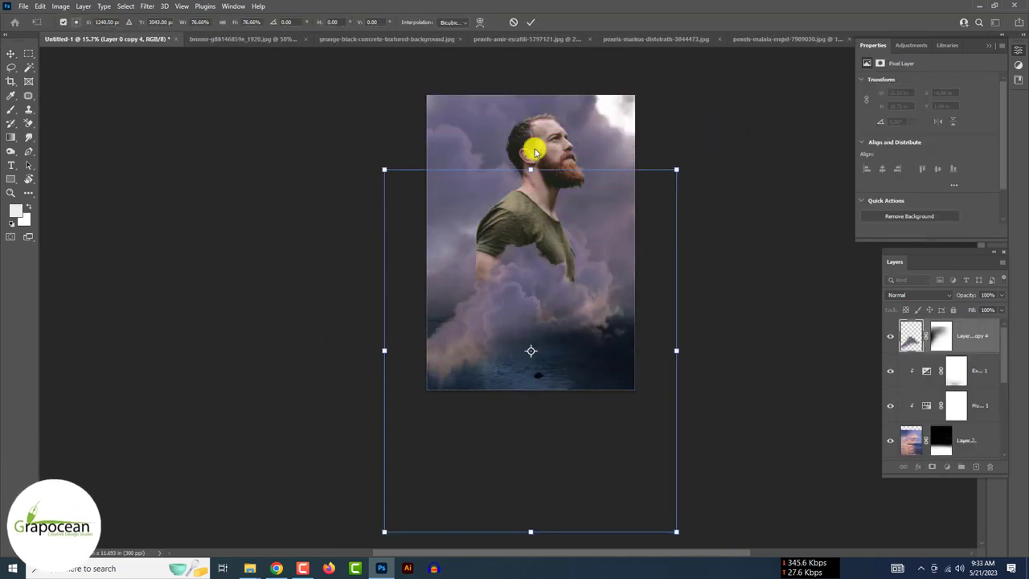
key(Return)
key(m)
key(v)
key(ctrl+j)
key(ctrl+t)
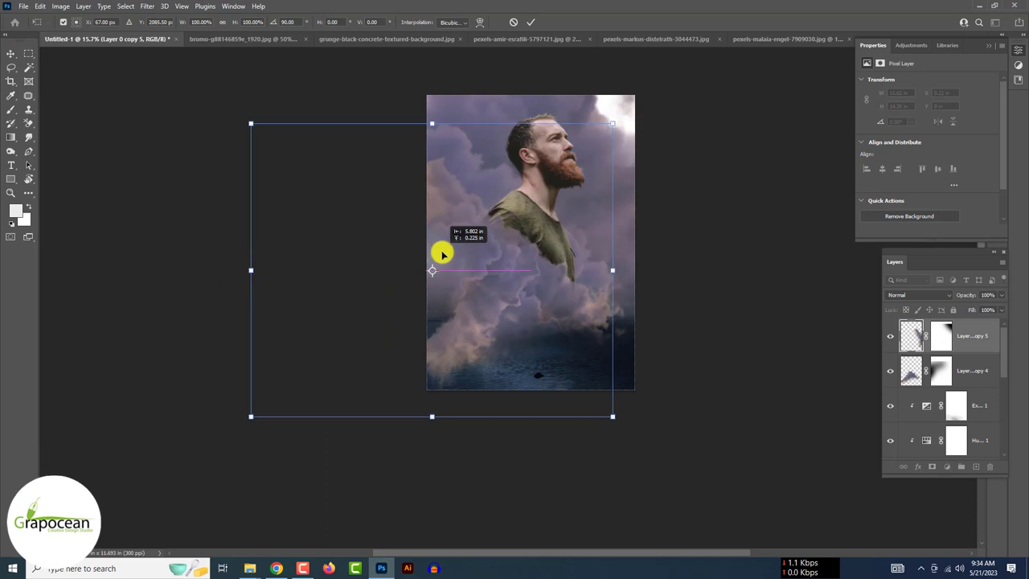
drag(441, 252, 474, 282)
key(Return)
click(932, 466)
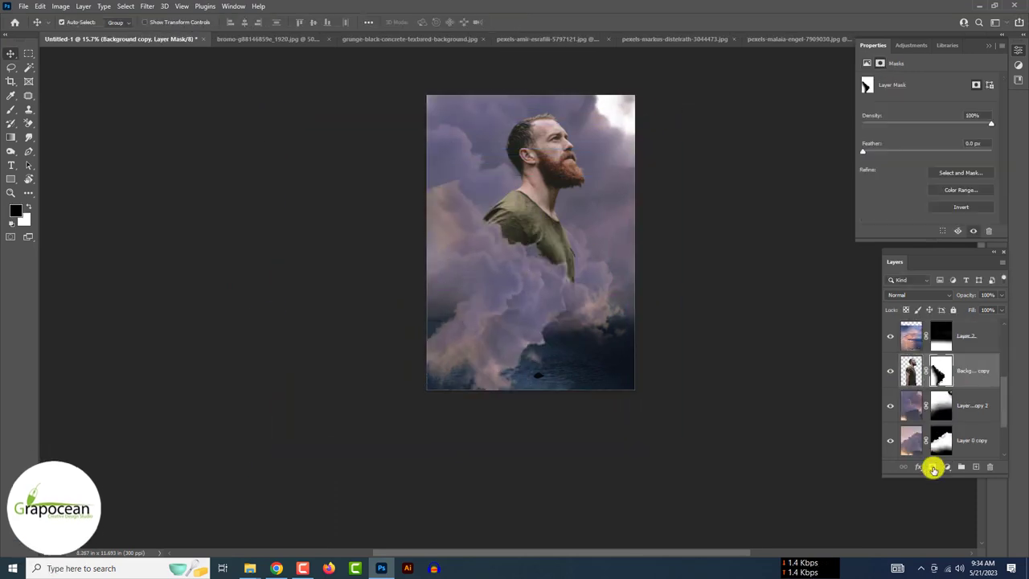
Step: Move the man higher, blend his lower body into the clouds, and enlarge him
click(890, 336)
mouse_move(547, 218)
mouse_down()
mouse_move(554, 175)
mouse_move(570, 193)
mouse_up()
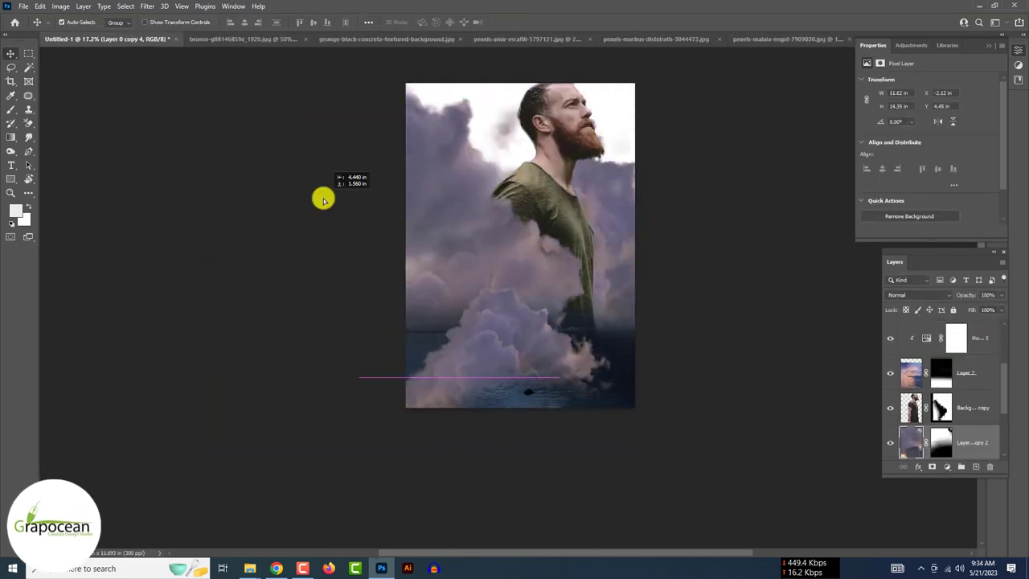
drag(322, 197, 464, 253)
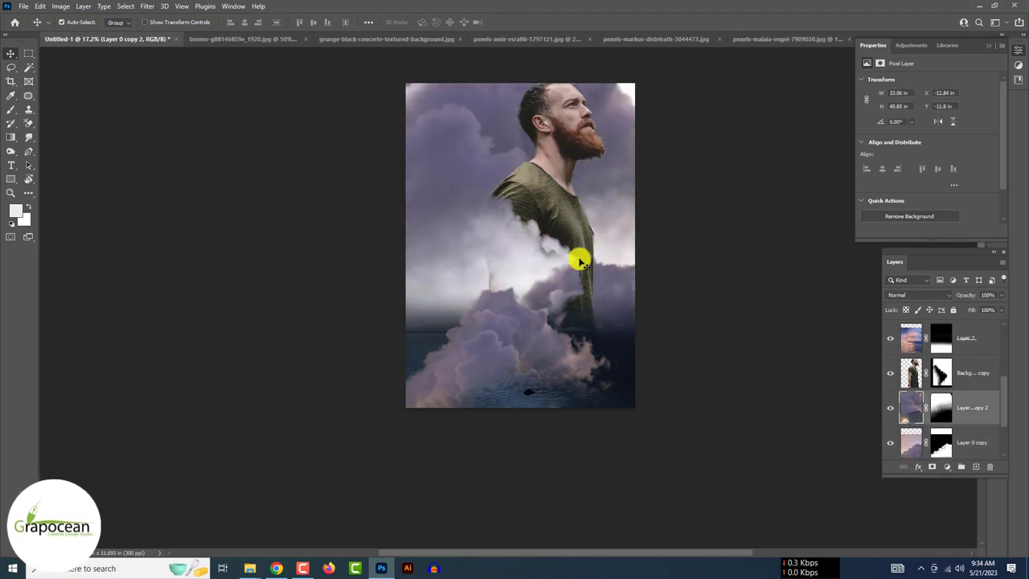
mouse_move(579, 259)
mouse_down()
mouse_move(590, 262)
mouse_move(581, 253)
mouse_up()
click(12, 109)
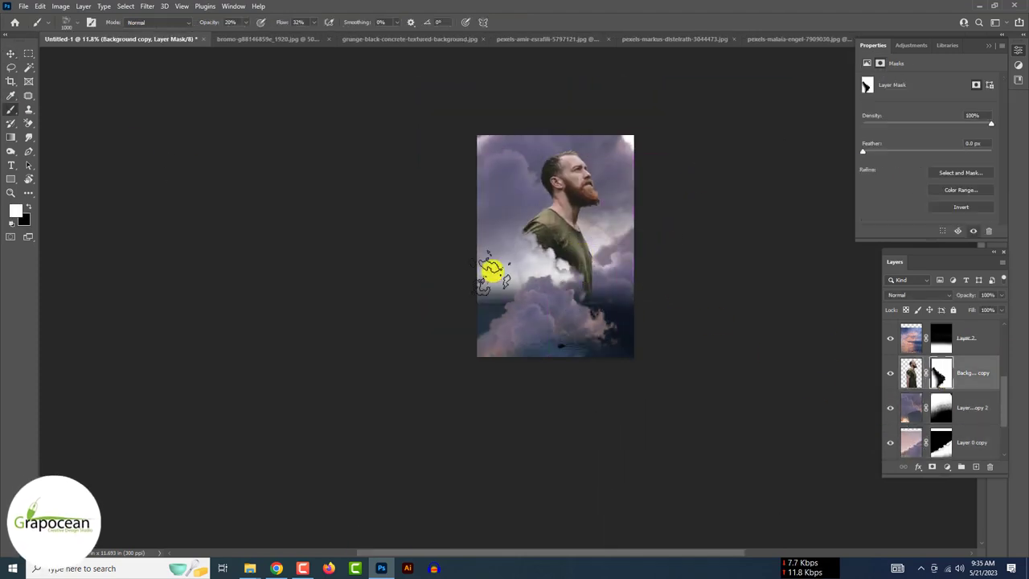
drag(596, 294, 582, 297)
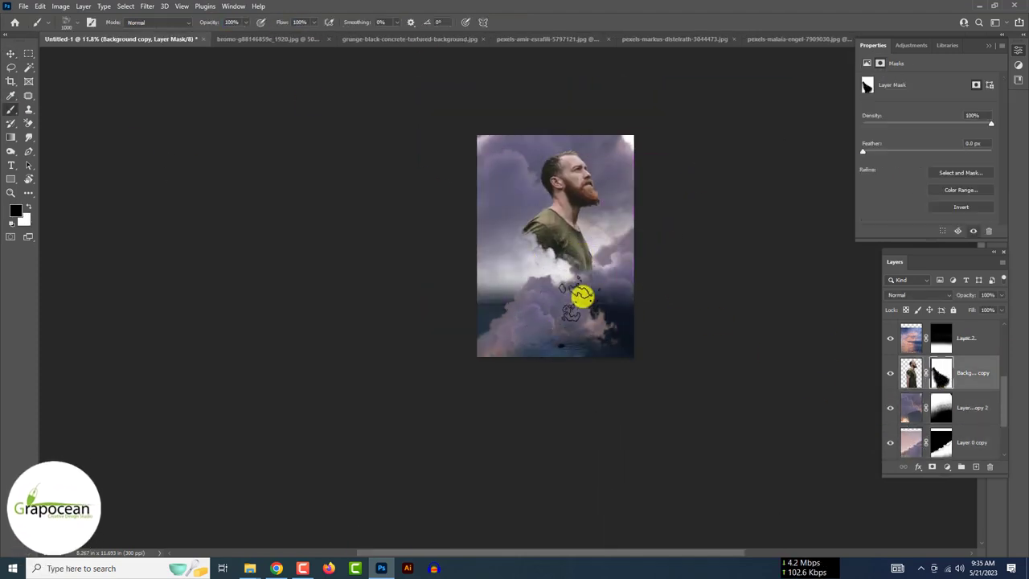
drag(602, 143, 613, 137)
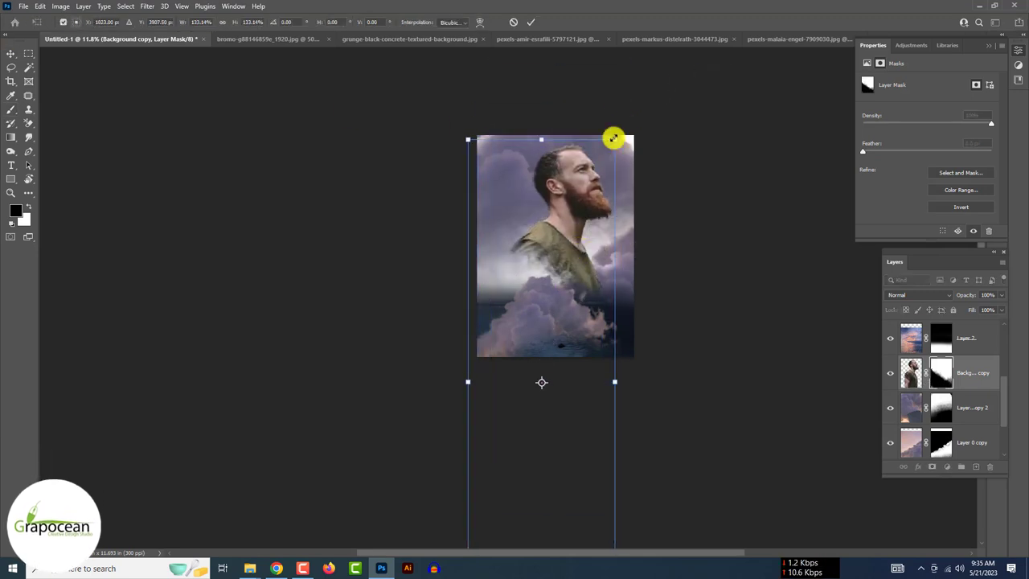
key(Return)
Step: Scale the lower cloud layer, Layer 0 copy 2, to about 120%
click(494, 259)
key(ctrl+t)
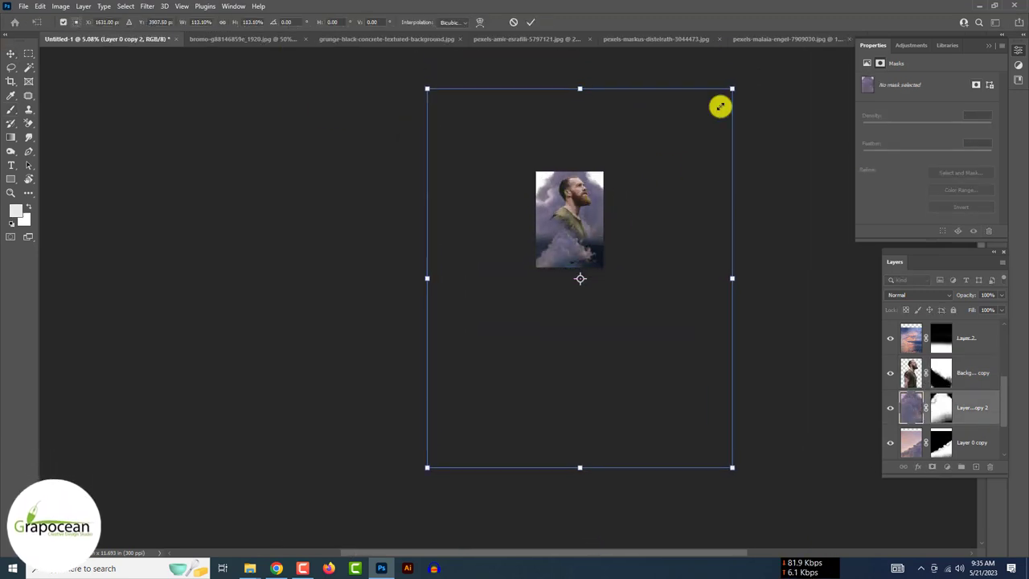
drag(719, 105, 616, 223)
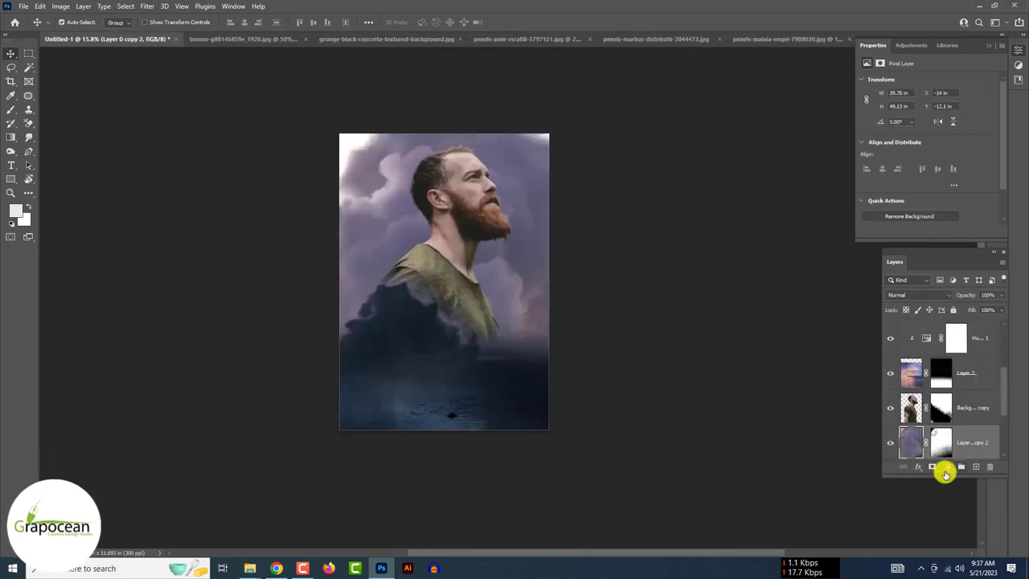
Step: Add a colorized Hue/Saturation adjustment and lighten the dark lower clouds
click(947, 466)
click(981, 363)
mouse_move(927, 164)
mouse_down()
mouse_move(953, 163)
mouse_move(915, 143)
mouse_move(921, 160)
mouse_move(921, 142)
mouse_up()
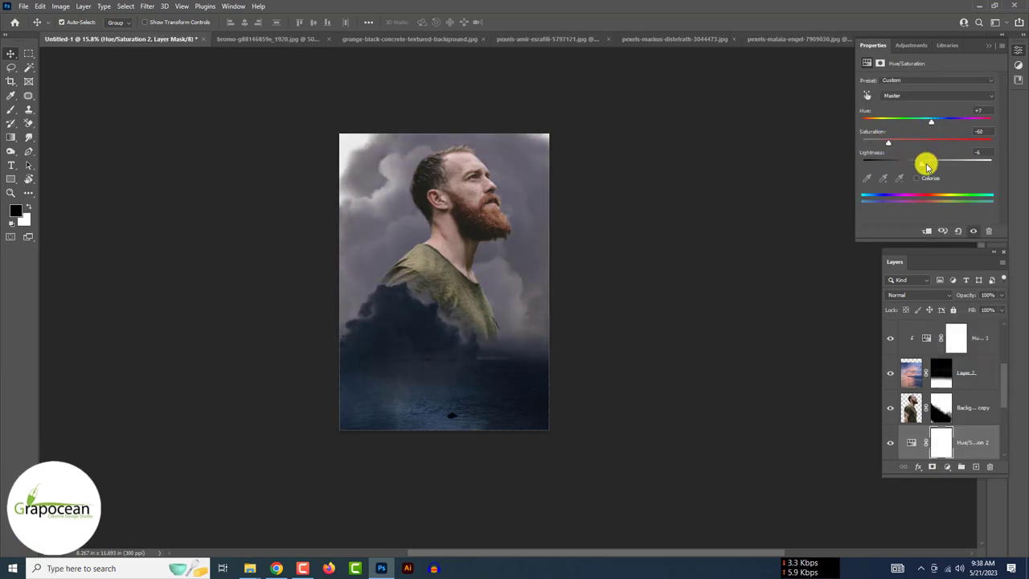
click(917, 177)
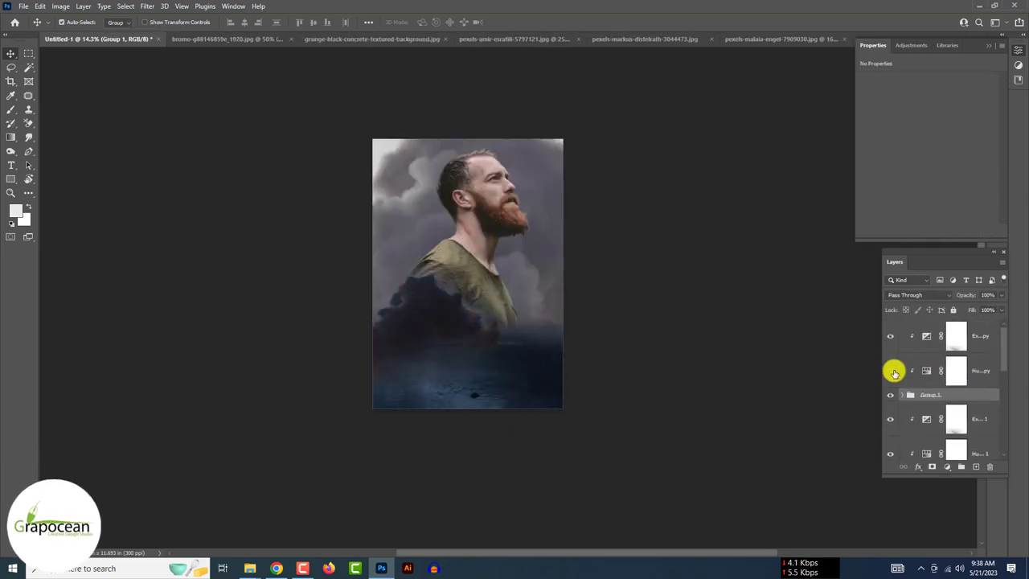
click(928, 335)
click(927, 371)
mouse_move(919, 160)
mouse_down()
mouse_move(949, 161)
mouse_move(927, 164)
mouse_up()
click(928, 369)
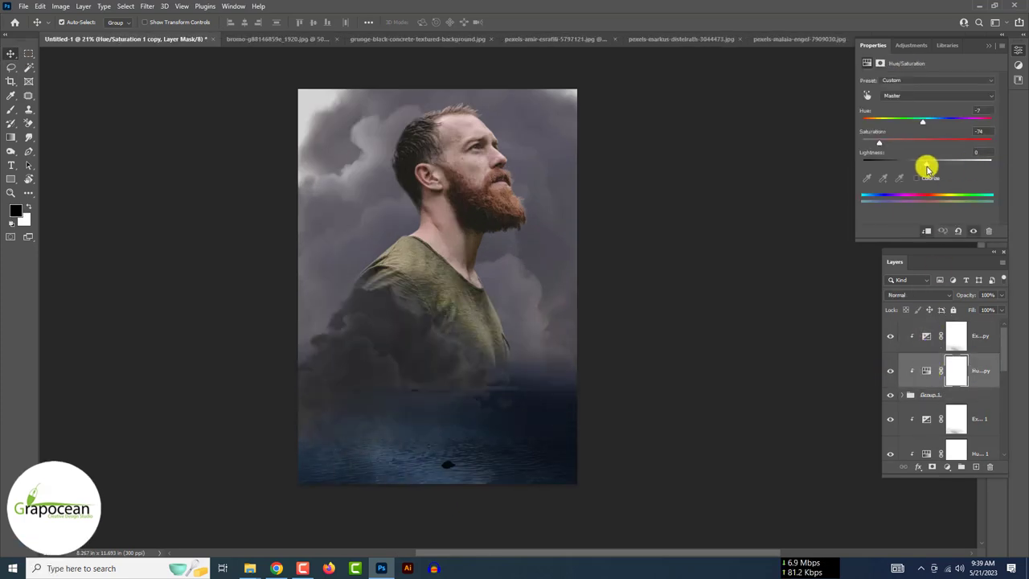
Step: Paint the Exposure copy's mask to reveal the man's shirt
click(977, 343)
drag(925, 111, 914, 115)
click(12, 107)
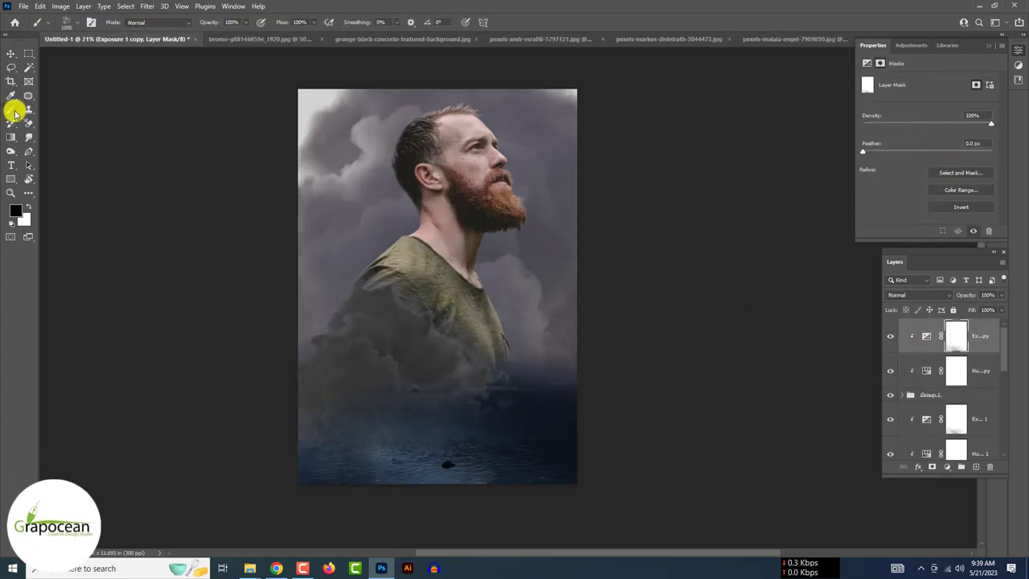
mouse_move(418, 322)
mouse_down()
mouse_move(448, 297)
mouse_move(385, 283)
mouse_up()
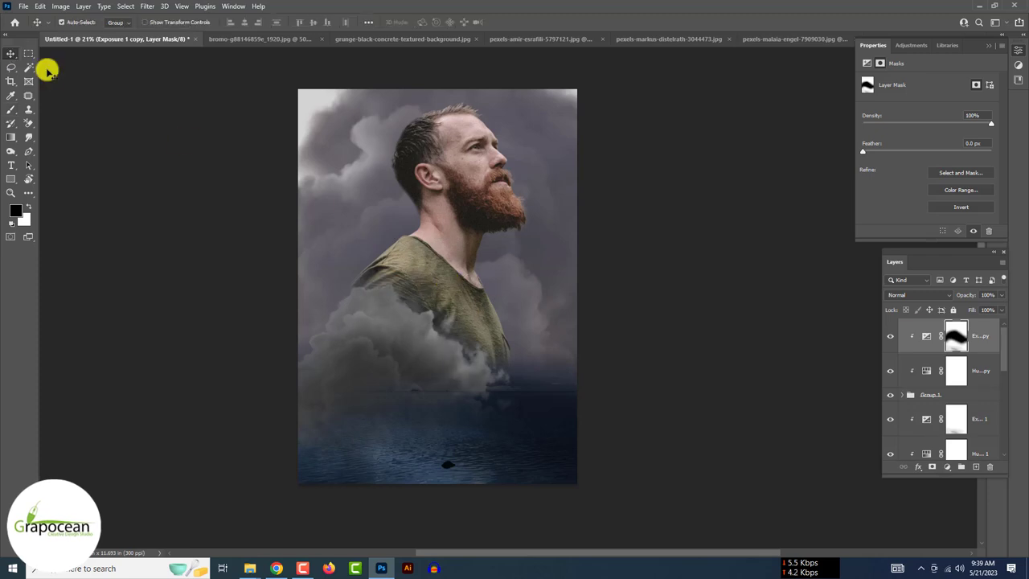
scroll(941, 394, down, 3)
Step: Add an Exposure layer and brush its mask to brighten the top-left clouds
click(909, 408)
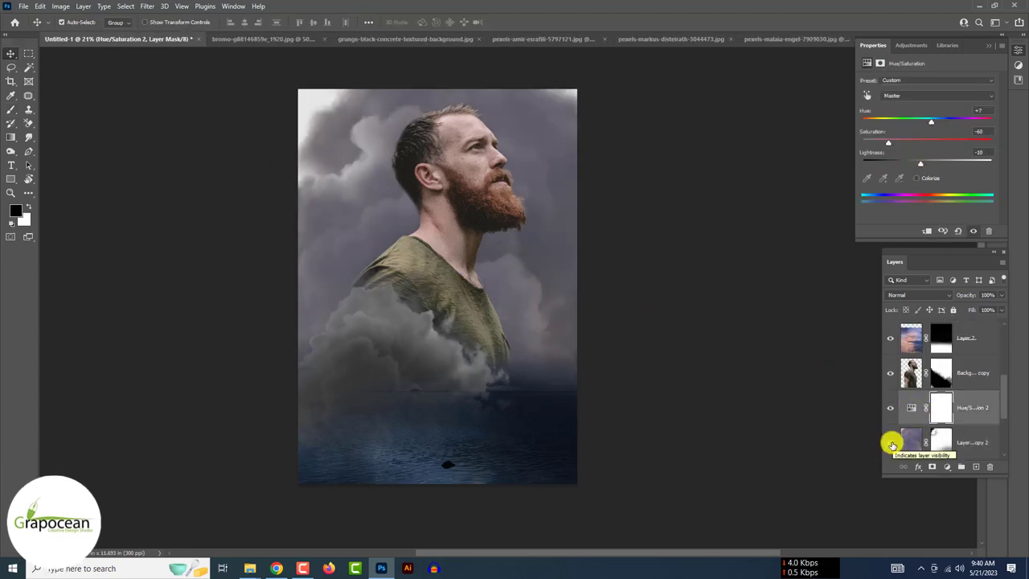
click(946, 466)
click(972, 349)
mouse_move(924, 107)
mouse_down()
mouse_move(901, 107)
mouse_move(949, 131)
mouse_move(919, 143)
mouse_move(930, 161)
mouse_up()
click(965, 443)
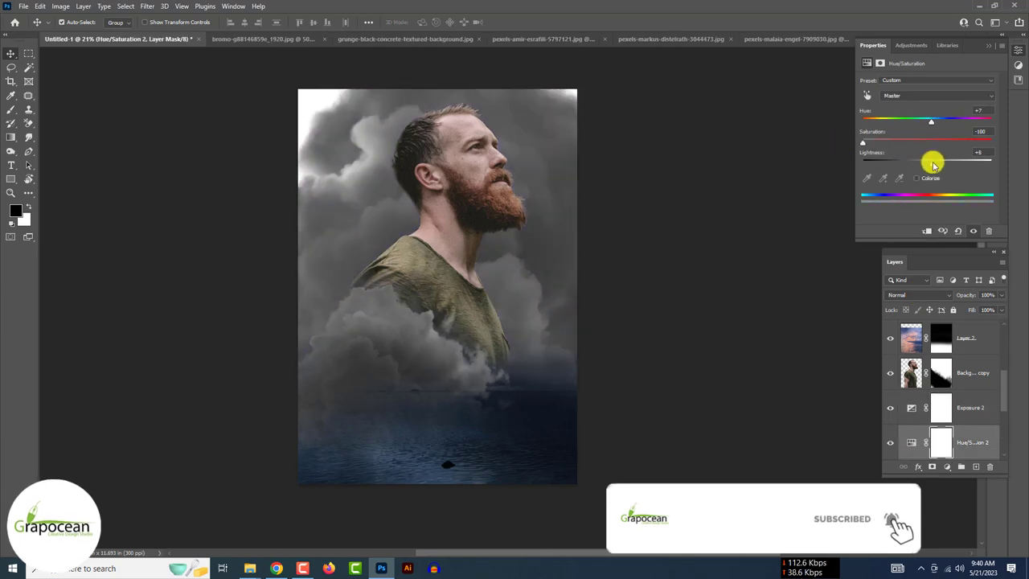
click(944, 413)
key(b)
mouse_move(370, 161)
mouse_down()
mouse_move(416, 218)
mouse_move(328, 130)
mouse_up()
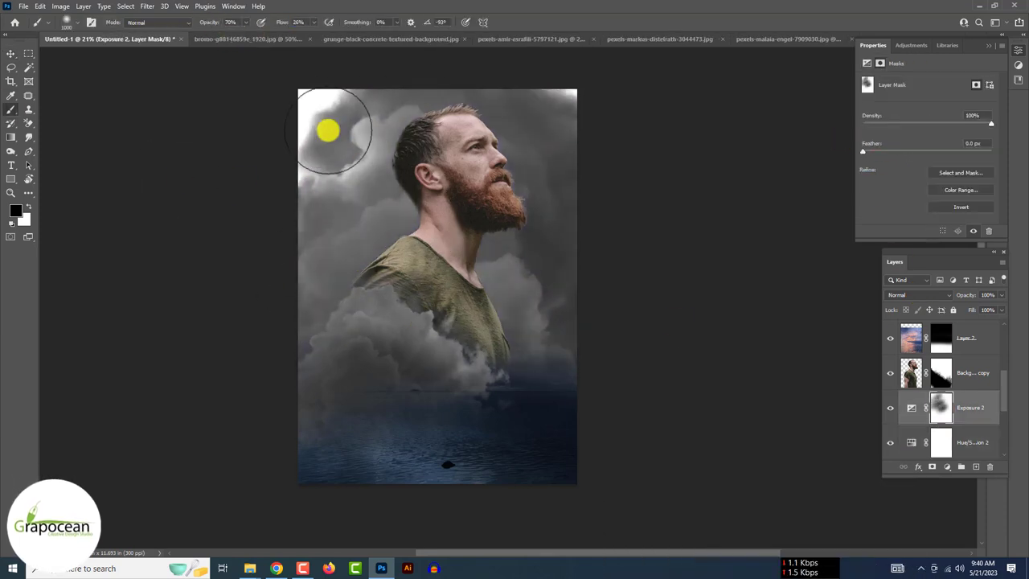
Step: Retune Hue/Saturation 2 for purple-pink lower clouds and darker teal smoke
click(897, 442)
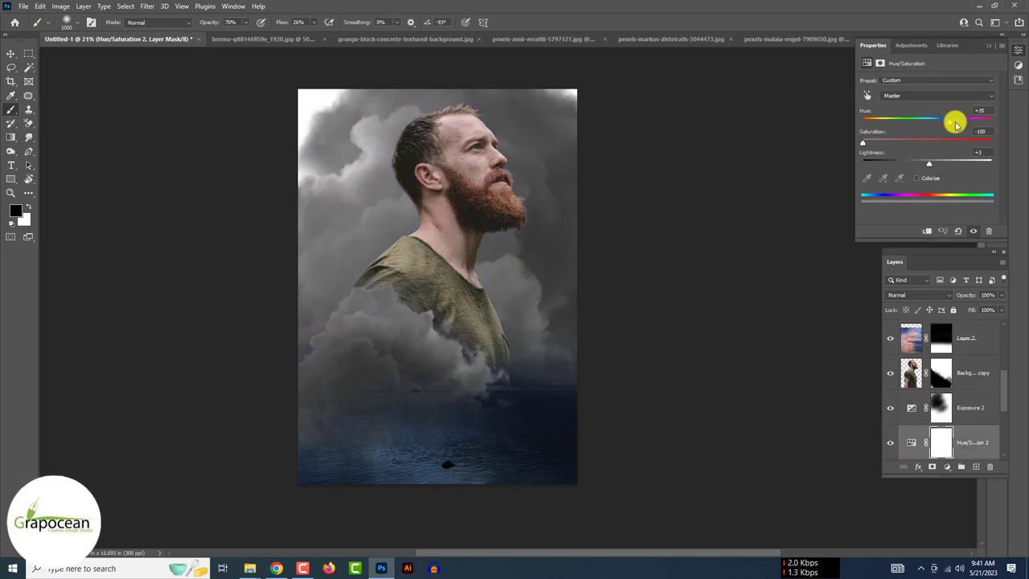
drag(893, 120, 949, 120)
drag(930, 163, 918, 164)
click(927, 136)
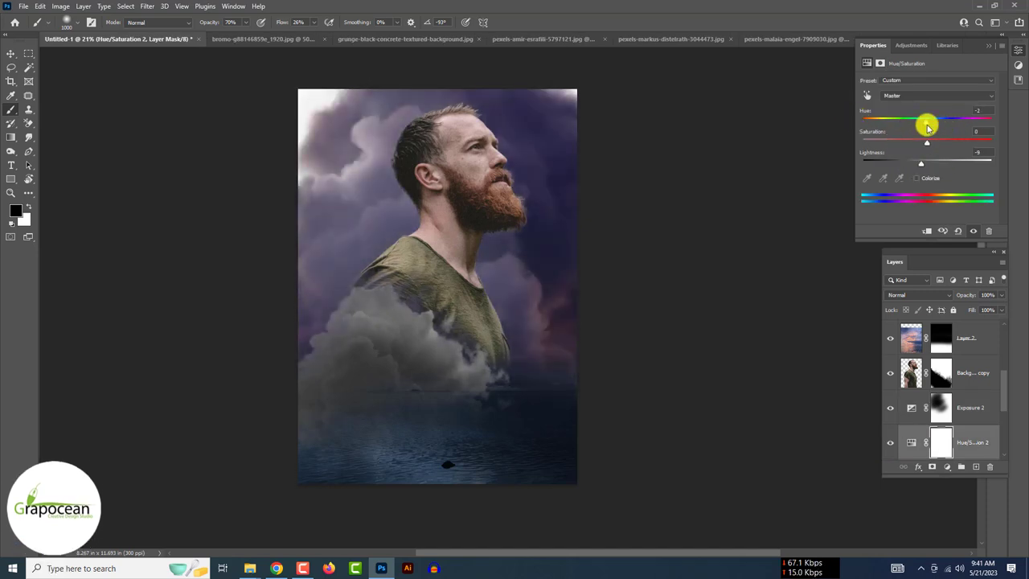
drag(925, 121, 909, 126)
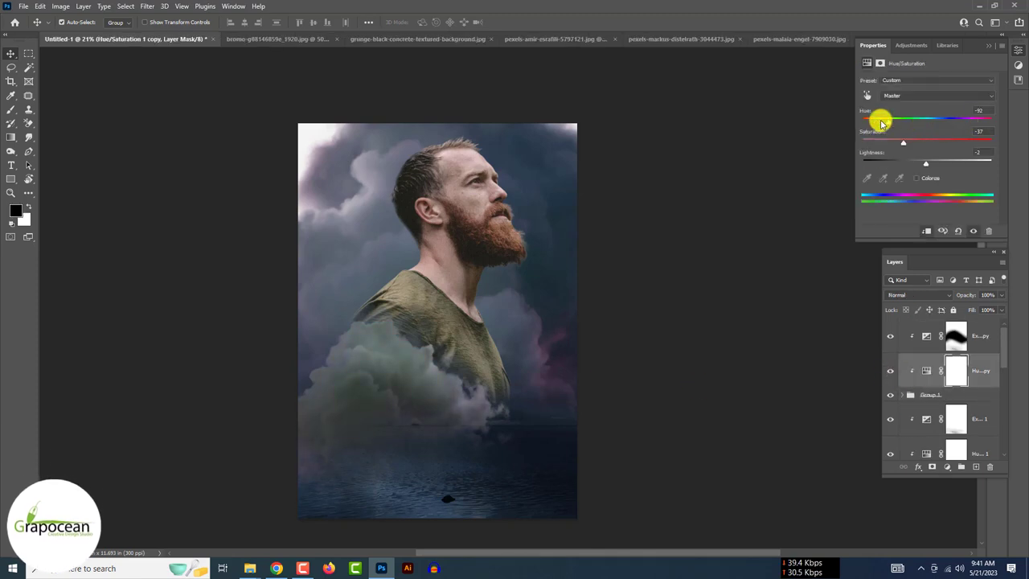
drag(882, 122, 901, 166)
mouse_move(854, 120)
mouse_down()
mouse_move(919, 161)
mouse_move(926, 123)
mouse_up()
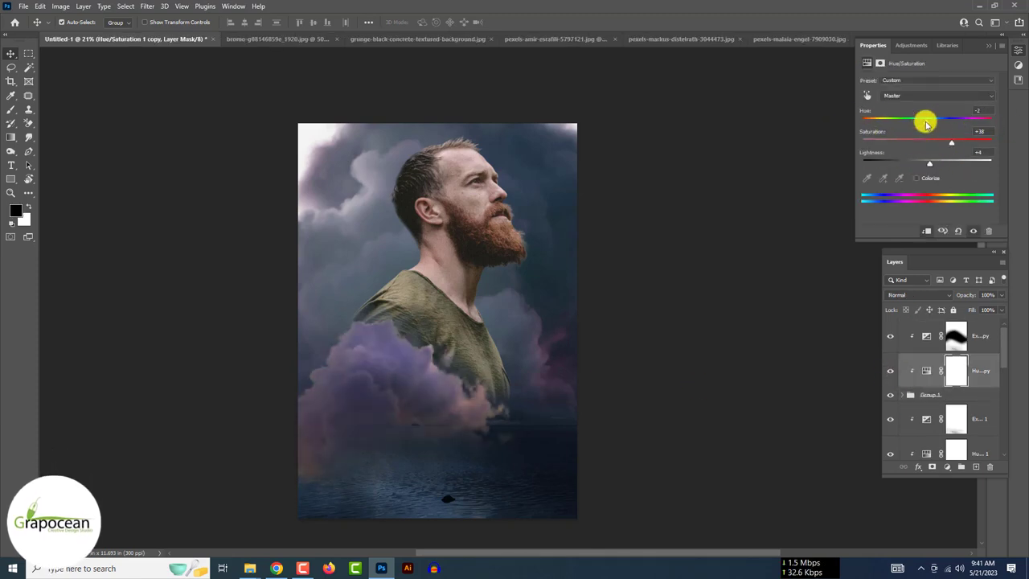
mouse_move(959, 137)
mouse_down()
mouse_move(936, 156)
mouse_move(891, 163)
mouse_up()
drag(908, 142, 925, 147)
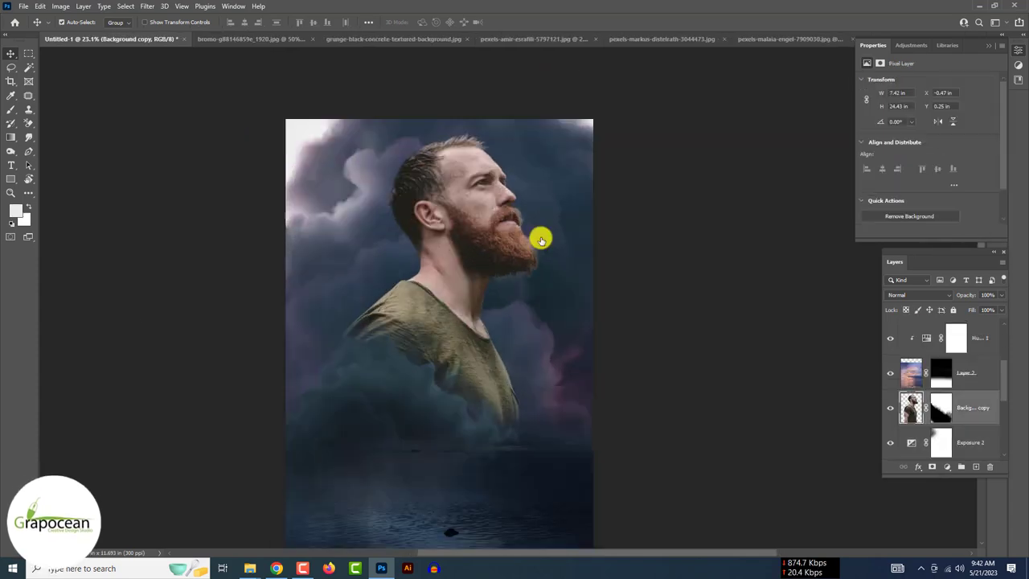
Step: Apply a Camera Raw Filter to the man's layer, raising exposure and adding contrast
click(147, 6)
click(187, 89)
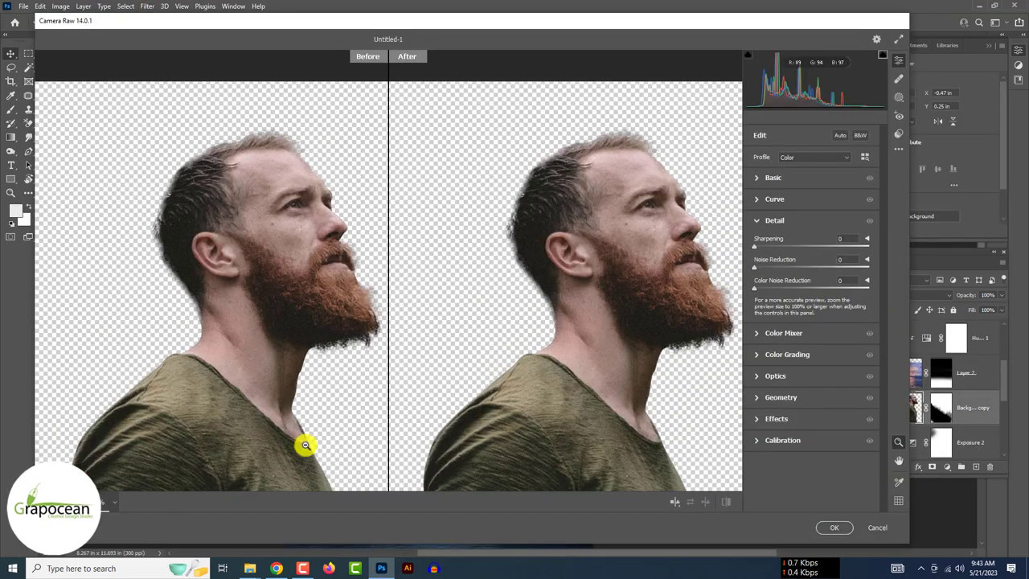
click(773, 177)
mouse_move(811, 262)
mouse_down()
mouse_move(820, 262)
mouse_move(800, 295)
mouse_move(831, 292)
mouse_move(837, 325)
mouse_up()
scroll(885, 285, down, 2)
scroll(880, 403, down, 1)
click(835, 527)
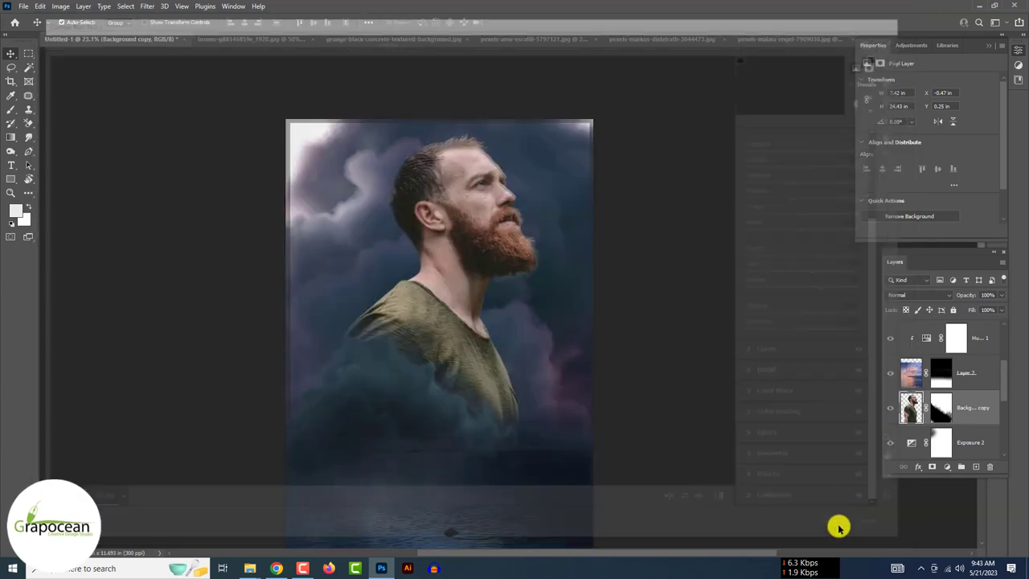
click(946, 467)
Step: Add a clipped Exposure adjustment and paint light back onto the man's face
click(978, 341)
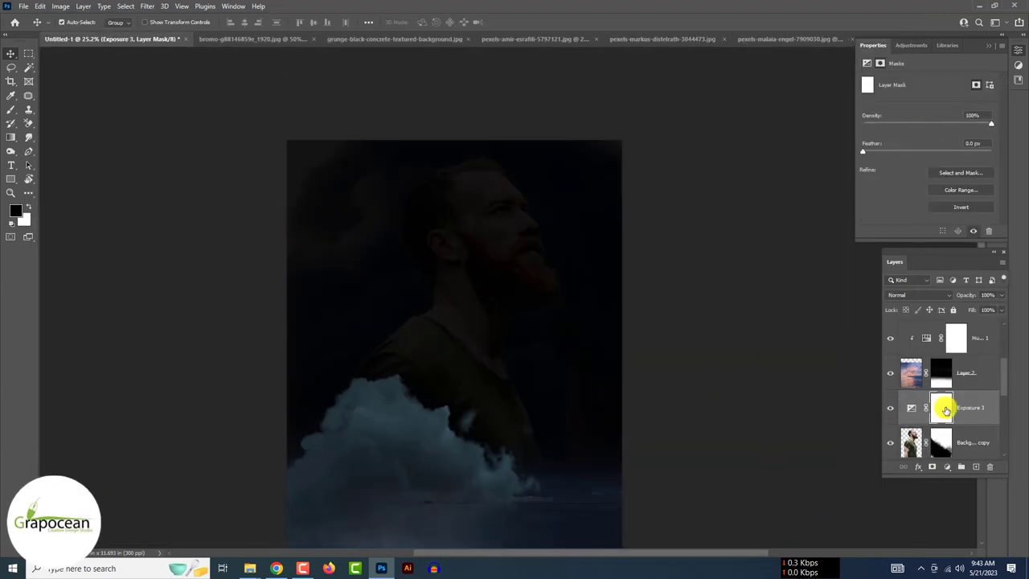
click(956, 408)
drag(515, 211, 605, 291)
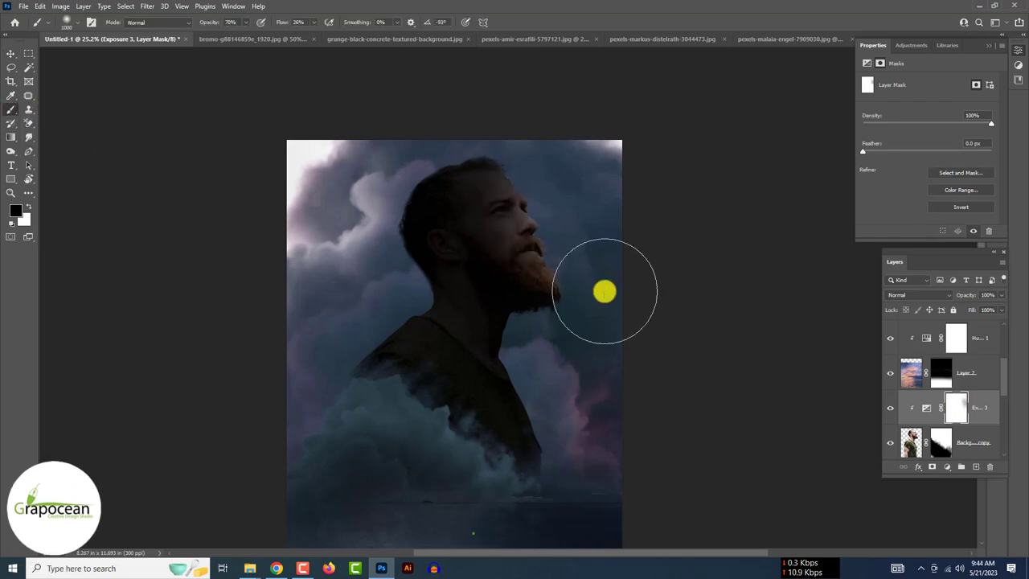
scroll(504, 171, up, 5)
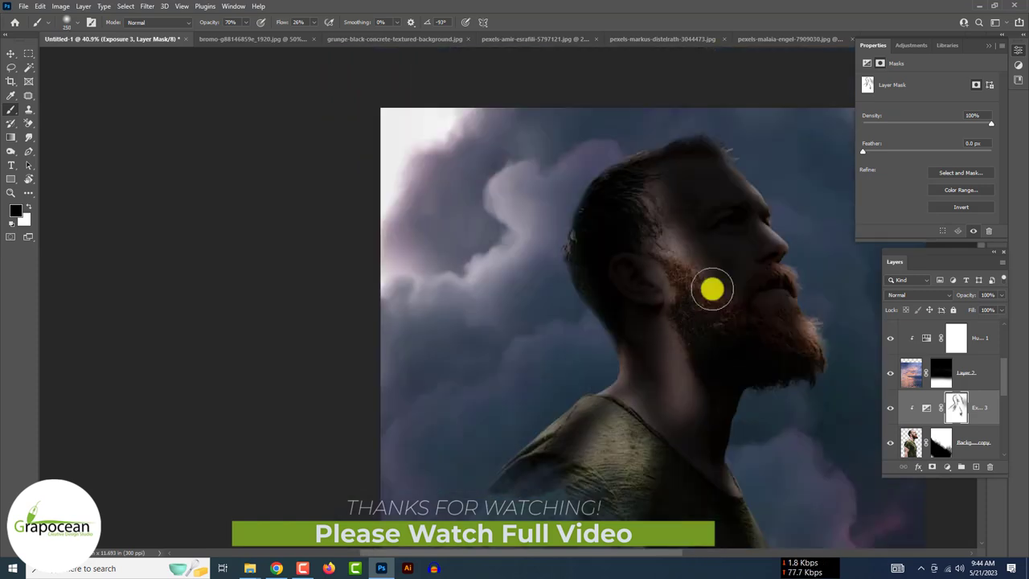
drag(713, 287, 772, 215)
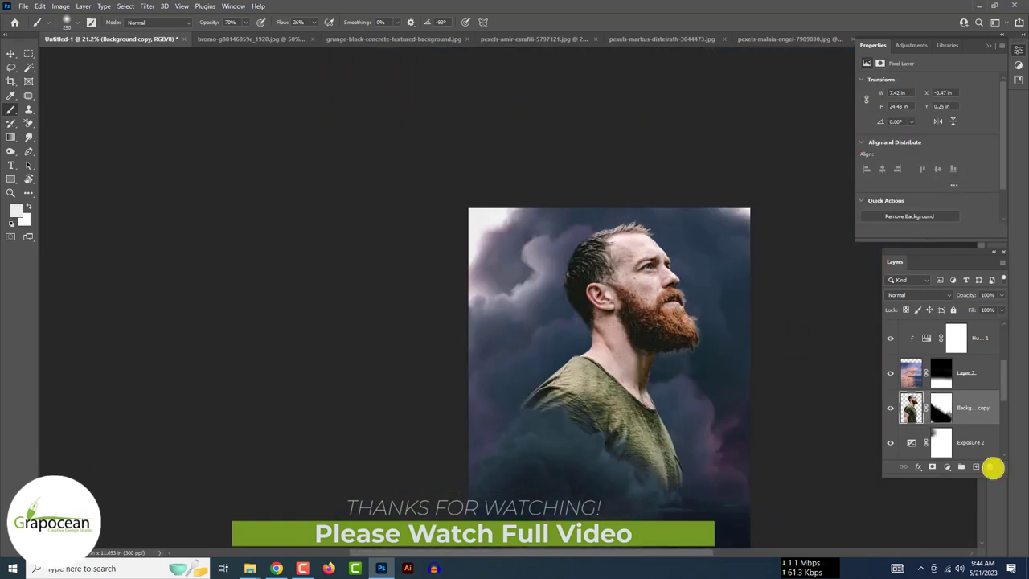
Step: Add an Exposure layer at -7.67 clipped to darken the man
click(947, 466)
click(925, 339)
mouse_move(927, 107)
mouse_down()
mouse_move(882, 107)
mouse_move(969, 107)
mouse_up()
alt+click(974, 425)
Step: Duplicate it as a +5.33 brightening copy with an inverted, hidden mask
click(947, 467)
click(957, 339)
alt+click(974, 425)
click(956, 407)
click(989, 45)
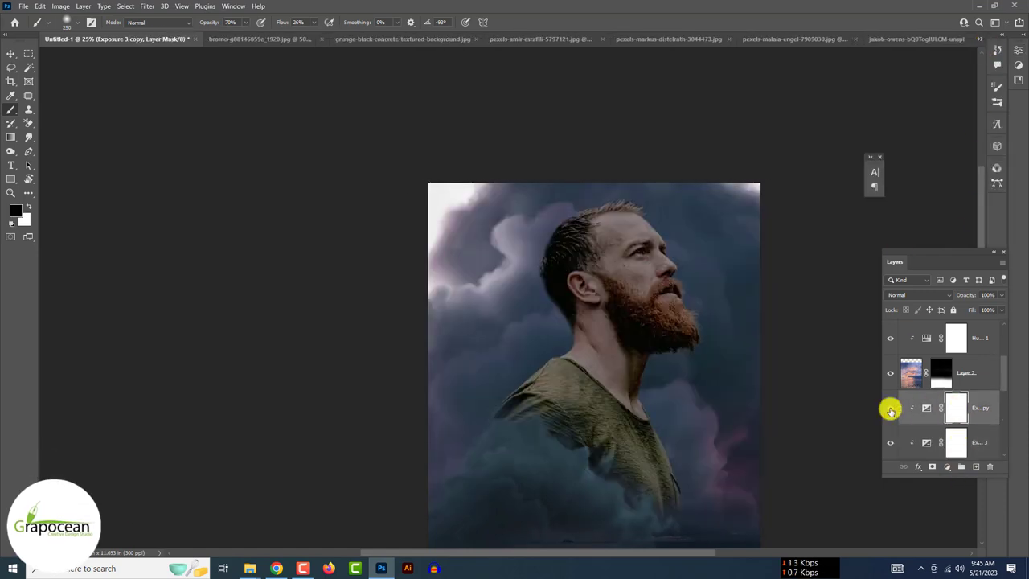
key(ctrl+i)
scroll(641, 218, up, 1)
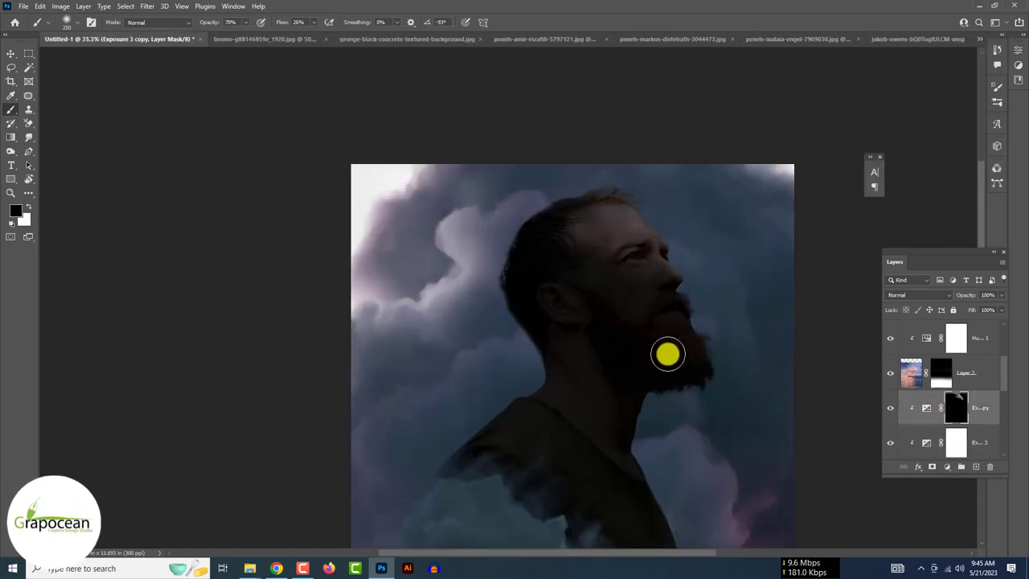
scroll(632, 424, up, 1)
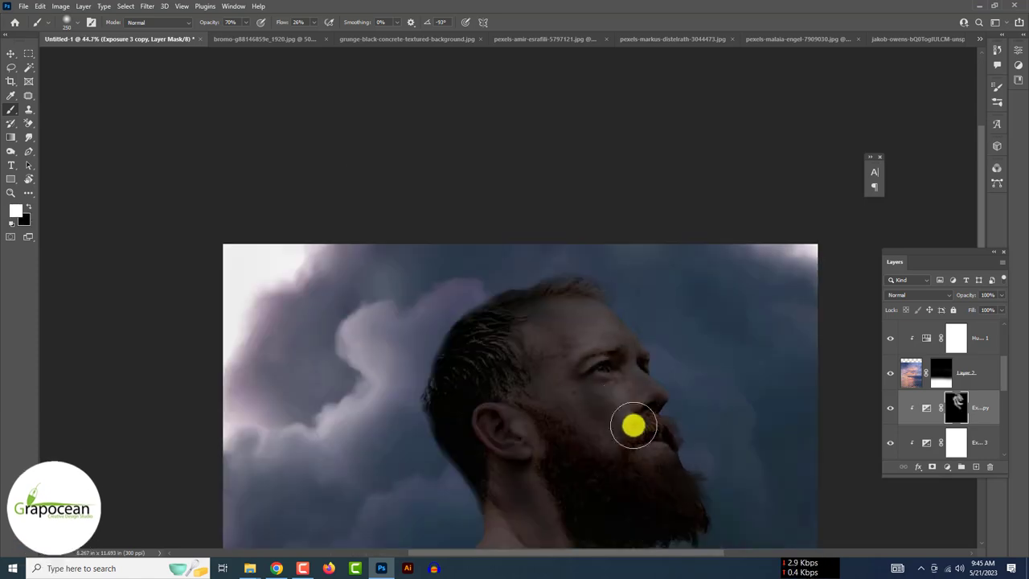
scroll(491, 431, down, 3)
scroll(499, 345, up, 4)
scroll(525, 304, down, 2)
scroll(526, 304, down, 1)
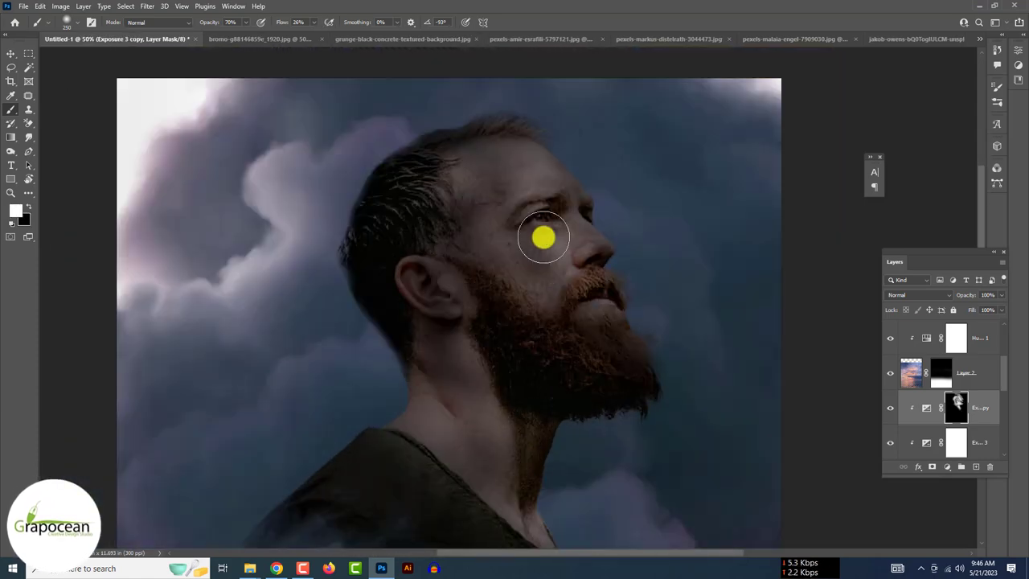
scroll(540, 232, down, 1)
scroll(466, 276, down, 3)
scroll(503, 475, up, 2)
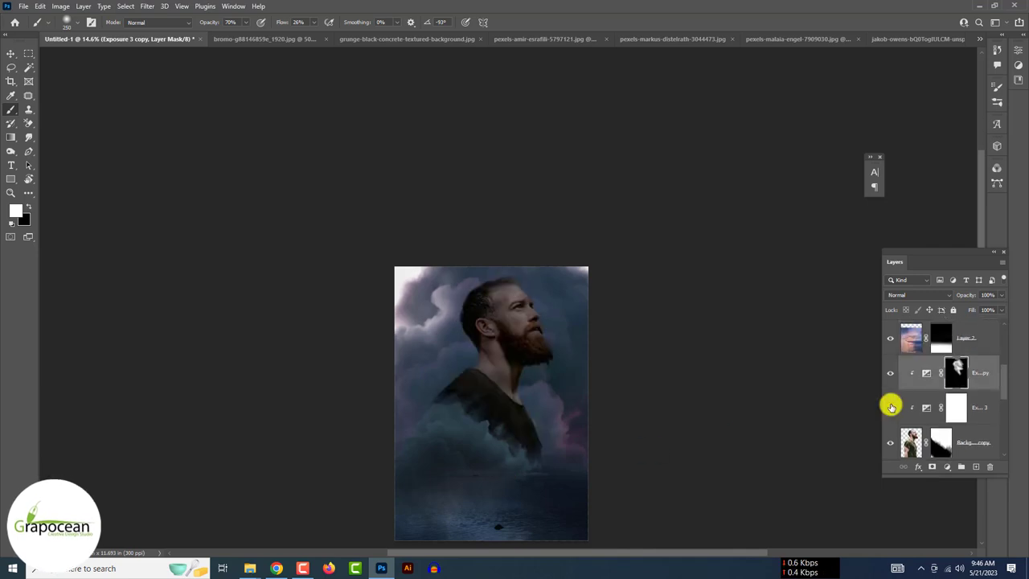
click(890, 375)
Step: Add a Colorize Hue/Saturation layer tinting the whole image blue (hue 218)
key(v)
scroll(310, 152, up, 1)
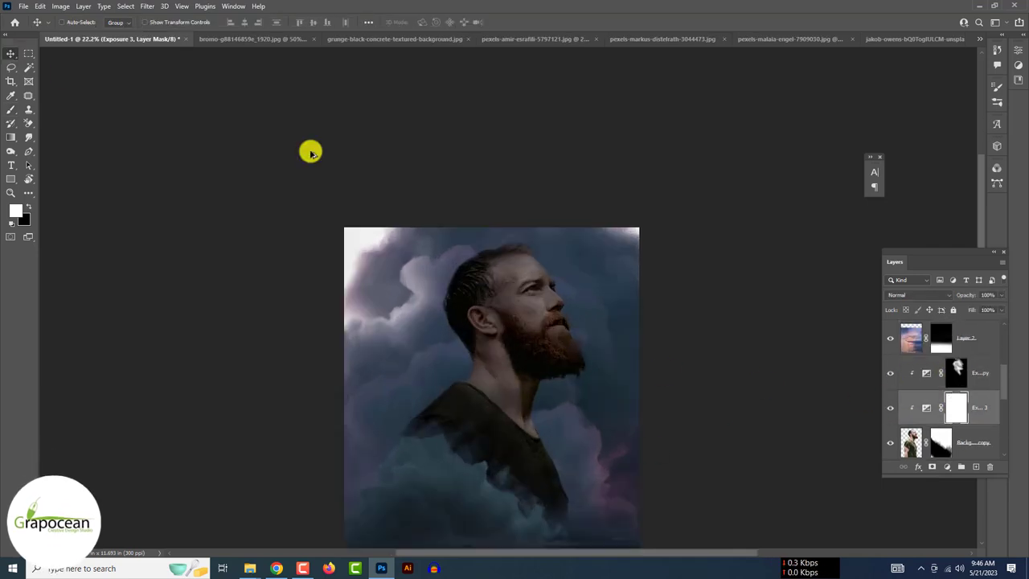
click(947, 466)
click(981, 368)
click(916, 177)
drag(884, 120, 941, 120)
Step: Darken the blue tint to lightness -22 and fit the poster in view
drag(930, 163, 918, 163)
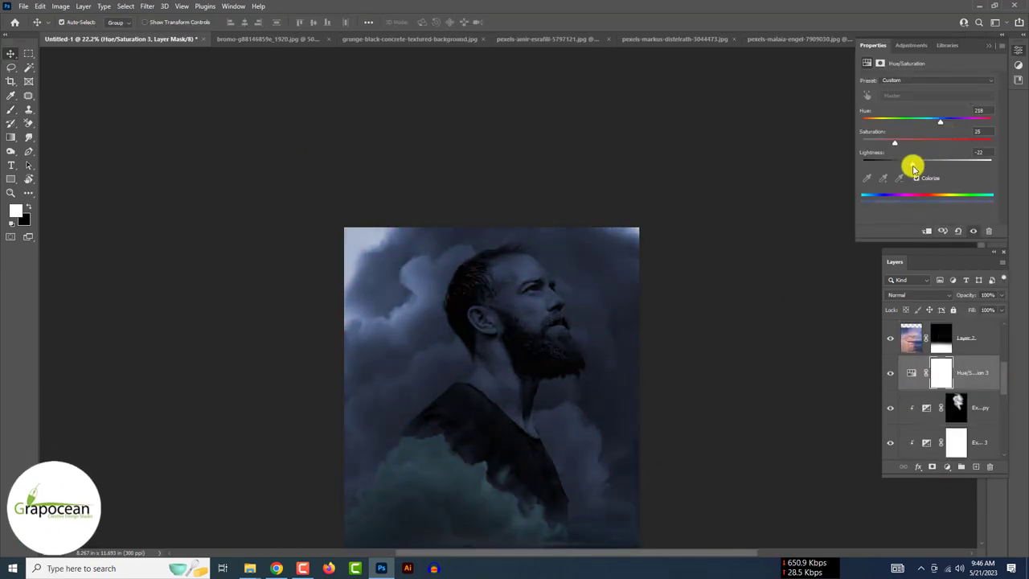
key(ctrl+0)
click(925, 407)
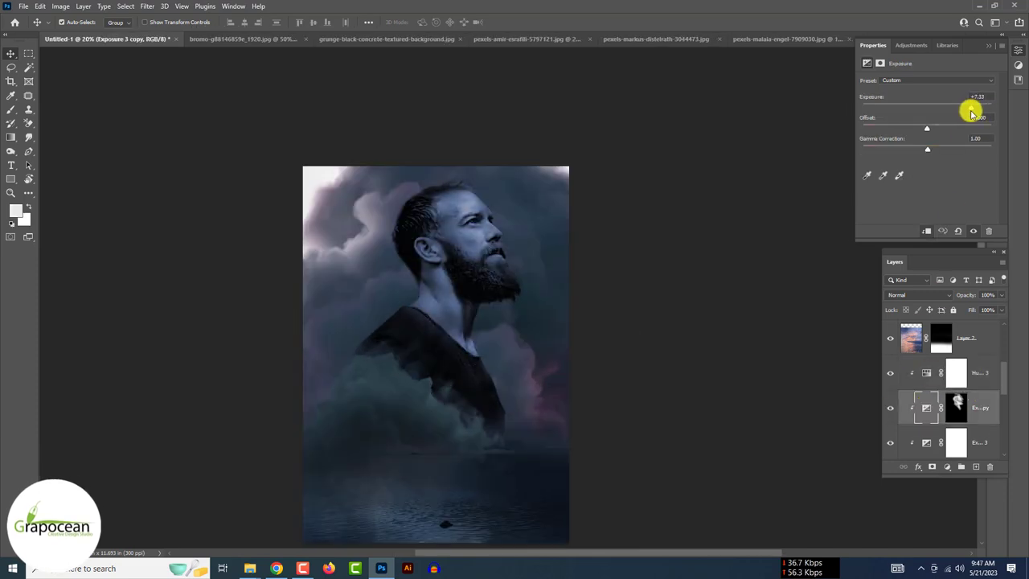
Step: Split Exposure 3's Blend If Underlying Layer slider so the face and beard show through
scroll(482, 287, up, 1)
double_click(919, 439)
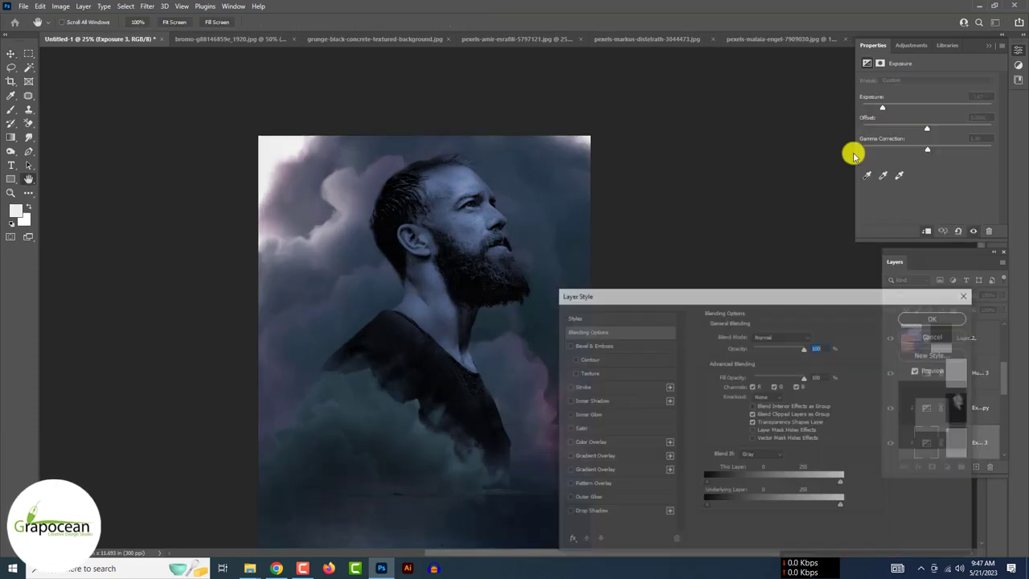
drag(843, 506, 778, 506)
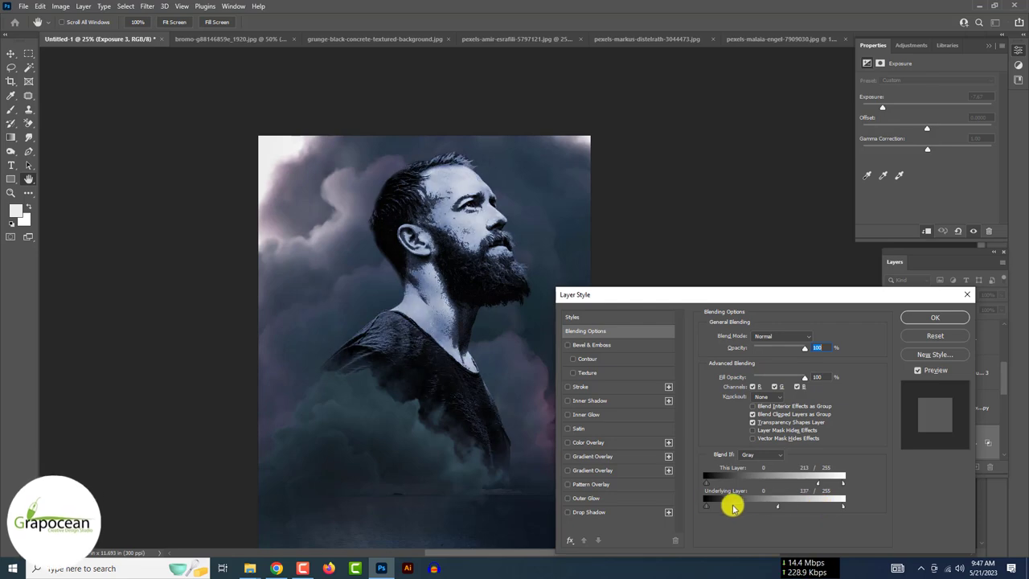
drag(706, 482, 711, 485)
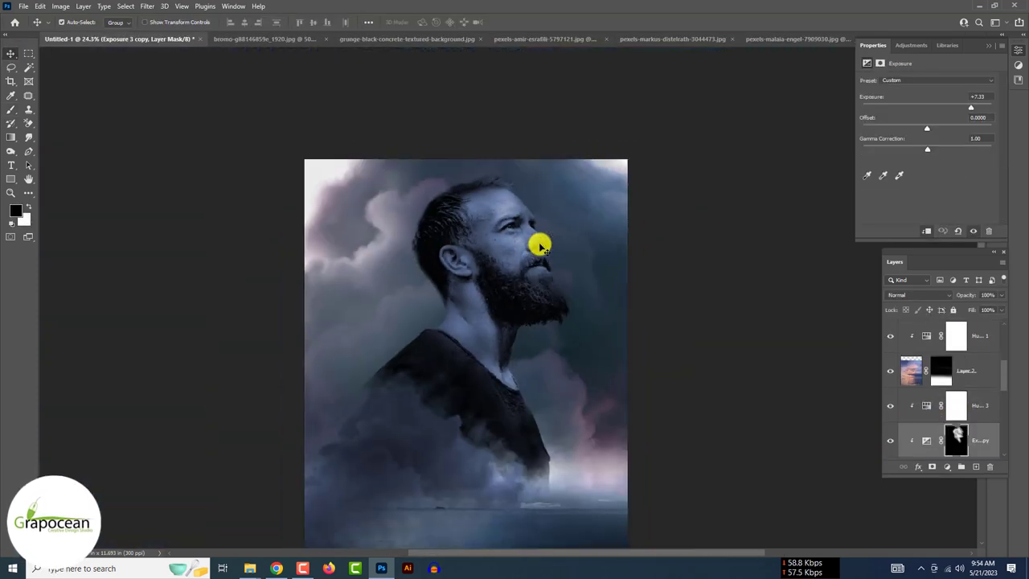
Step: Compare with the Exposure copy toggled off and on, then show Exposure 4
click(890, 441)
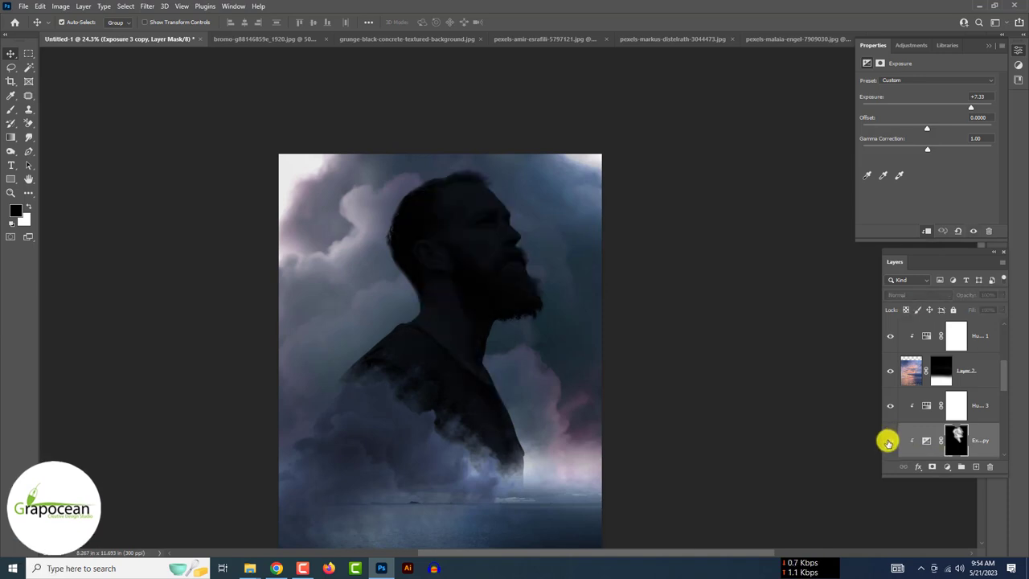
click(890, 441)
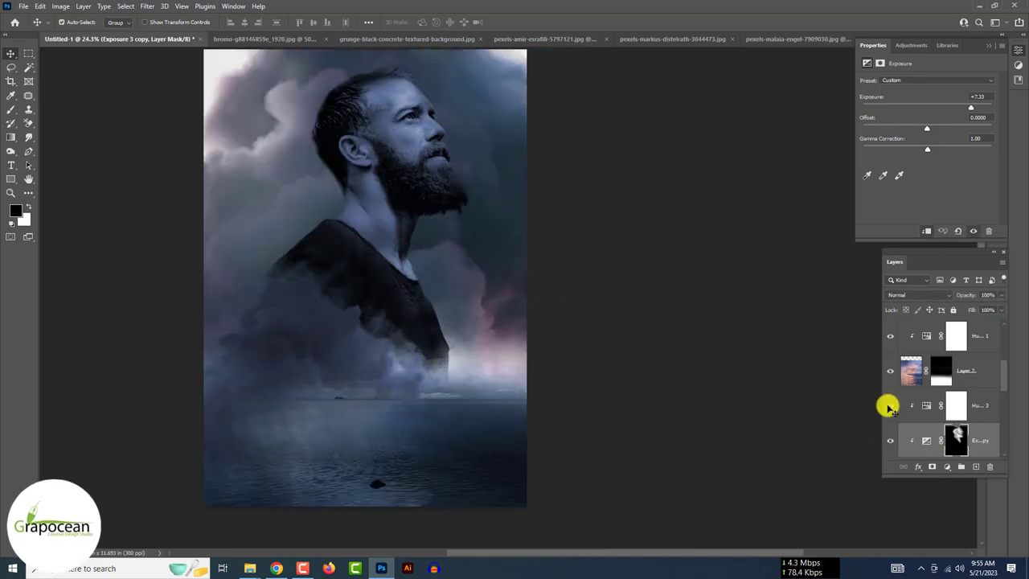
click(893, 337)
key(b)
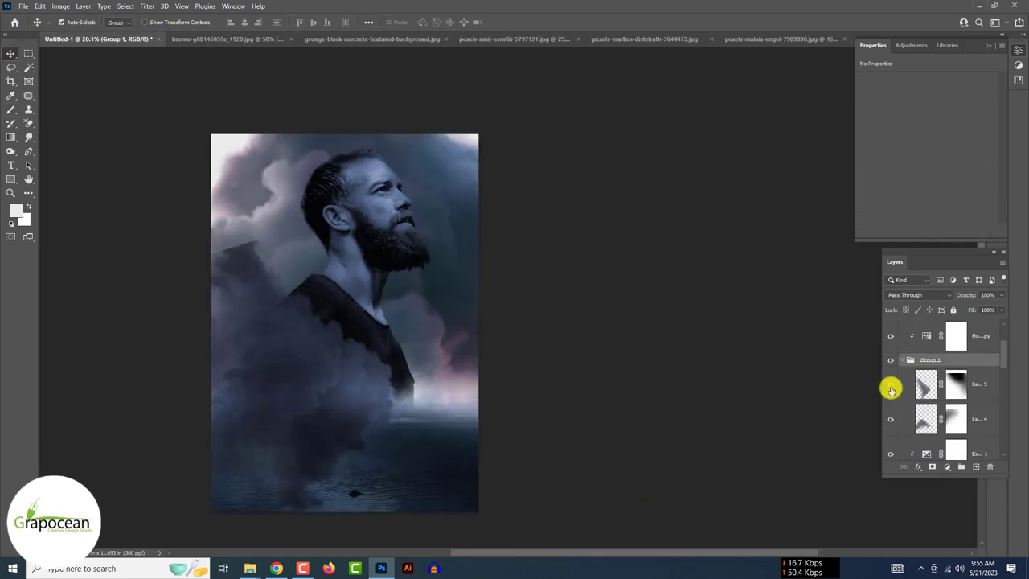
Step: Rotate and reposition the smoke layer, Layer 5, with Free Transform
click(925, 384)
key(ctrl+t)
mouse_move(499, 379)
mouse_down()
mouse_move(253, 253)
mouse_move(459, 517)
mouse_up()
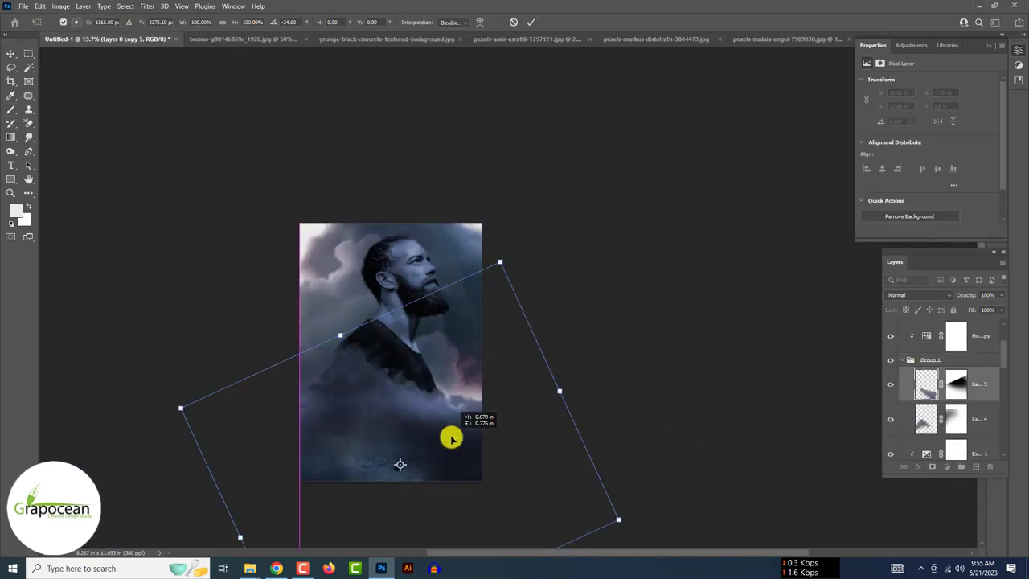
drag(452, 440, 467, 442)
click(537, 23)
Step: Open the bonfire-beach image and the retro surface texture
click(24, 5)
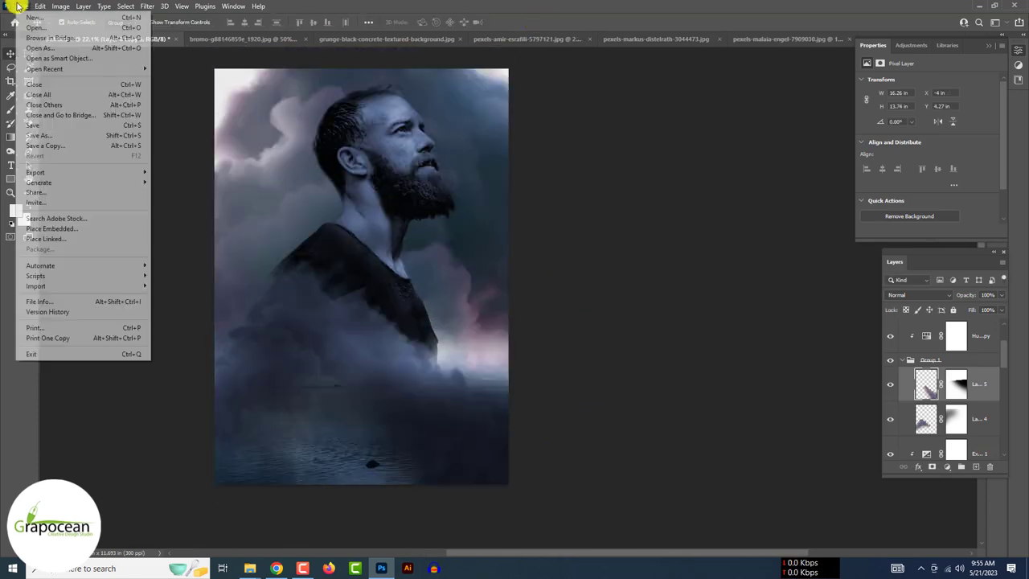
click(32, 31)
click(357, 193)
scroll(356, 193, down, 2)
ctrl+click(166, 144)
click(731, 428)
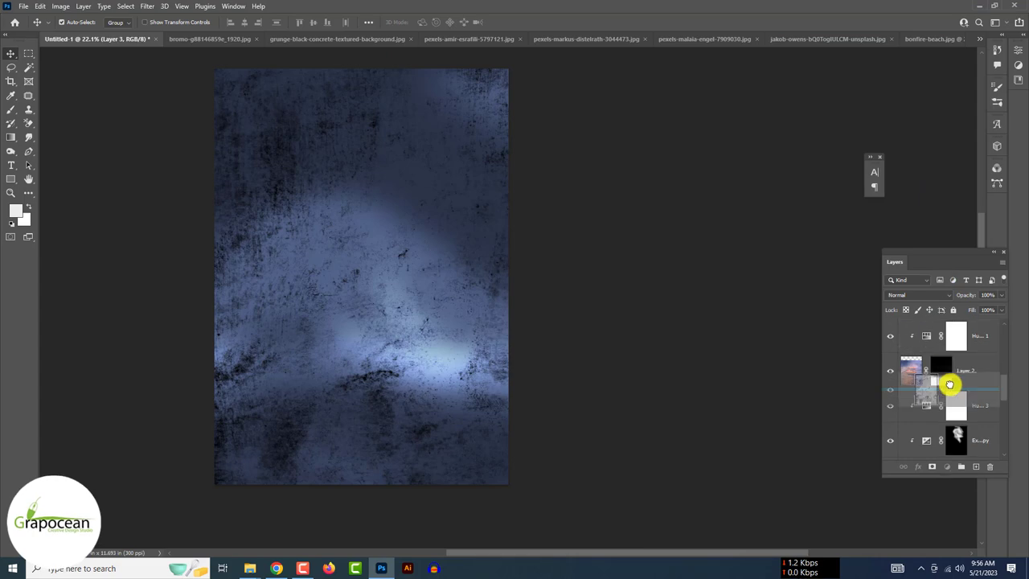
Step: Move the texture beneath Layer 2, shrink it, and blend it with Multiply
drag(949, 388, 925, 374)
key(ctrl+t)
drag(721, 67, 426, 137)
key(Return)
click(919, 294)
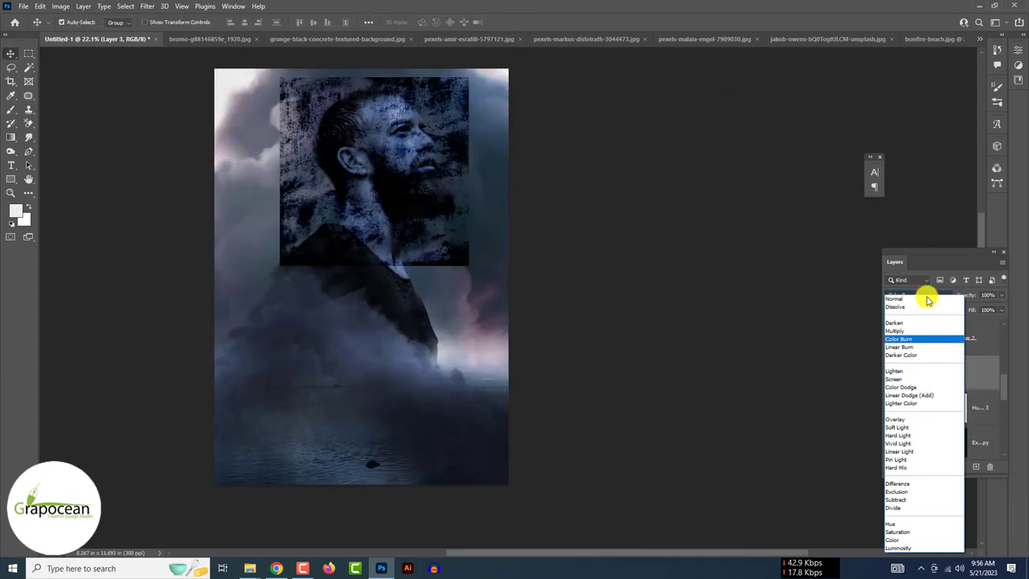
click(929, 331)
Step: Set the duplicated texture strip Layer 4 to Multiply and move it right
key(ctrl+t)
key(Return)
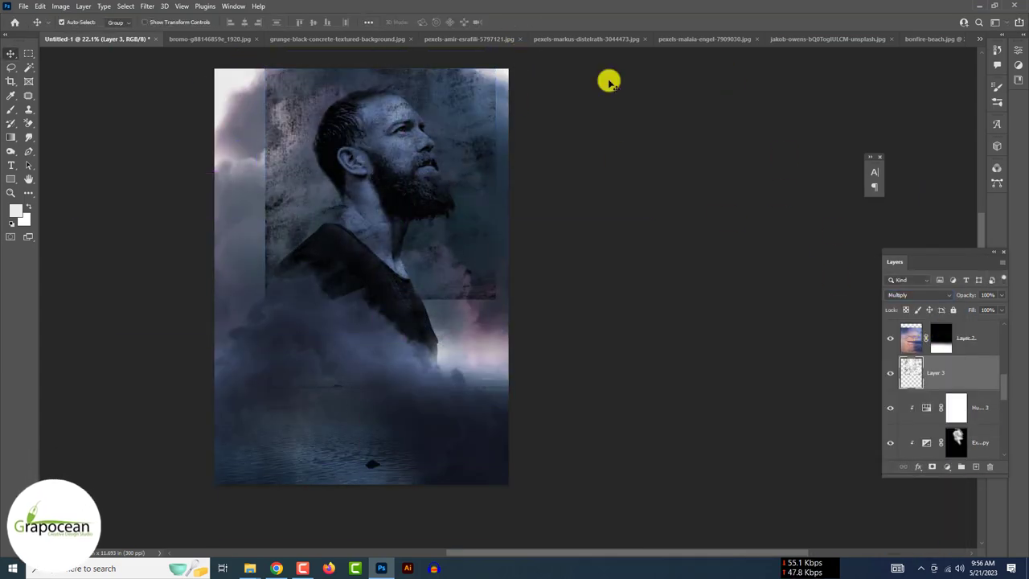
key(Return)
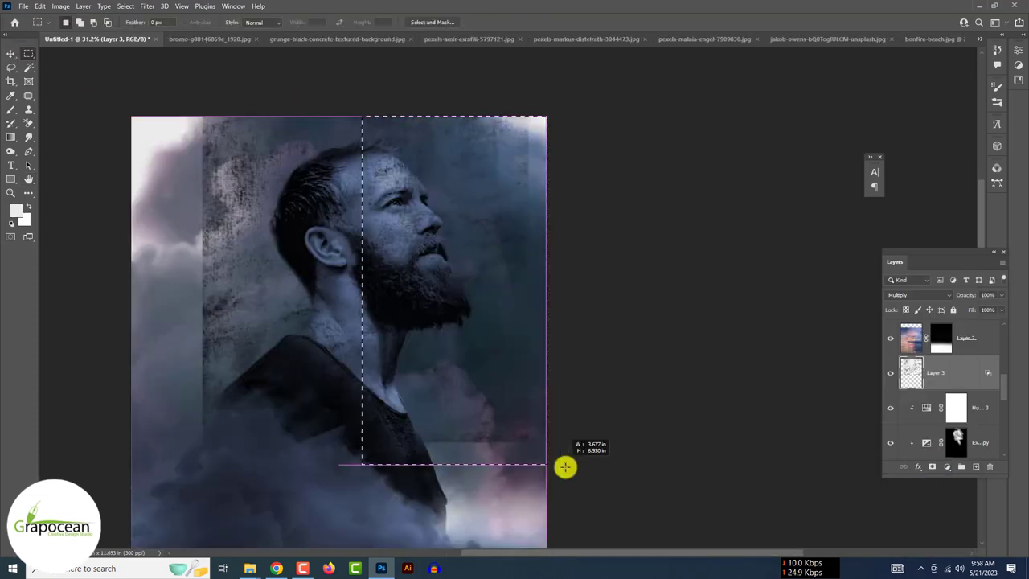
click(10, 53)
click(919, 294)
click(909, 330)
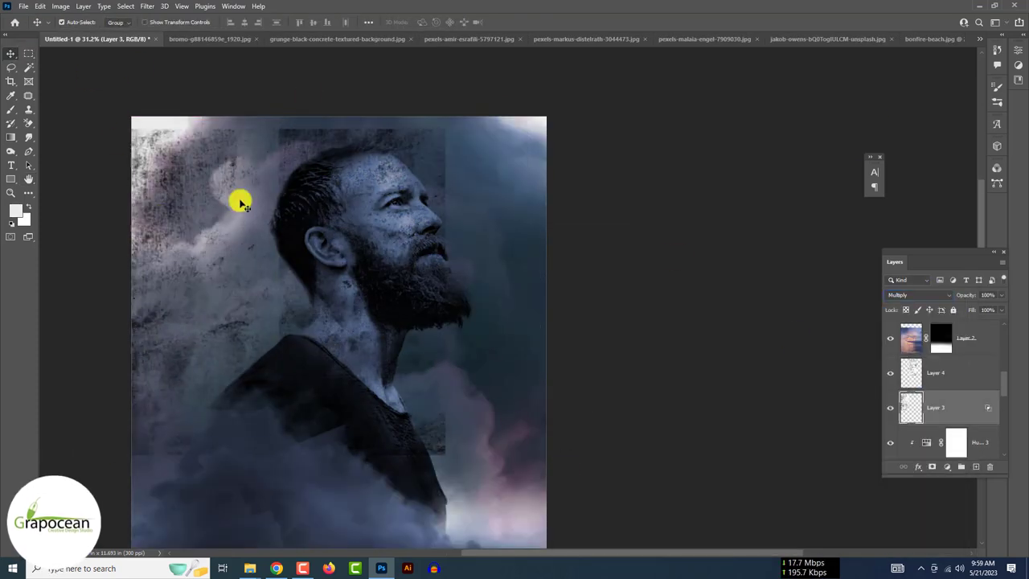
drag(171, 200, 341, 239)
Step: Add an inverted mask hiding the Layer 3 texture
alt+click(930, 466)
key(ctrl+plus)
key(b)
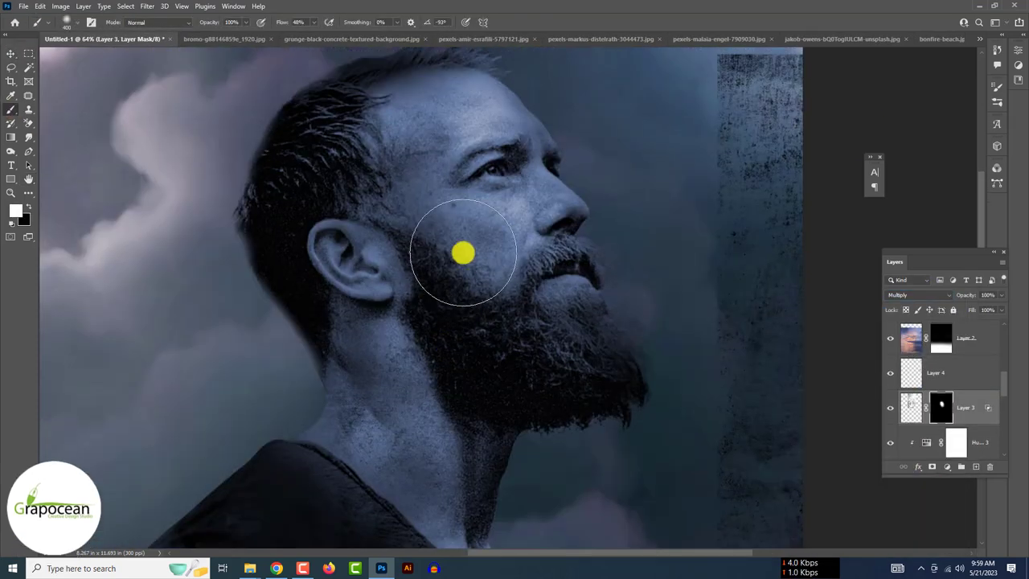
key(ctrl+0)
Step: Move Layer 4 left over the face and hide it behind a black mask
click(984, 384)
key(ctrl+t)
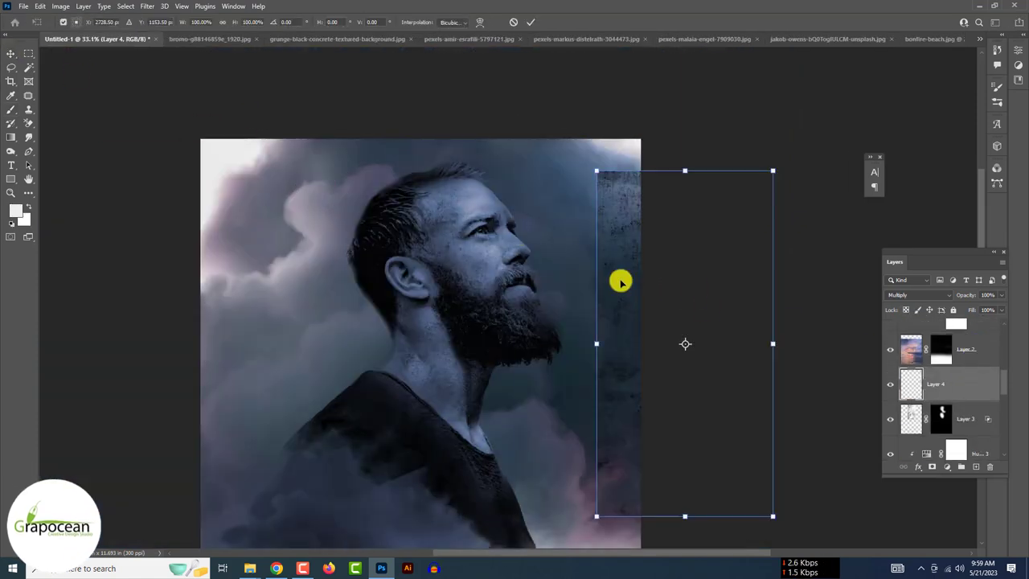
drag(620, 281, 459, 265)
key(Return)
alt+click(930, 466)
click(11, 109)
key(ctrl+plus)
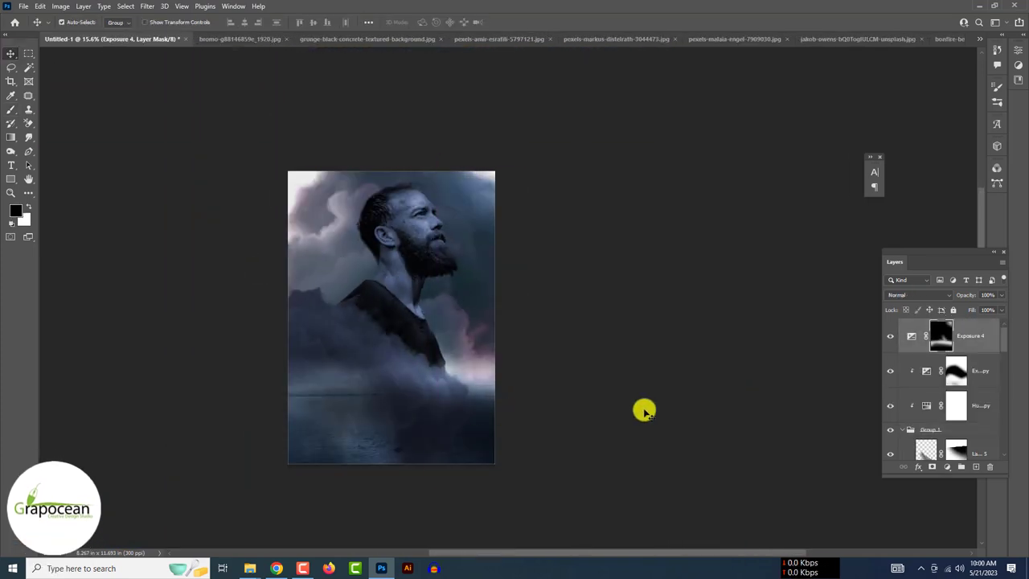
Step: Add Vibrance and a black noise layer blended Soft Light at 50% opacity
click(947, 467)
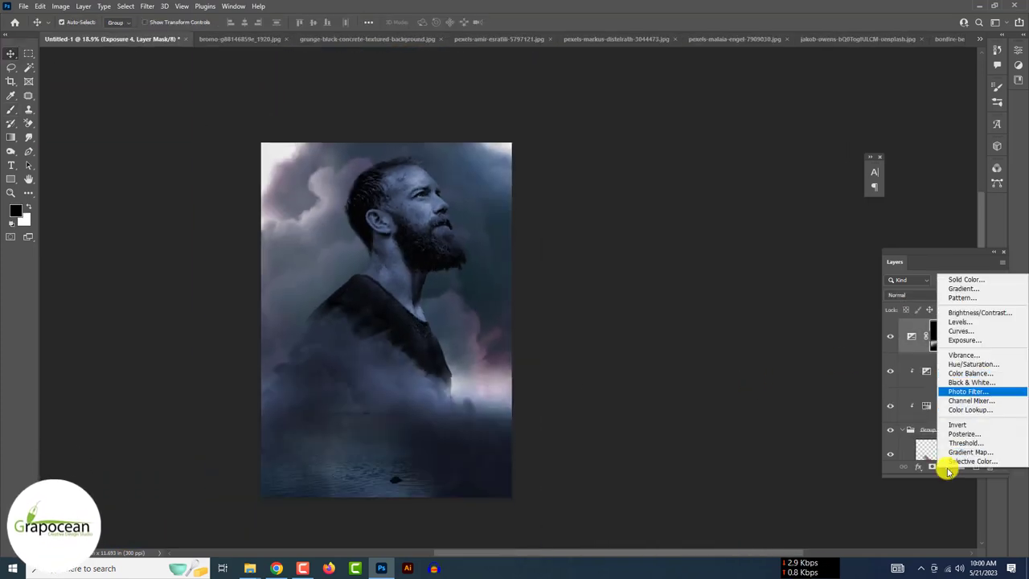
click(961, 355)
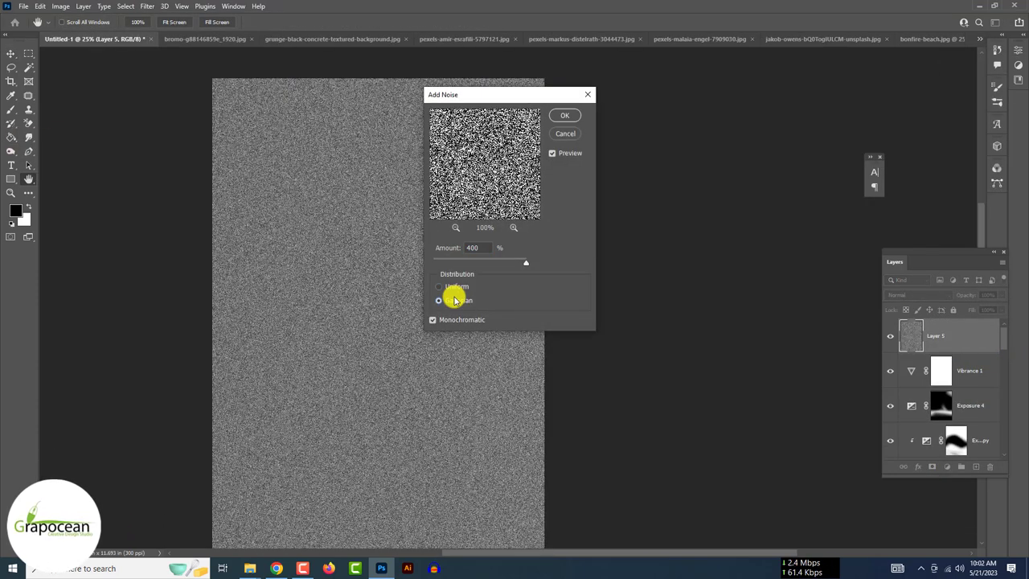
click(565, 115)
click(920, 294)
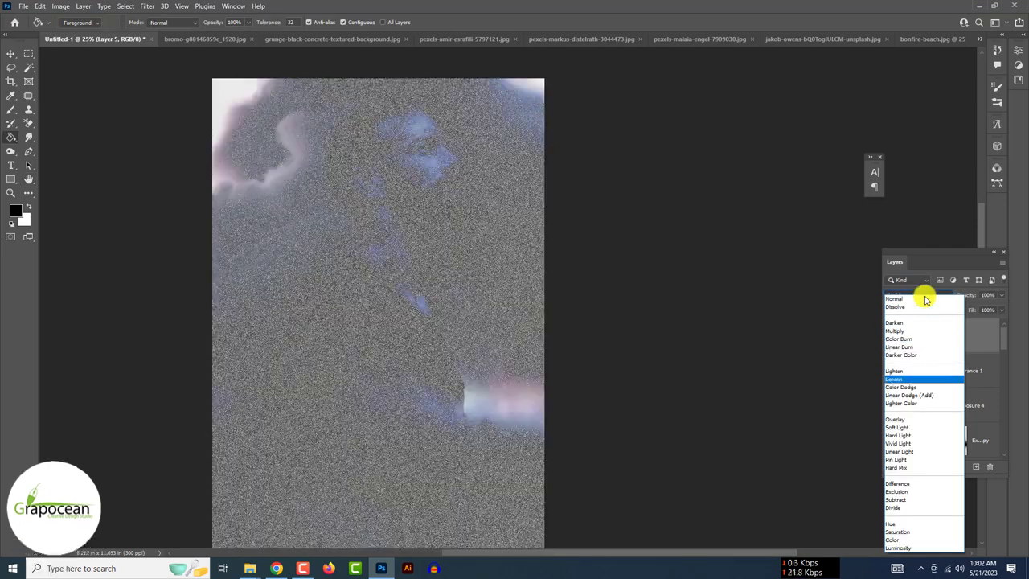
click(931, 432)
drag(973, 310, 978, 311)
Step: Move the noise layer below Exposure 4, mask it off the man, then show bonfire-beach.jpg
drag(935, 336, 891, 374)
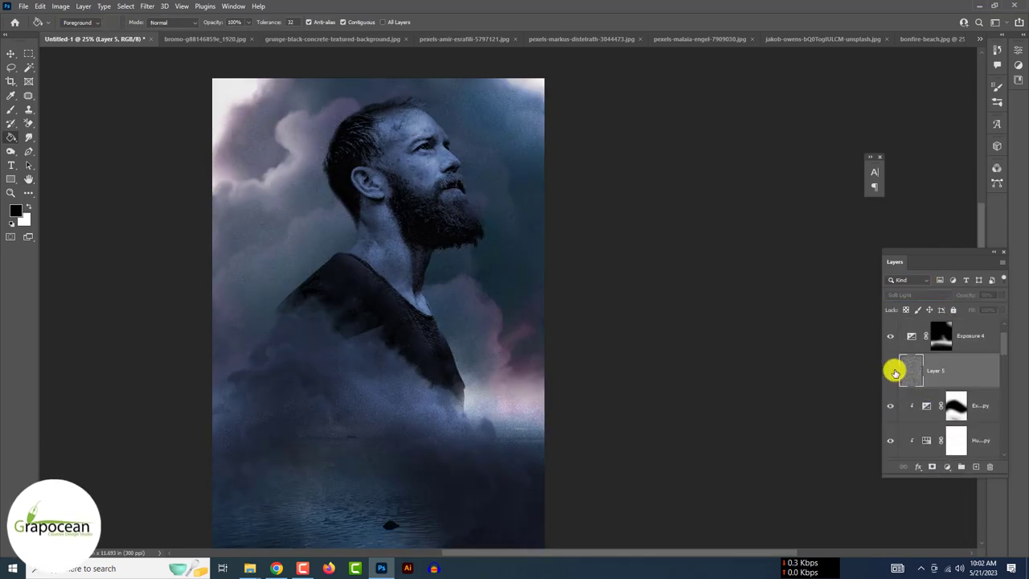
ctrl+click(943, 383)
scroll(947, 408, up, 2)
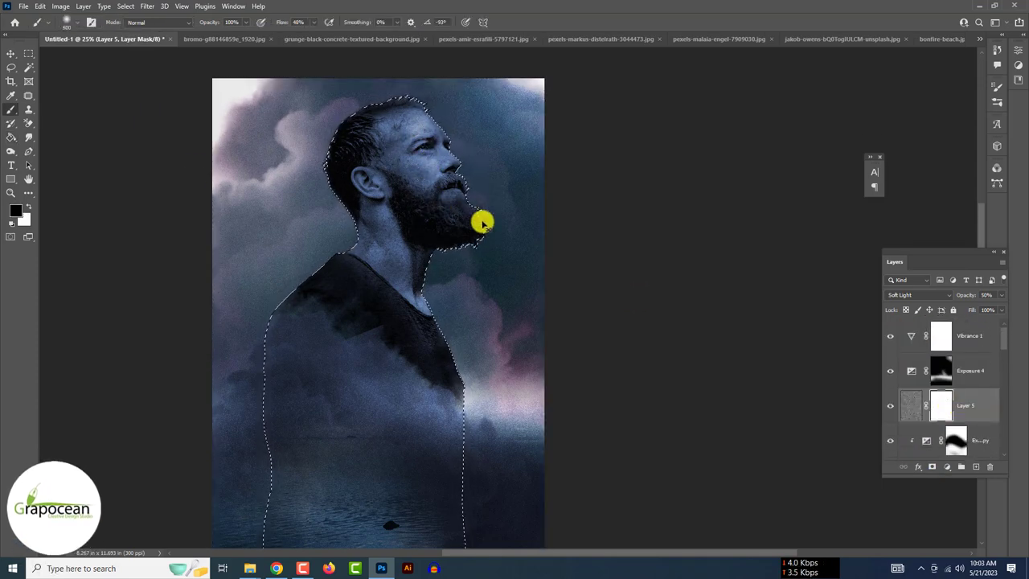
scroll(414, 509, down, 1)
key(x)
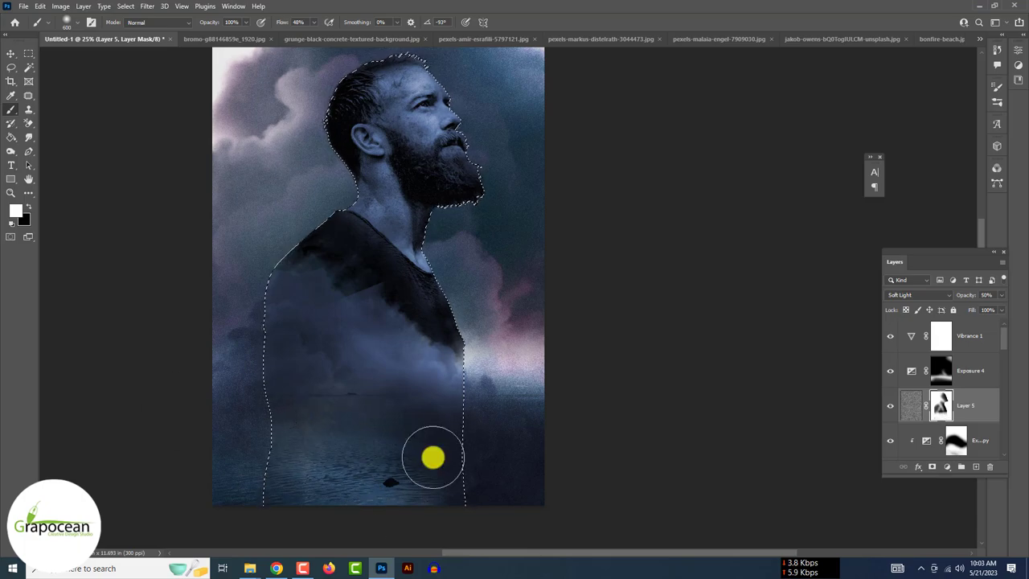
key(ctrl+d)
key(m)
scroll(126, 232, down, 1)
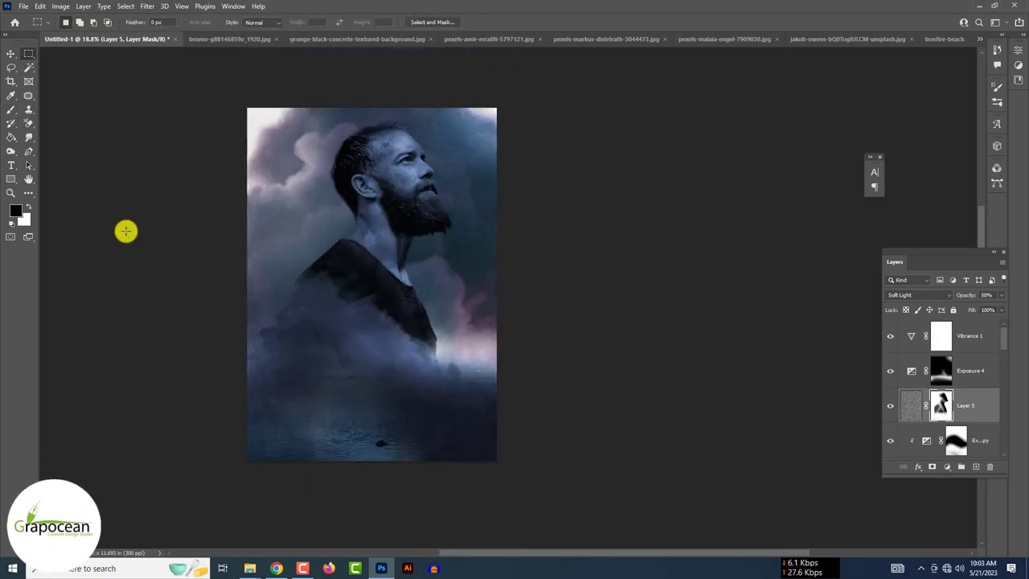
click(696, 38)
click(935, 38)
Step: Cut out the fire, logs and sand with Select and Mask onto a new masked layer
click(126, 6)
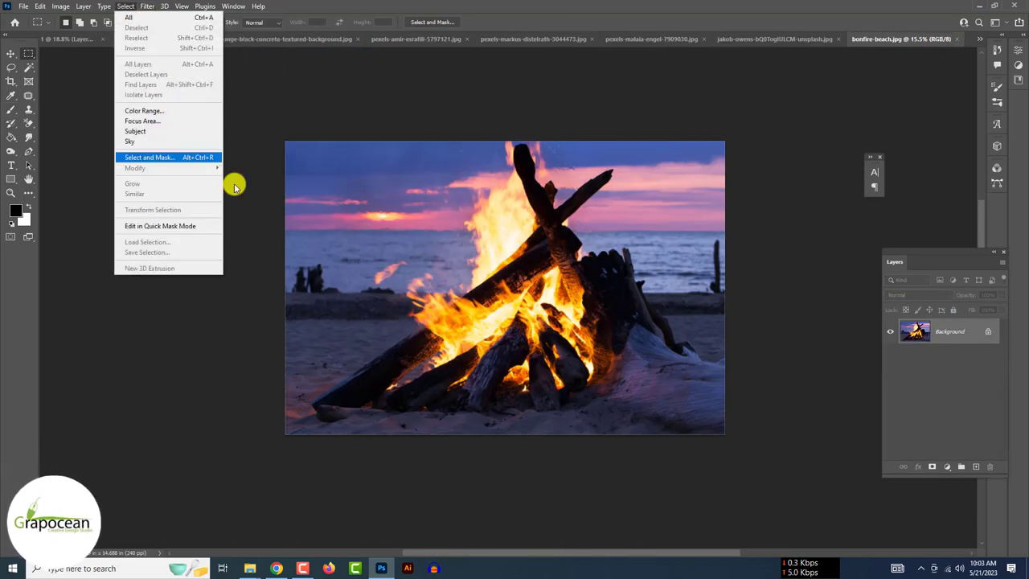
key(Return)
drag(485, 214, 454, 320)
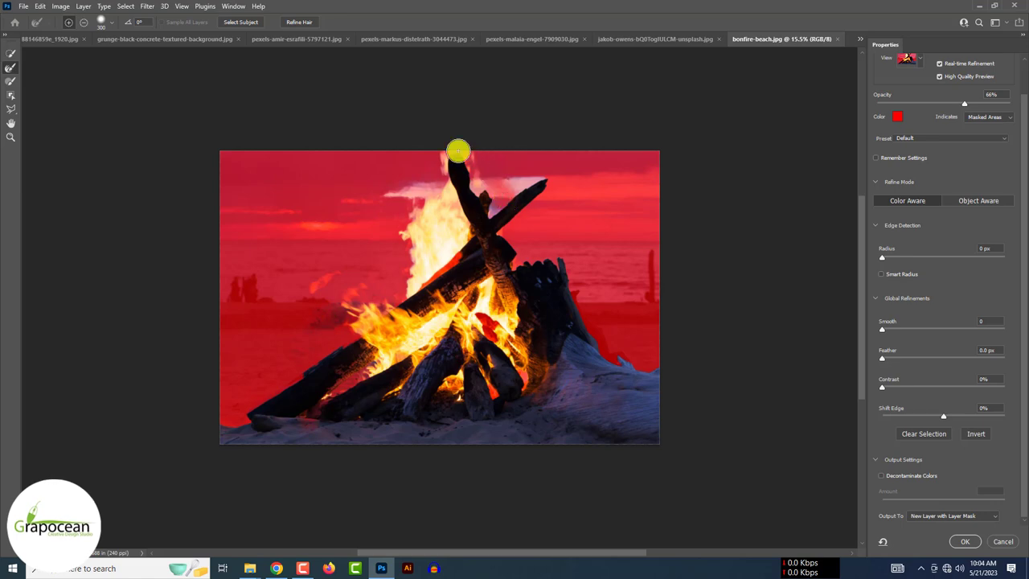
click(965, 541)
key(ctrl+0)
click(149, 22)
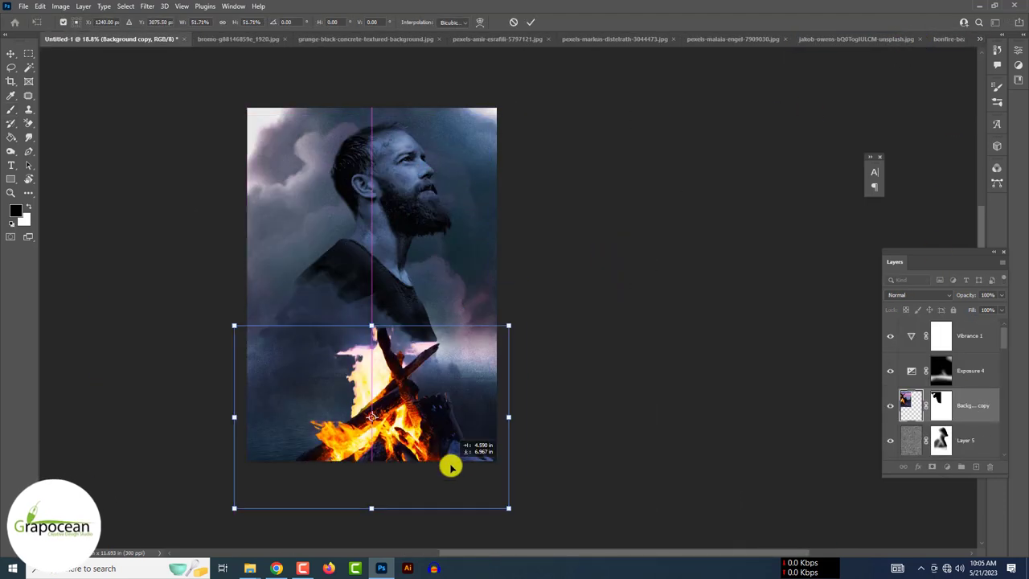
Step: Shrink the bonfire onto the sea and add a Hue/Saturation layer at lightness -60, mask inverted
drag(451, 467, 395, 451)
key(Return)
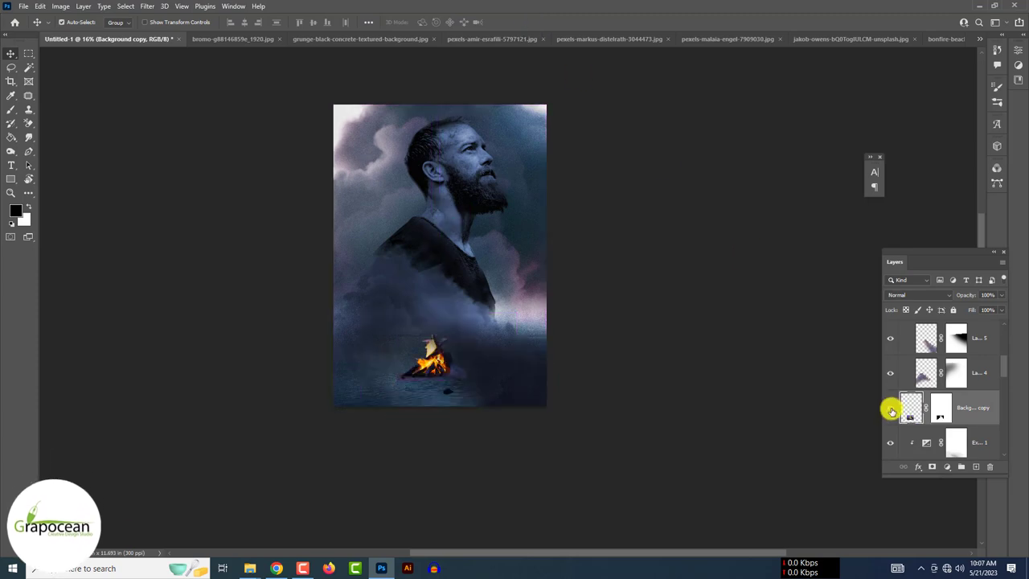
click(947, 466)
click(969, 363)
drag(928, 161, 890, 169)
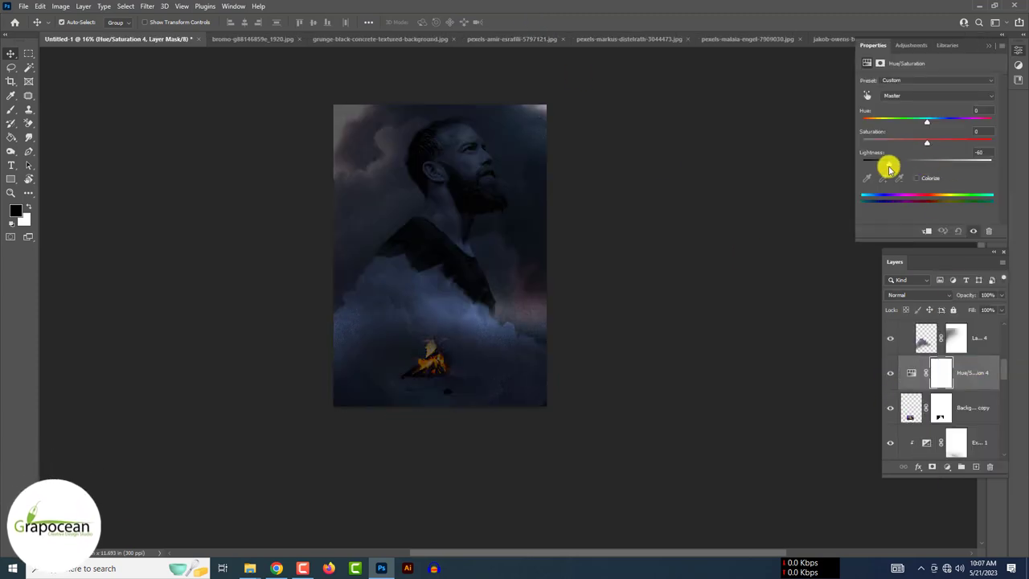
key(ctrl+i)
Step: Pick the large 2338 brush preset for painting on the mask
key(b)
click(66, 22)
scroll(299, 168, down, 10)
scroll(304, 386, down, 10)
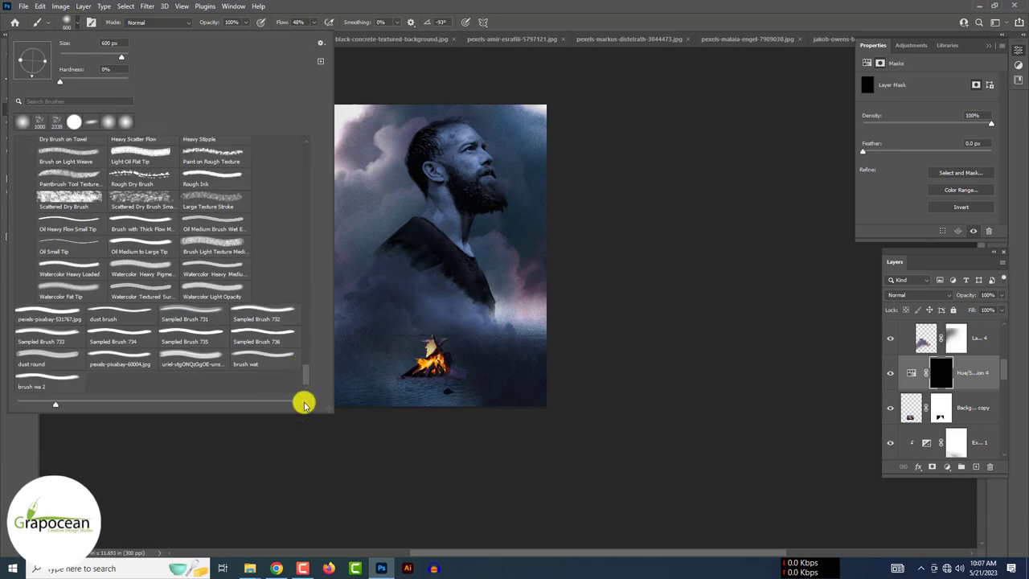
click(424, 392)
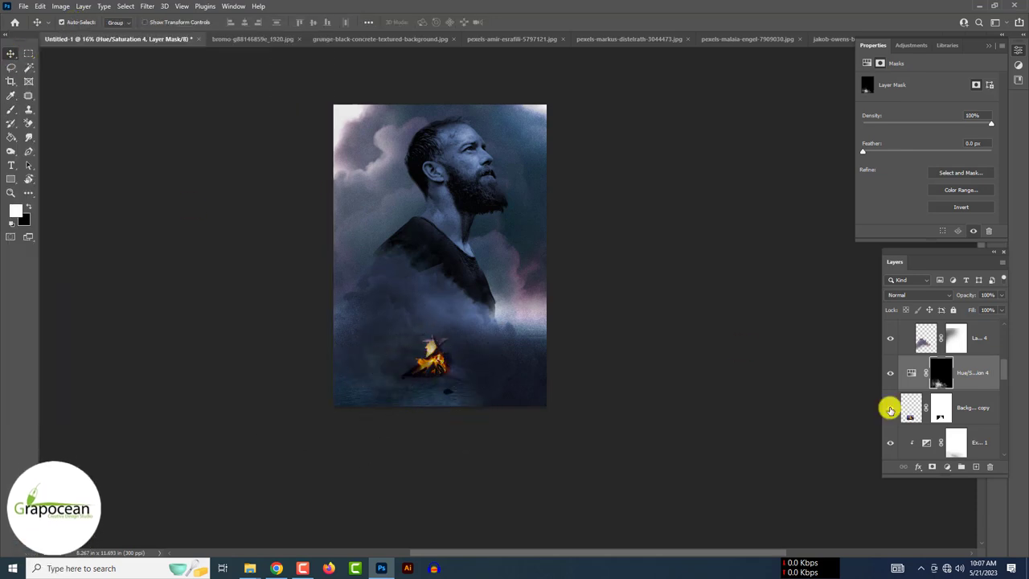
Step: Convert Background copy 2 to a smart object, Gaussian Blur it, and blend it with Screen
click(948, 466)
click(981, 349)
right_click(983, 437)
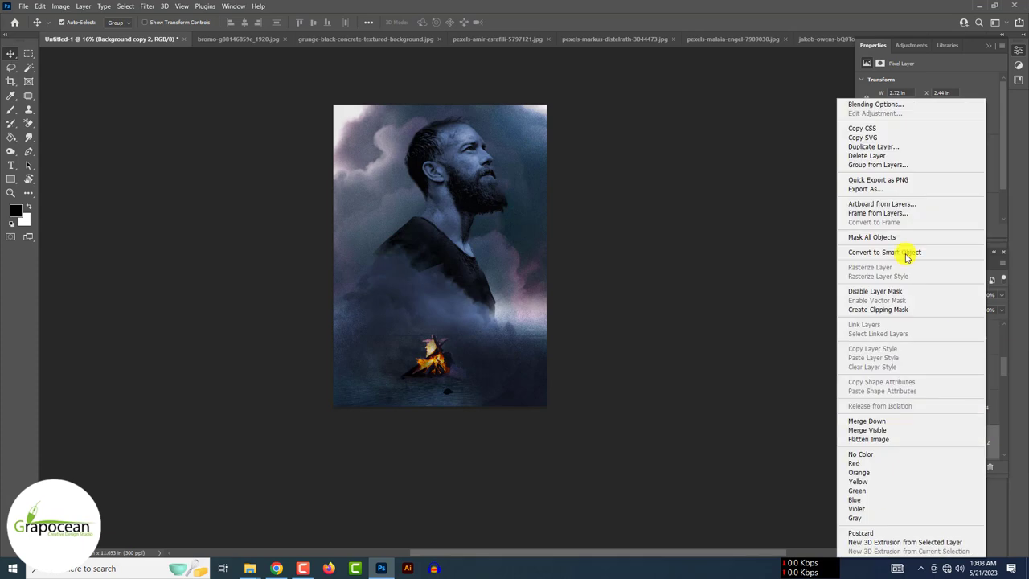
click(906, 256)
click(147, 5)
click(305, 175)
click(874, 244)
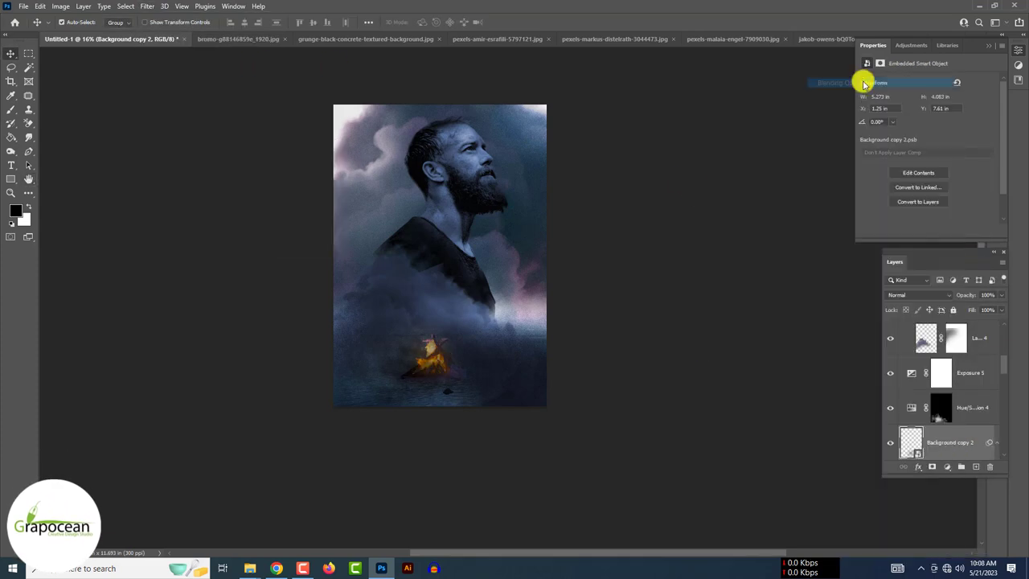
click(919, 295)
click(925, 325)
Step: Add an Exposure adjustment with an inverted mask, clipped to the fire
click(947, 466)
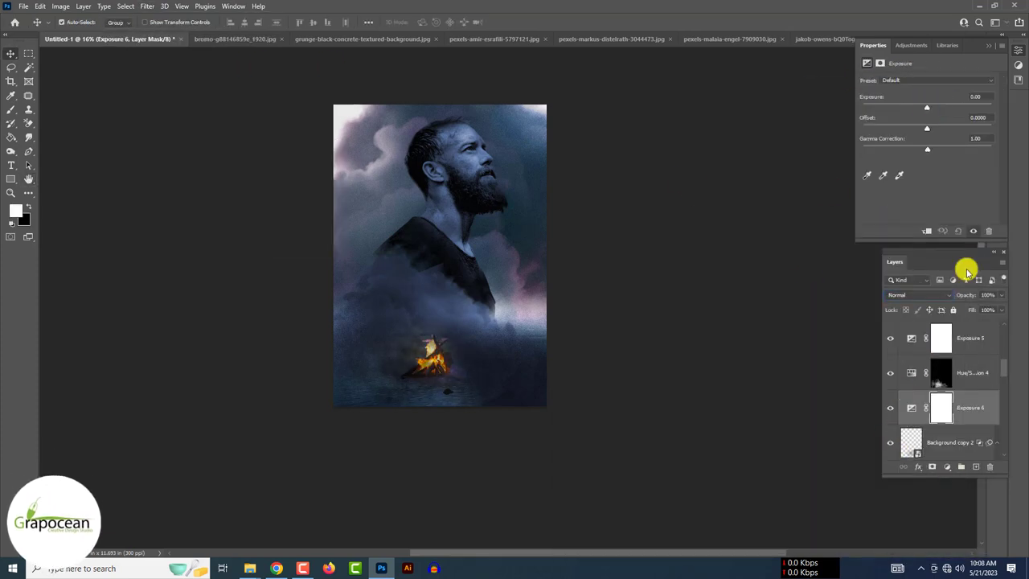
key(ctrl+i)
click(956, 404)
click(12, 112)
click(77, 22)
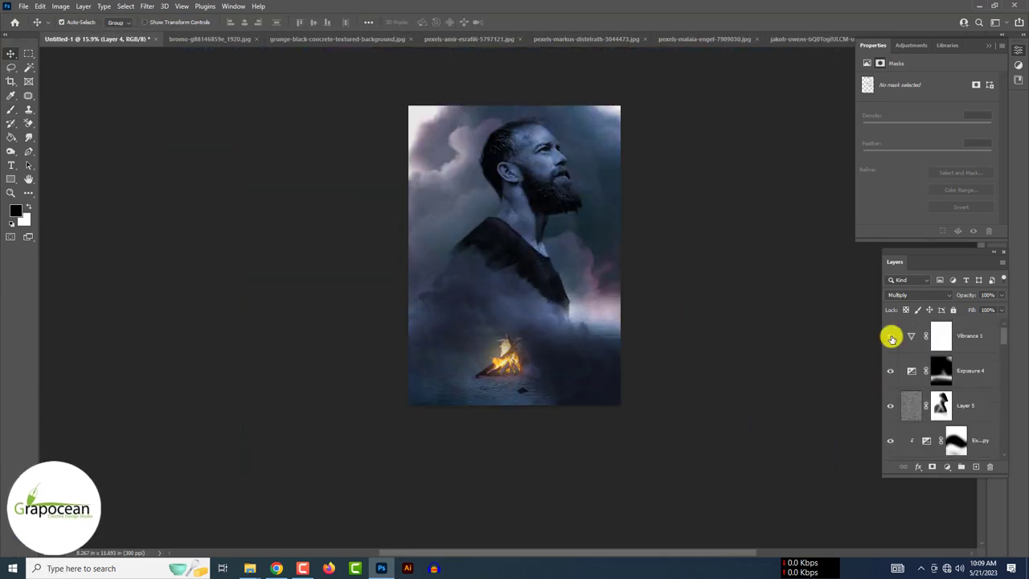
Step: Nudge the bonfire's position, commit the transform, and zoom out to check the poster
click(547, 310)
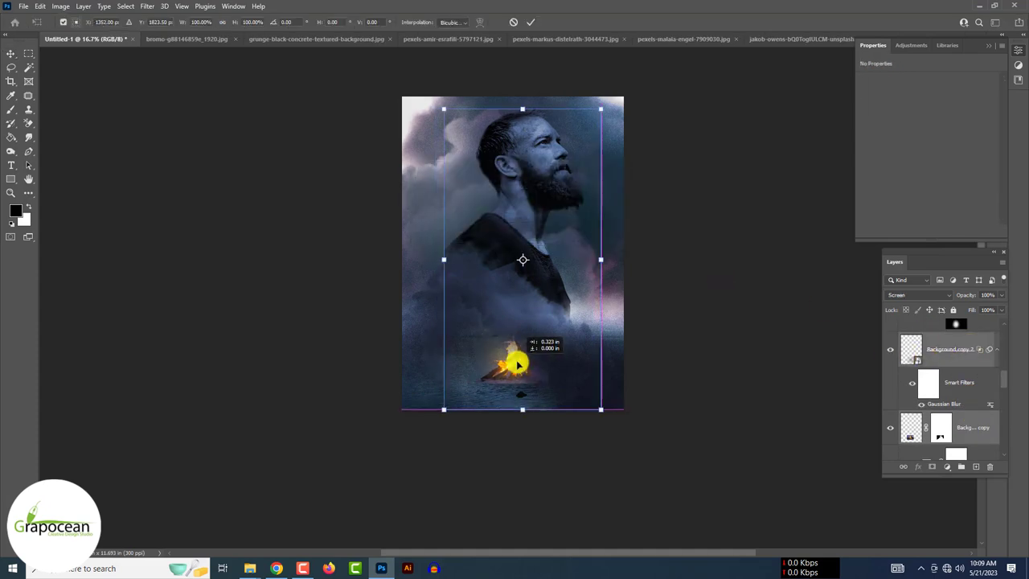
key(Return)
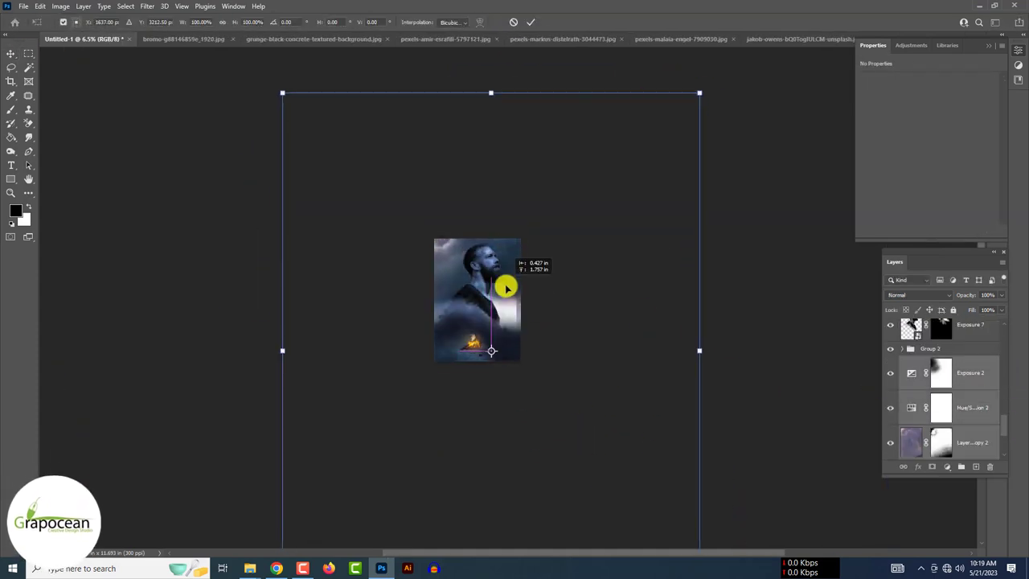
key(Return)
key(ctrl+plus)
key(ctrl+minus)
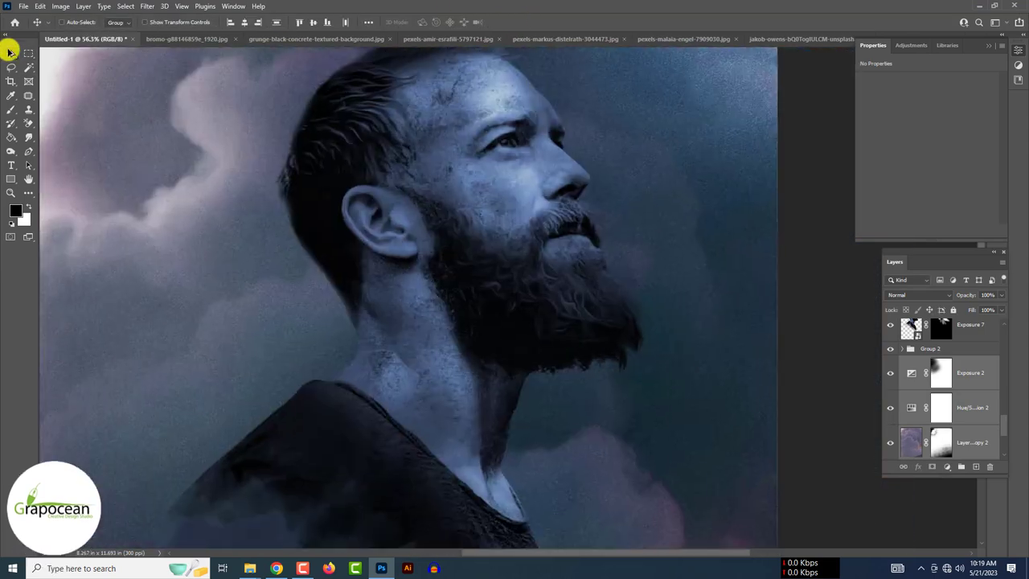
key(ctrl+minus)
key(ctrl+minus)
key(ctrl+minus)
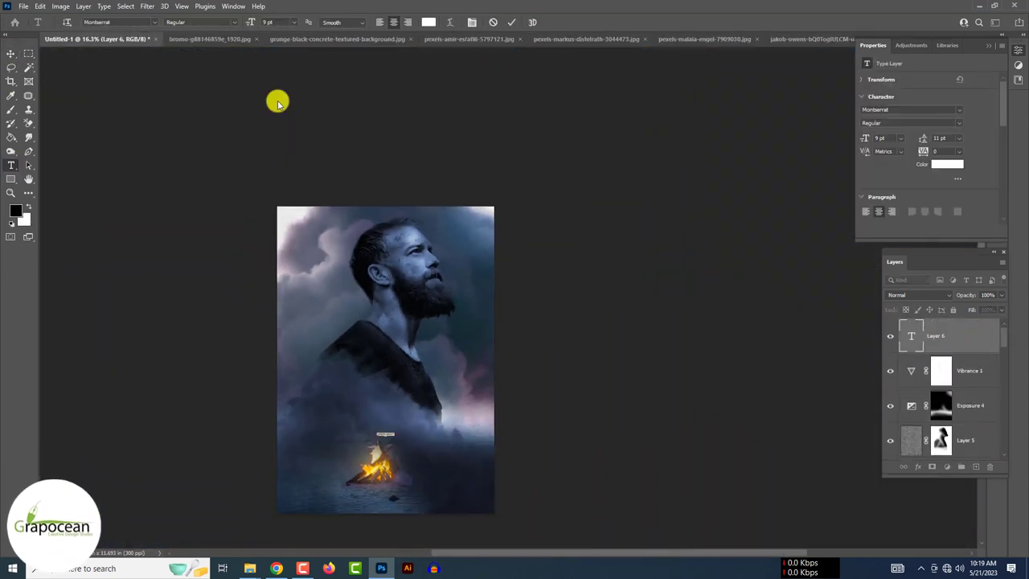
Step: Set the title font to Montserrat Bold
click(157, 22)
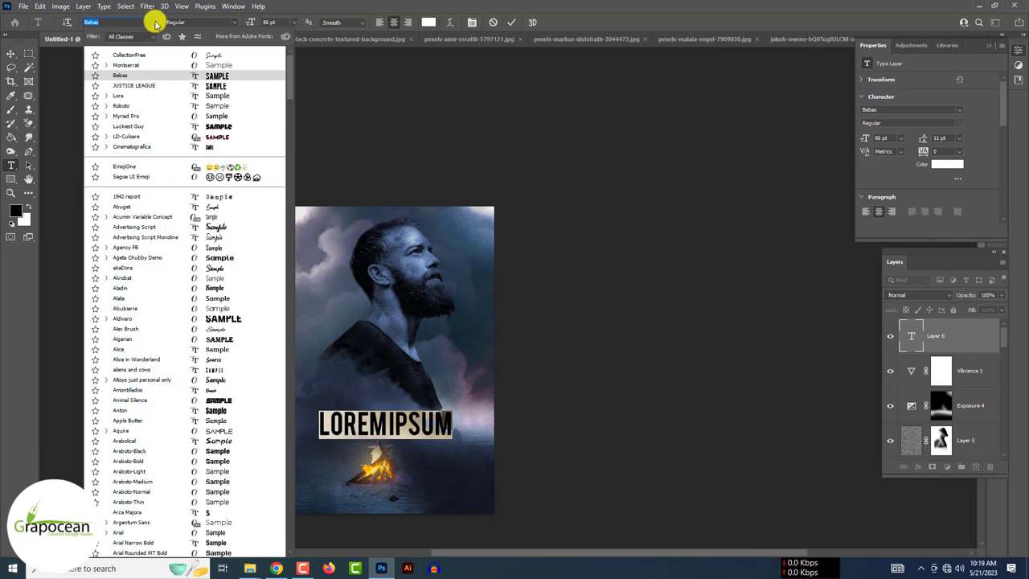
click(161, 64)
click(233, 22)
click(205, 241)
text(SmallFire)
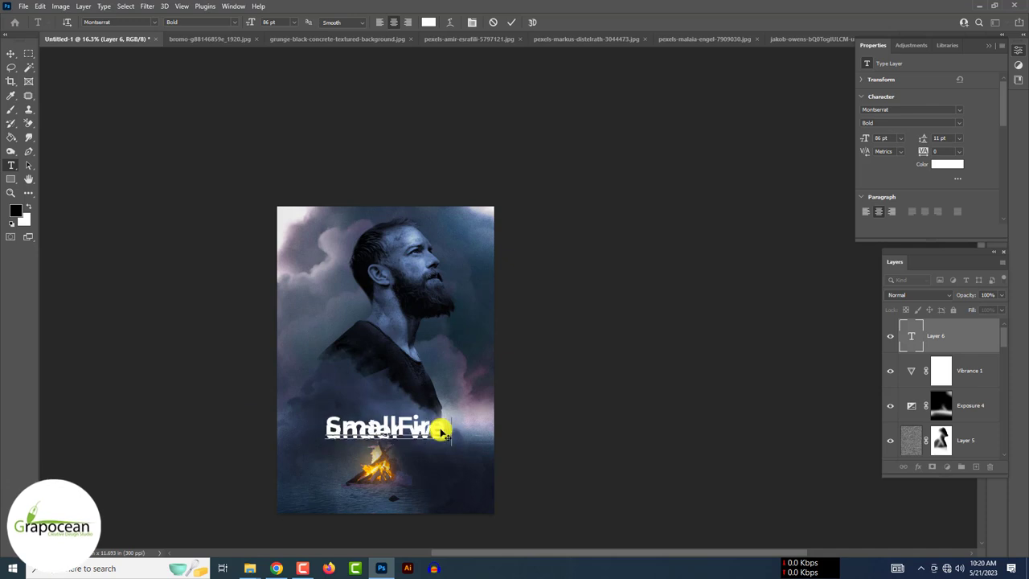
Step: Give the title Optical kerning, adjusted spacing, All Caps and a 76 pt size
click(894, 169)
click(939, 138)
text(59)
key(Return)
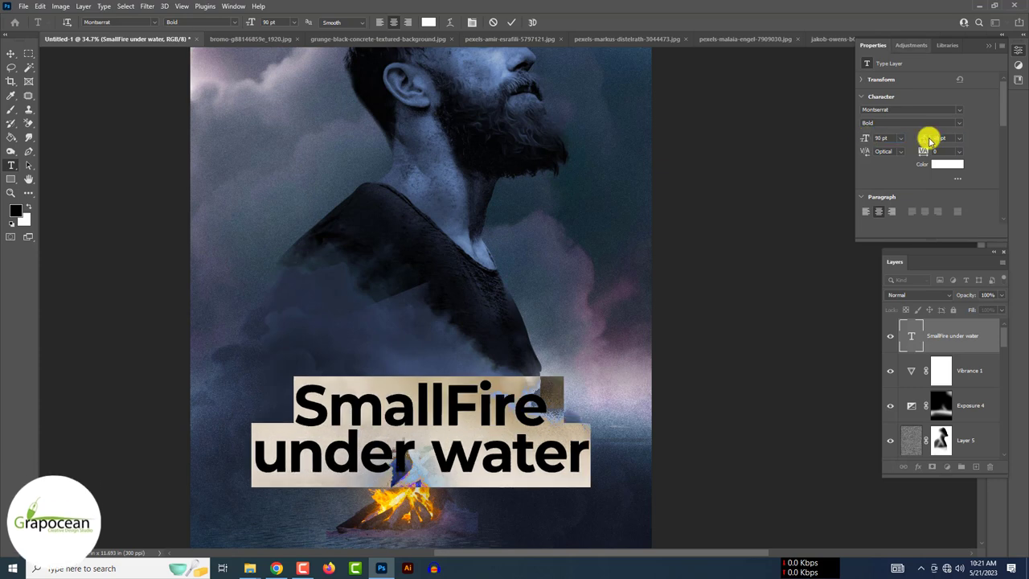
click(957, 178)
click(786, 246)
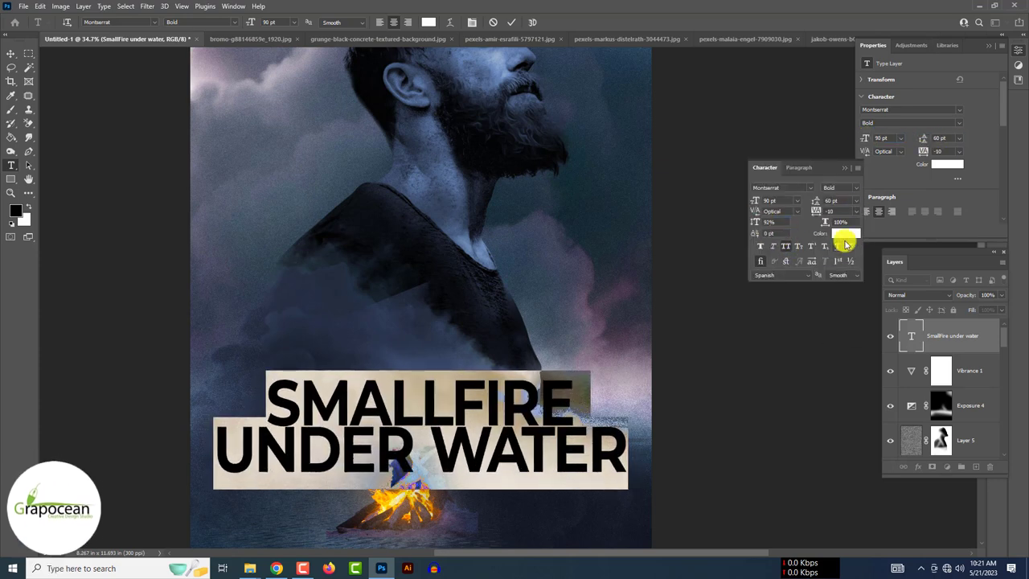
drag(790, 201, 753, 202)
click(11, 53)
Step: Slightly darken the Hue/Saturation lightness, then Free Transform the title
scroll(453, 417, down, 2)
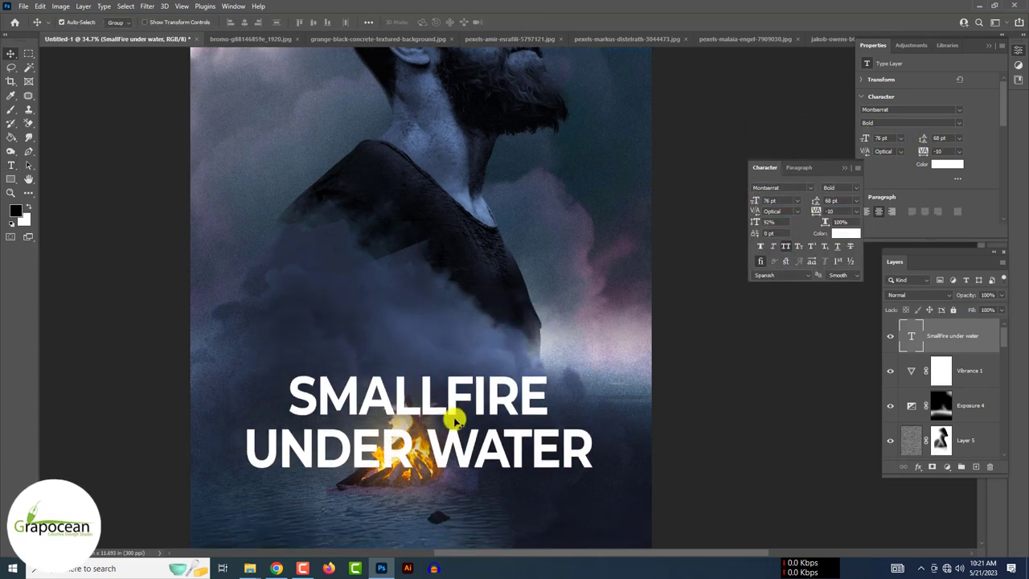
scroll(453, 416, down, 2)
scroll(890, 338, down, 3)
scroll(890, 360, down, 2)
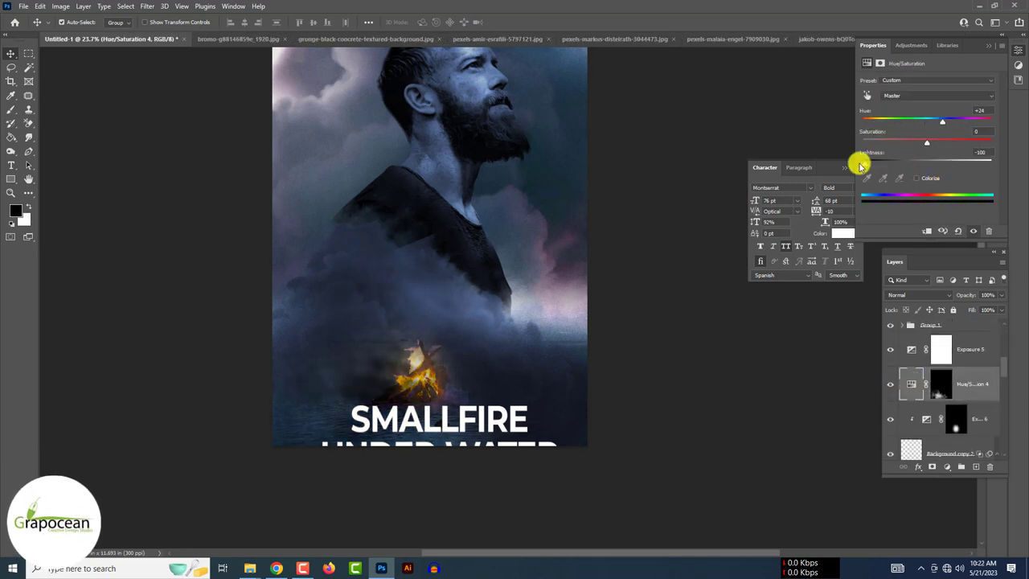
drag(873, 167, 879, 163)
scroll(584, 467, down, 3)
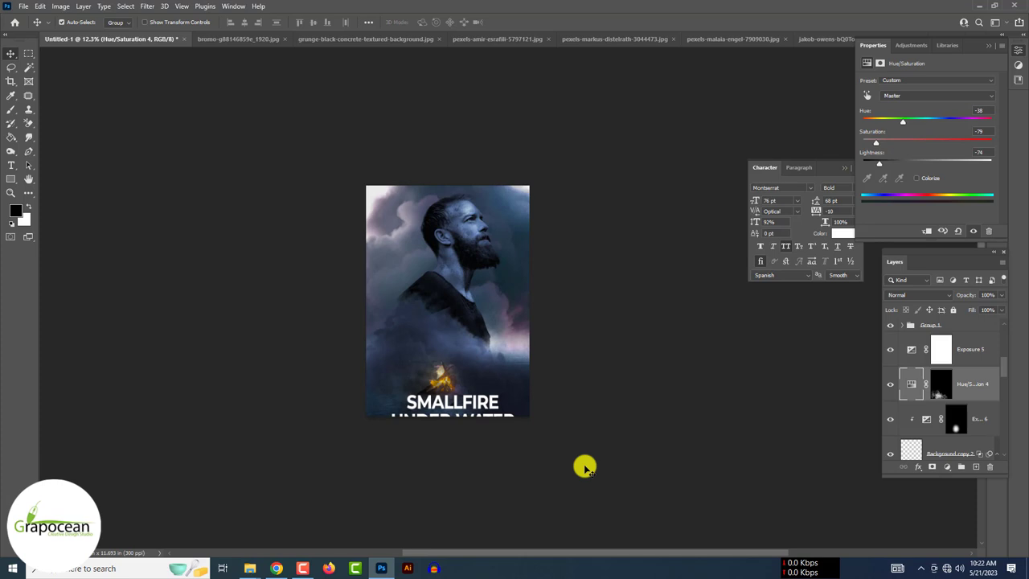
click(441, 383)
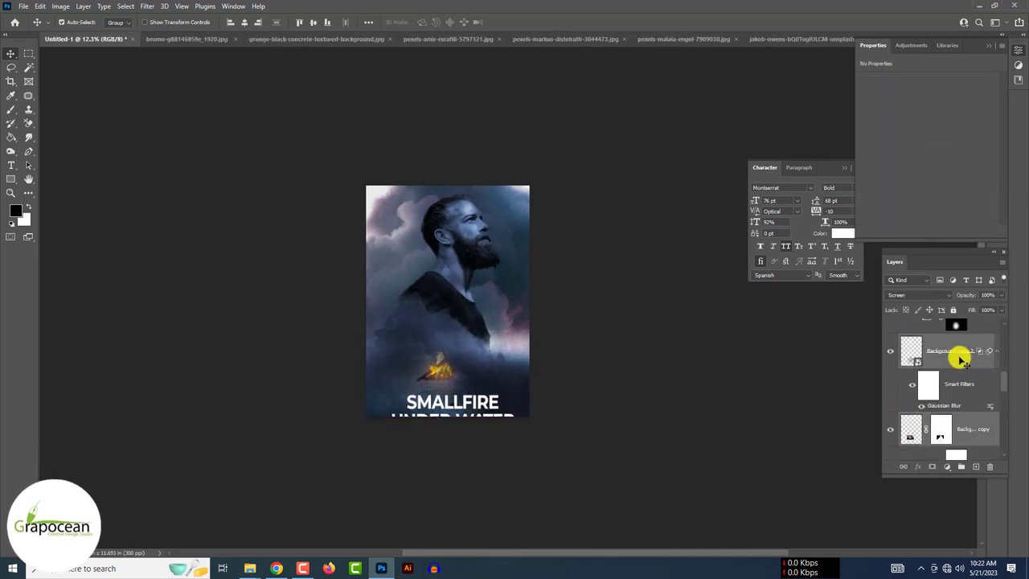
key(ctrl+t)
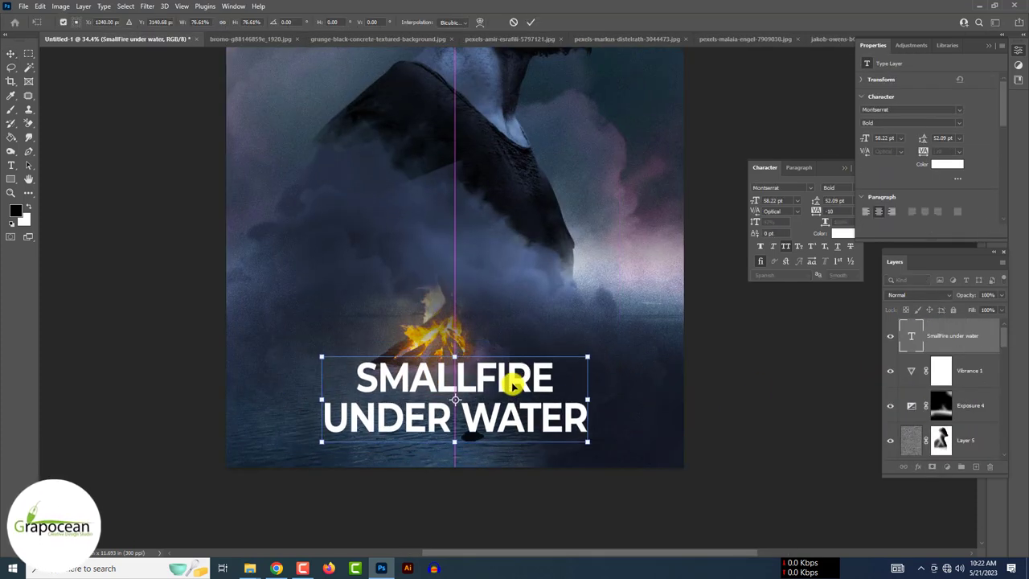
key(Return)
Step: Add an Exposure adjustment above the title and clip it to the title text
click(932, 466)
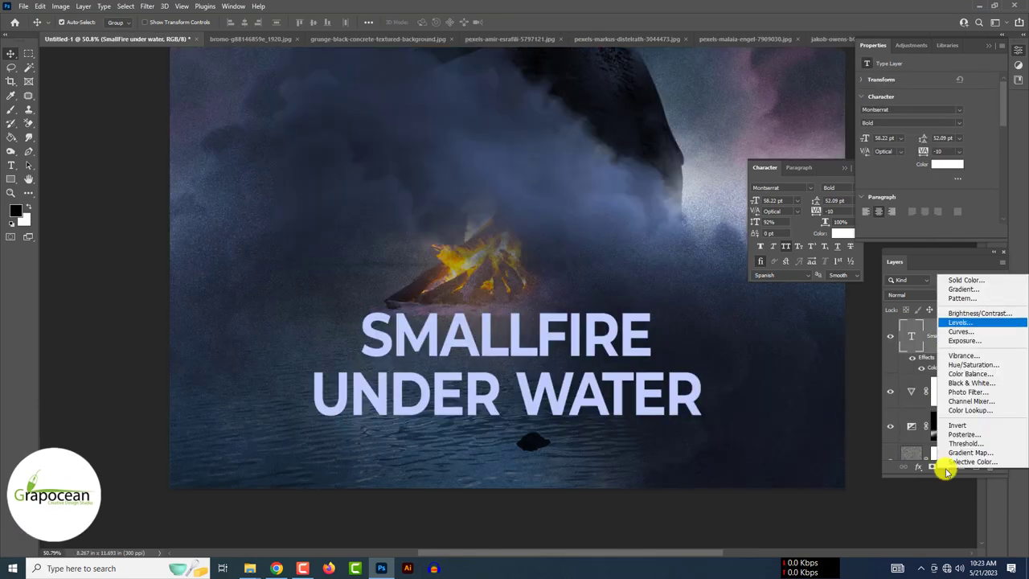
click(965, 340)
click(941, 341)
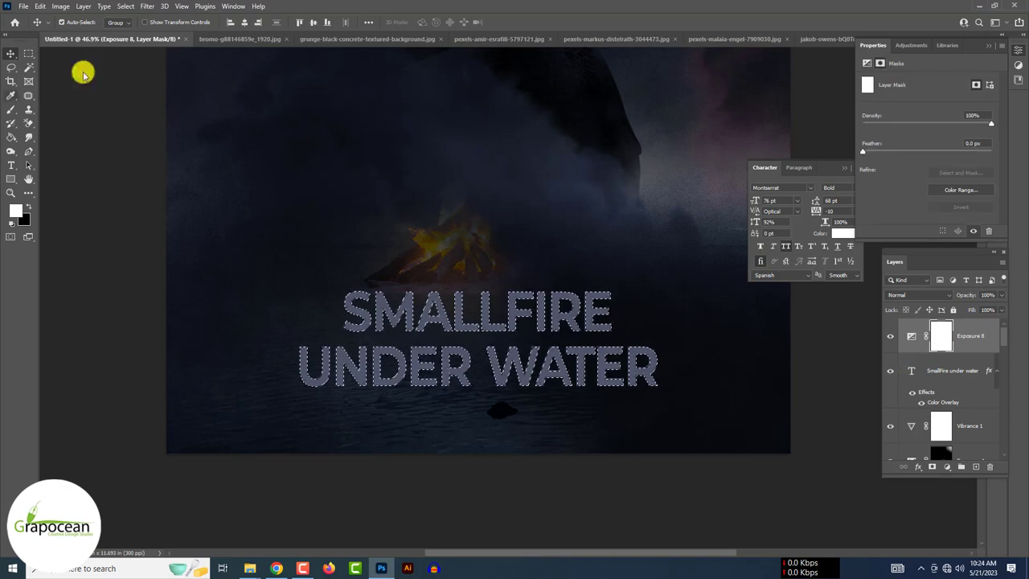
click(939, 336)
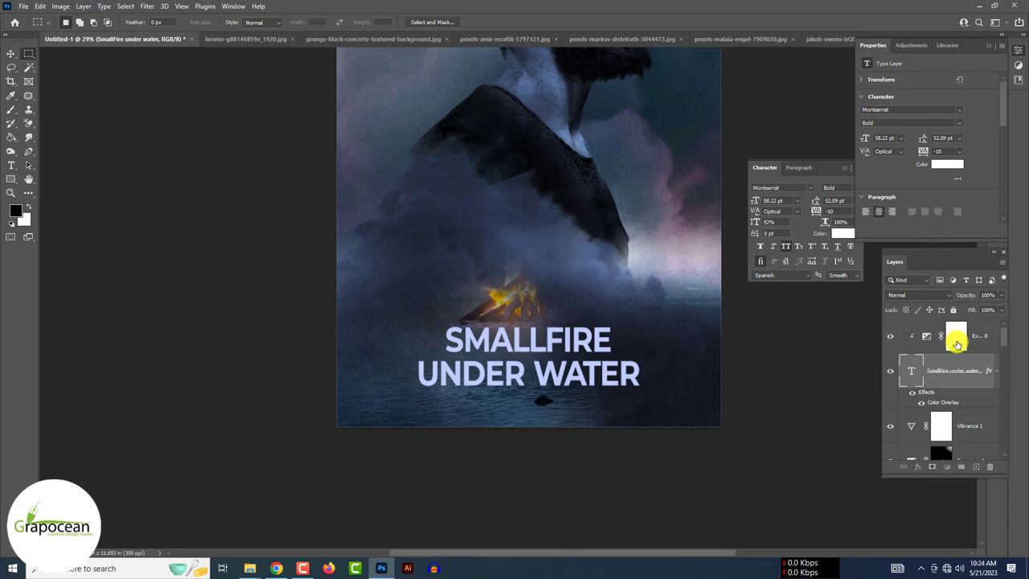
click(955, 339)
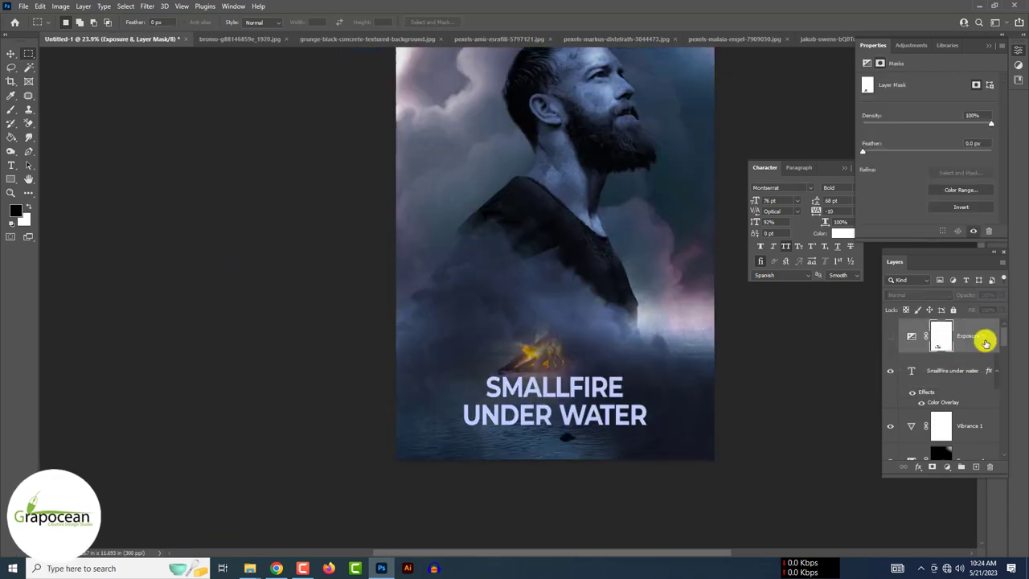
right_click(986, 342)
click(896, 243)
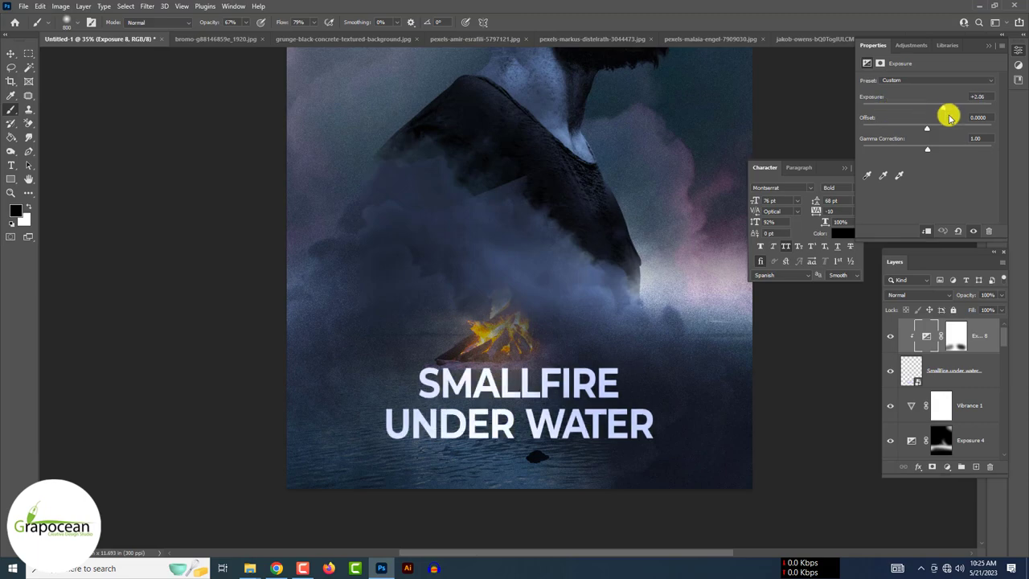
Step: Reselect the title text layer with the Move tool
click(10, 54)
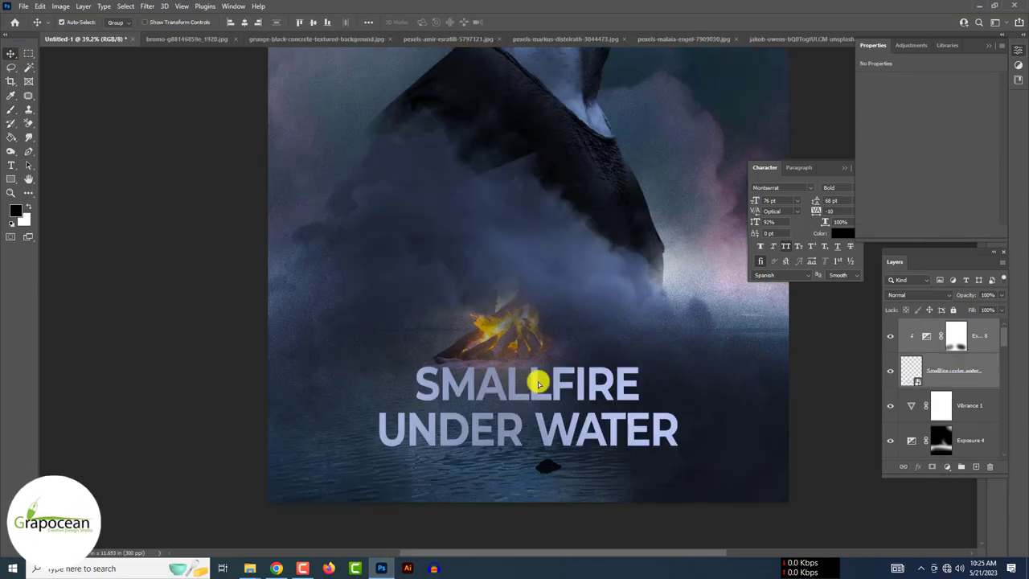
click(549, 367)
scroll(549, 366, up, 3)
scroll(550, 367, up, 2)
click(12, 165)
Step: Add a text line below the title and reposition the presenter credit and logo groups
click(400, 460)
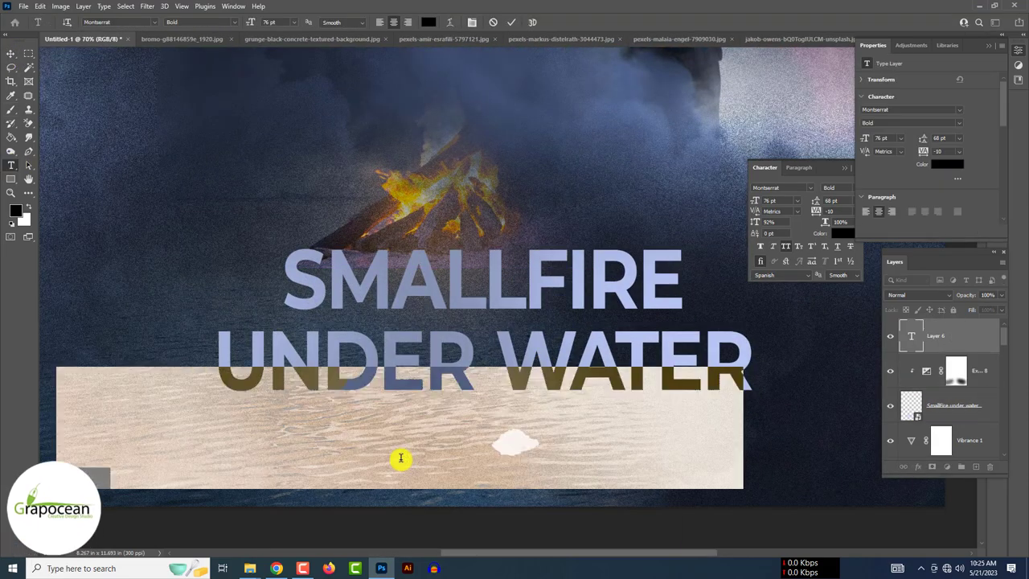
text(G)
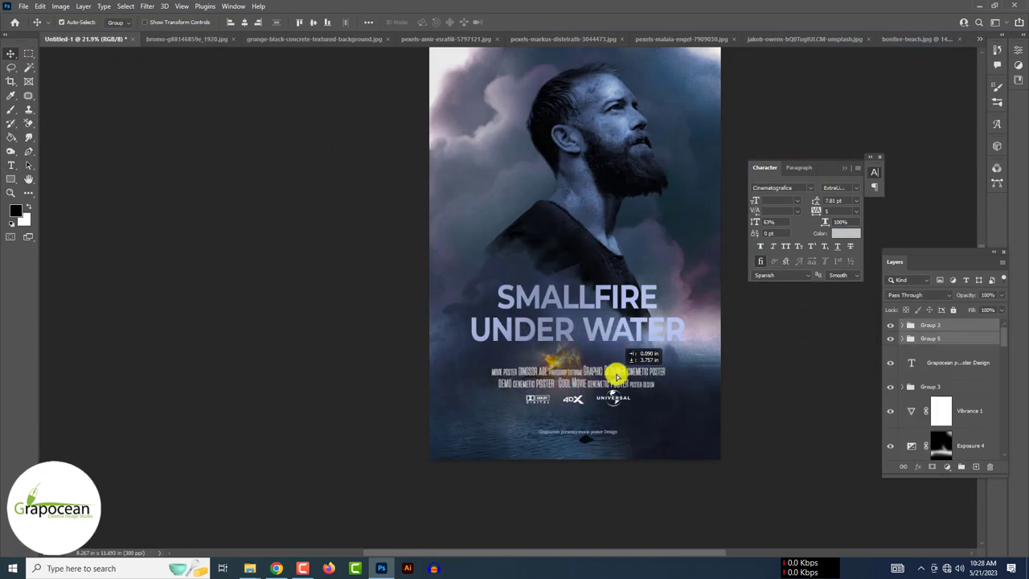
drag(616, 375, 563, 362)
scroll(563, 363, up, 5)
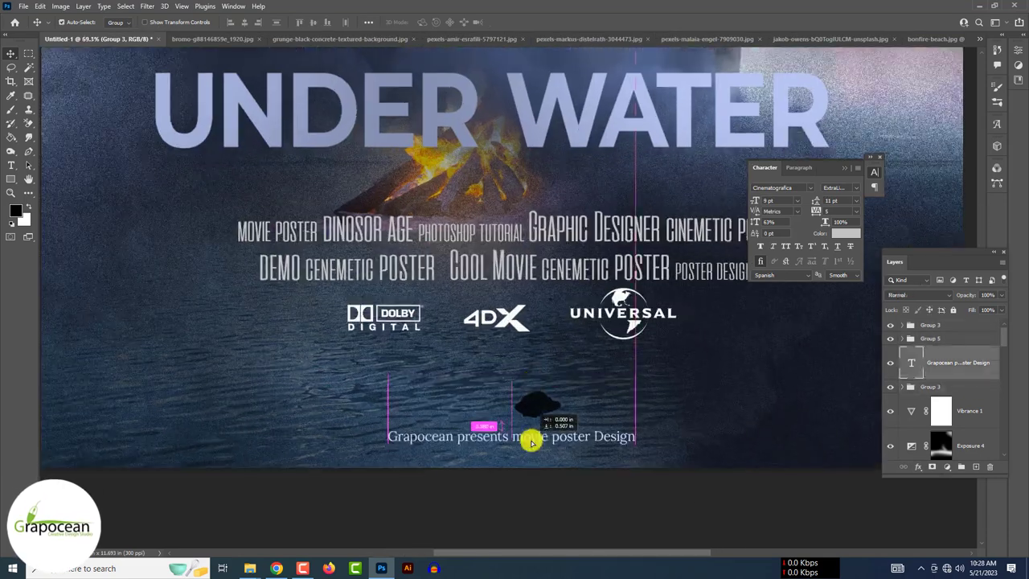
drag(609, 314, 609, 386)
scroll(563, 302, down, 5)
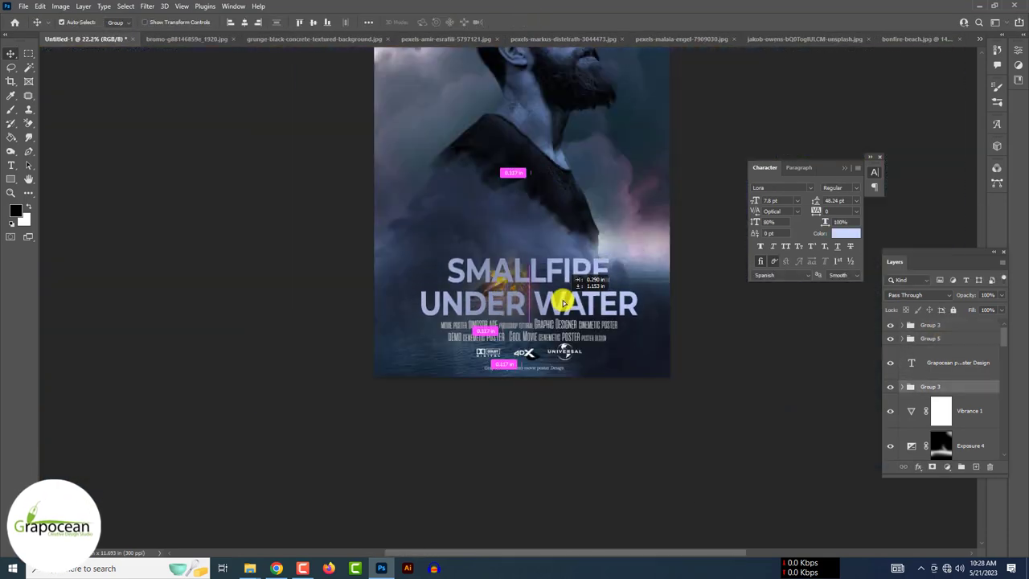
drag(563, 302, 558, 246)
scroll(558, 246, down, 3)
scroll(558, 233, up, 4)
scroll(558, 243, down, 2)
scroll(558, 243, up, 2)
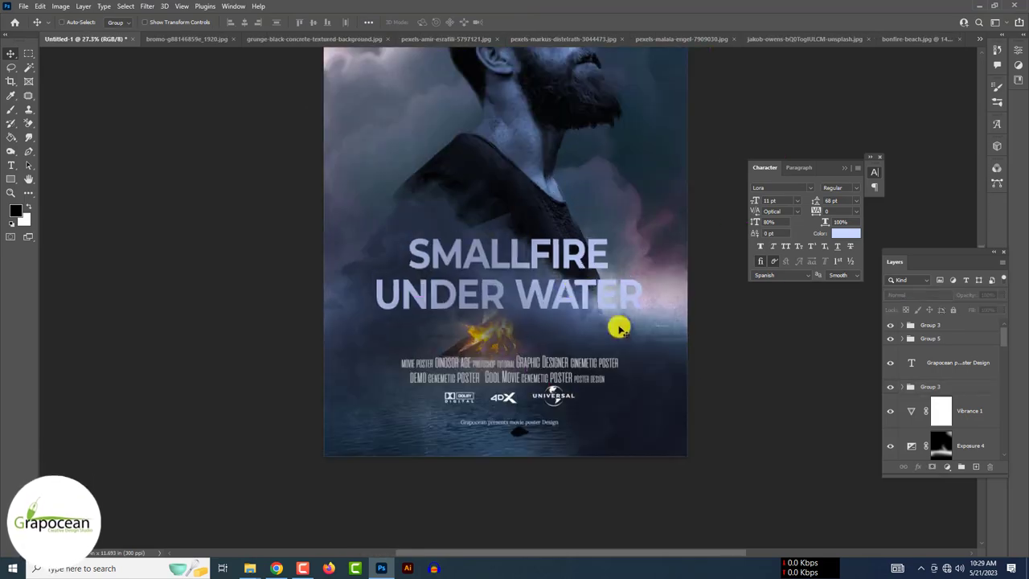
scroll(570, 281, down, 2)
scroll(570, 281, up, 4)
scroll(565, 218, down, 3)
scroll(573, 287, up, 3)
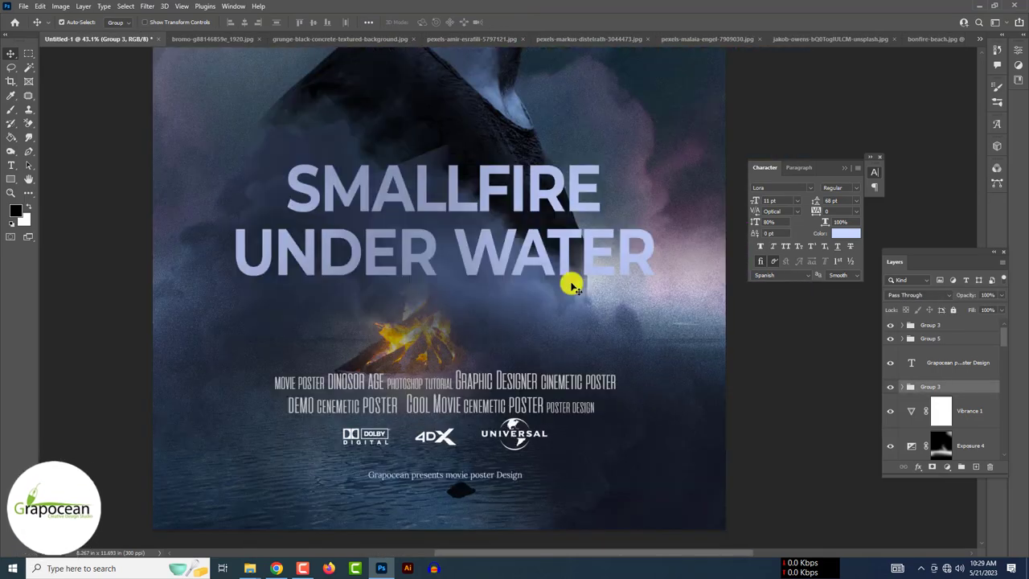
scroll(572, 286, up, 2)
Step: Apply a Color Overlay layer style to the credits group
double_click(884, 340)
key(Escape)
double_click(941, 317)
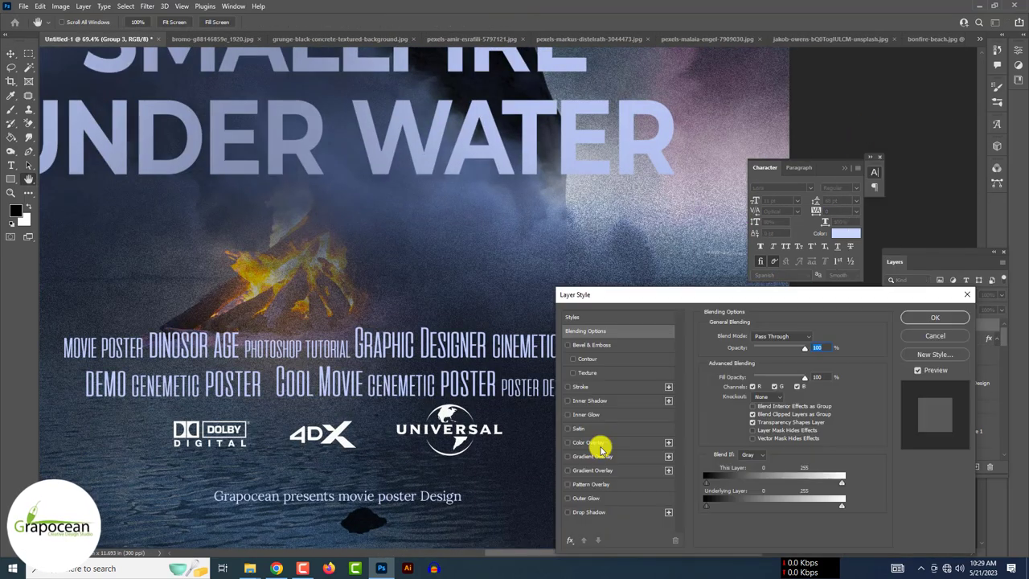
click(601, 449)
key(Return)
scroll(639, 437, down, 5)
scroll(639, 437, up, 2)
scroll(639, 436, up, 1)
Step: Place a widely spaced tagline at the top of the poster and commit it
click(12, 164)
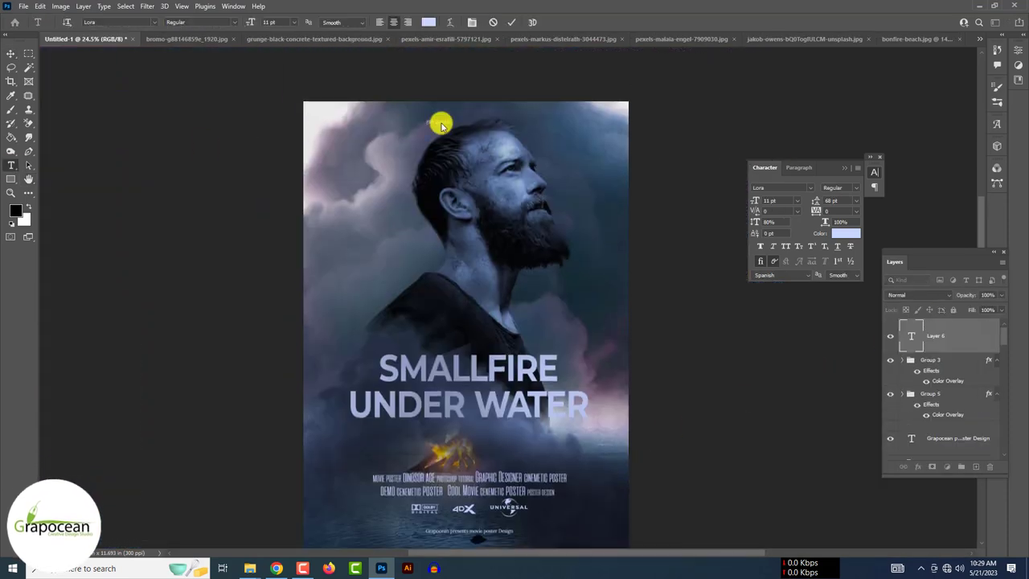
scroll(441, 125, up, 1)
key(ctrl+Return)
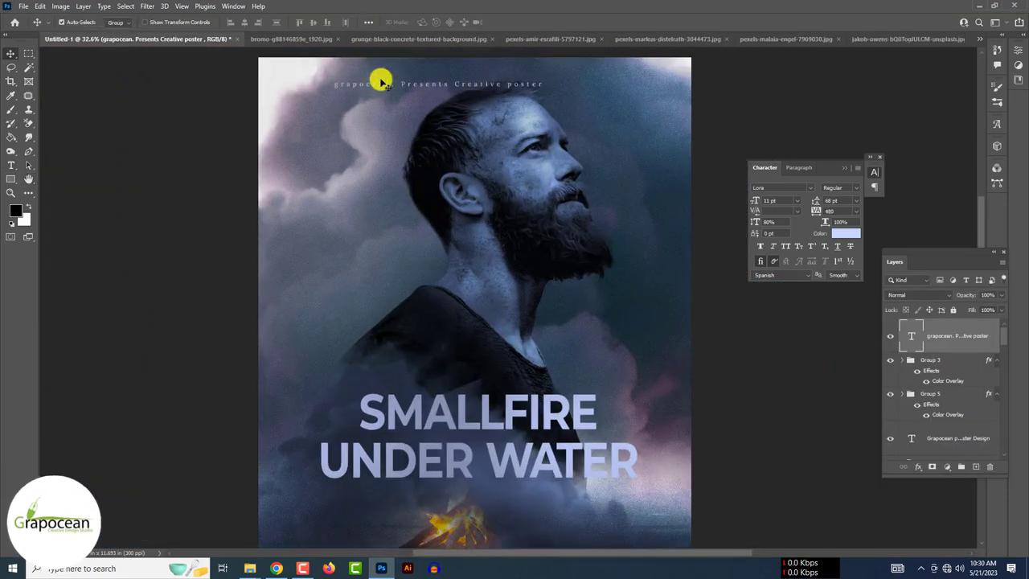
scroll(511, 74, down, 3)
scroll(510, 188, down, 3)
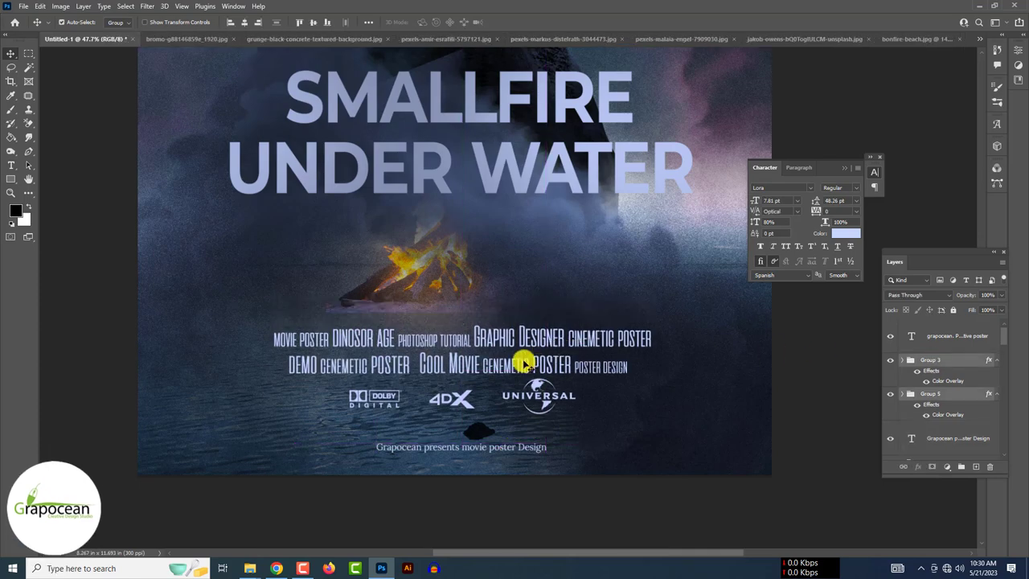
scroll(524, 360, down, 2)
drag(523, 360, 530, 429)
scroll(533, 384, down, 2)
scroll(602, 373, up, 2)
scroll(603, 367, down, 3)
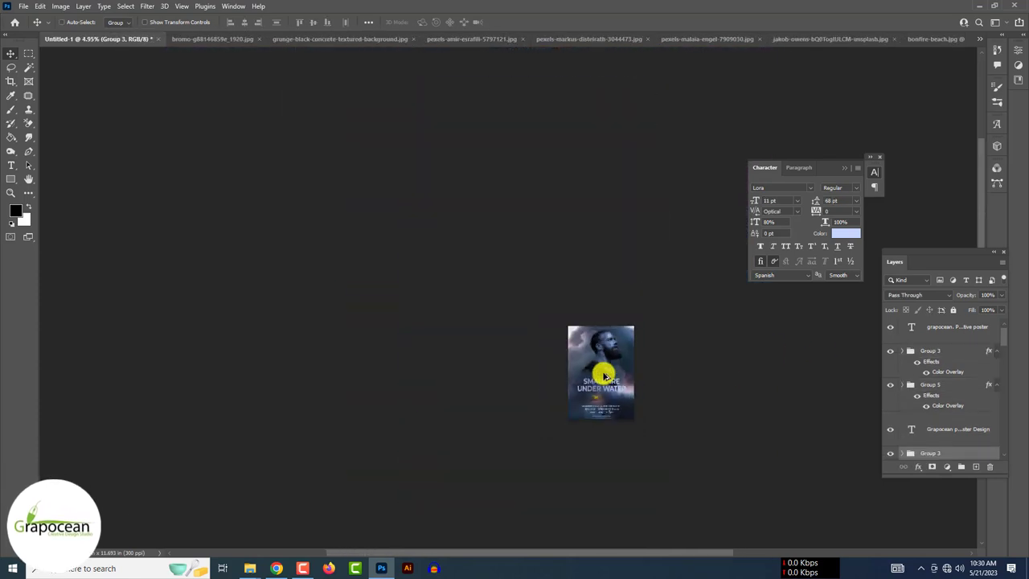
scroll(602, 367, up, 2)
Step: Add a Levels adjustment on top and drag the white input slider to brighten highlights
click(957, 336)
click(948, 467)
click(965, 325)
mouse_move(992, 158)
mouse_down()
mouse_move(942, 156)
mouse_move(989, 161)
mouse_move(968, 158)
mouse_up()
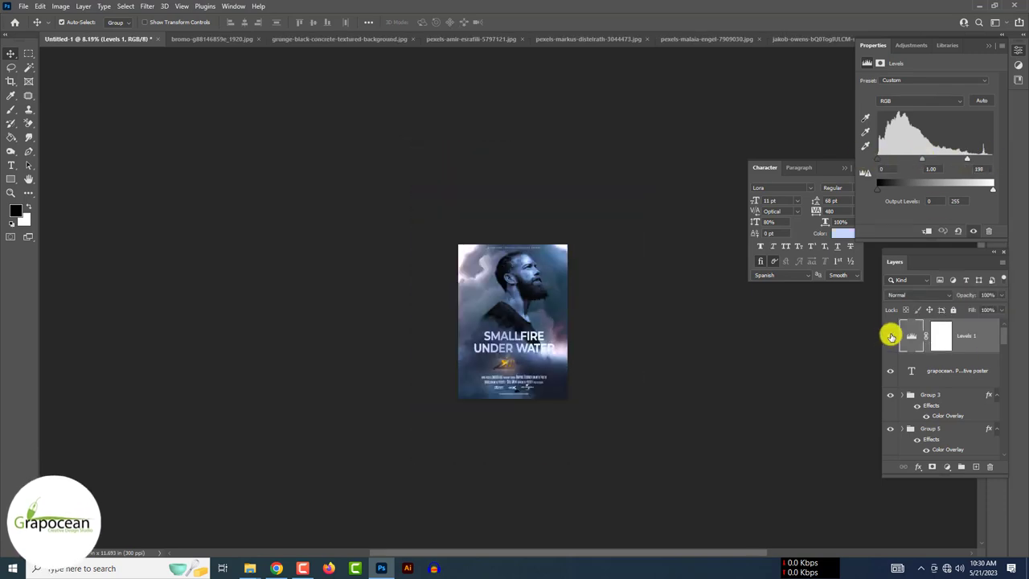
Step: Add a Vibrance adjustment layer on top with vibrance raised to about +44
click(948, 468)
click(965, 370)
drag(927, 91, 955, 91)
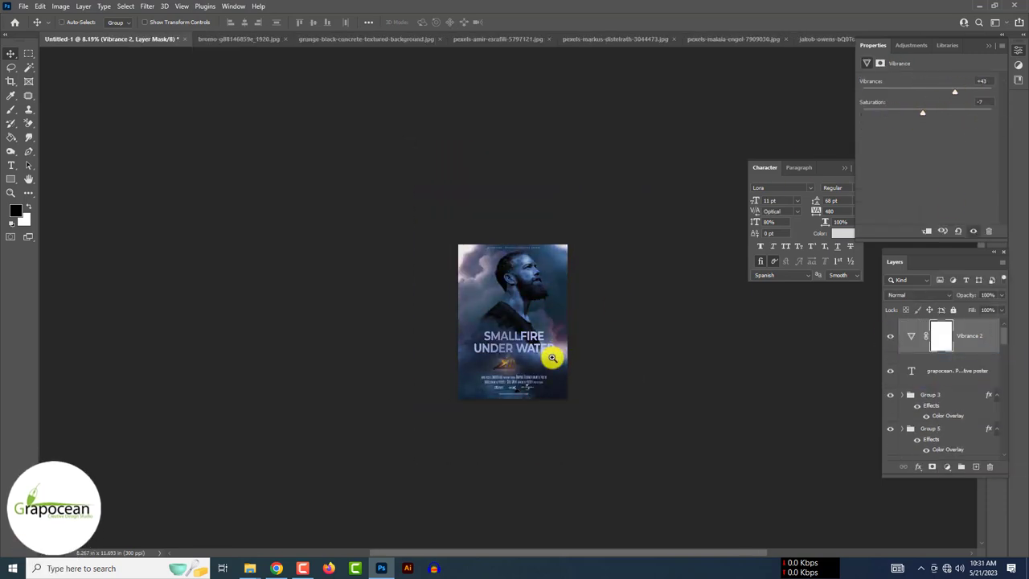